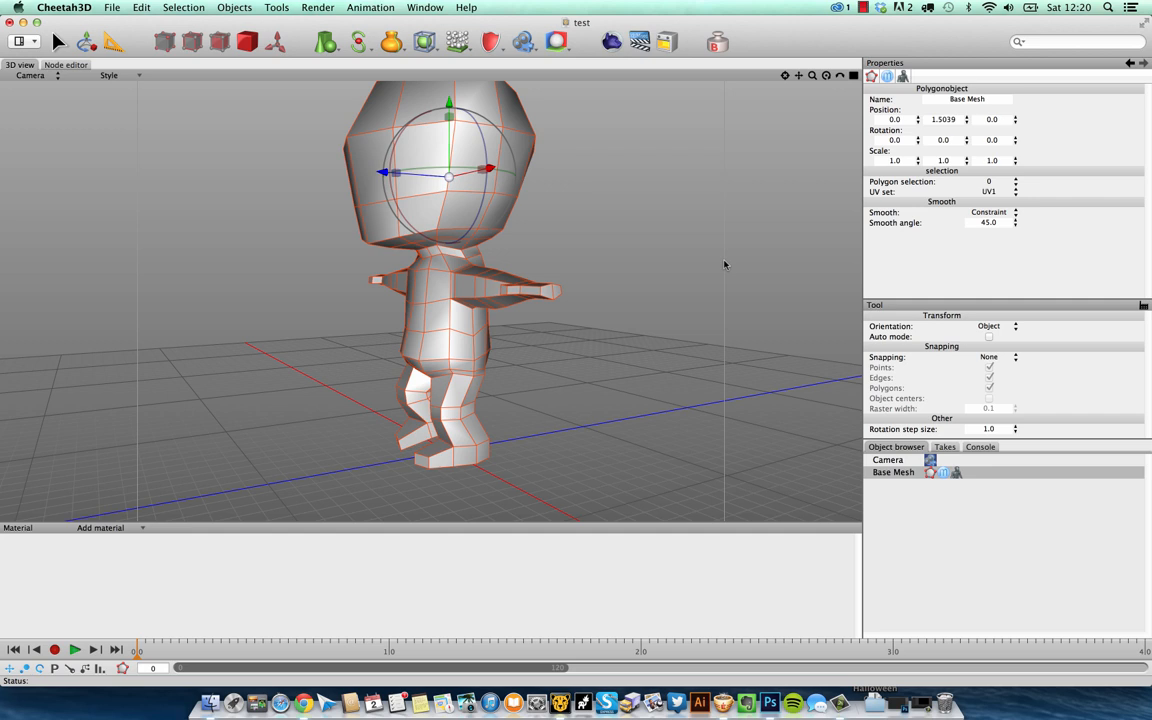
Delete the skeleton tag from the Base Mesh object
left_click(957, 472)
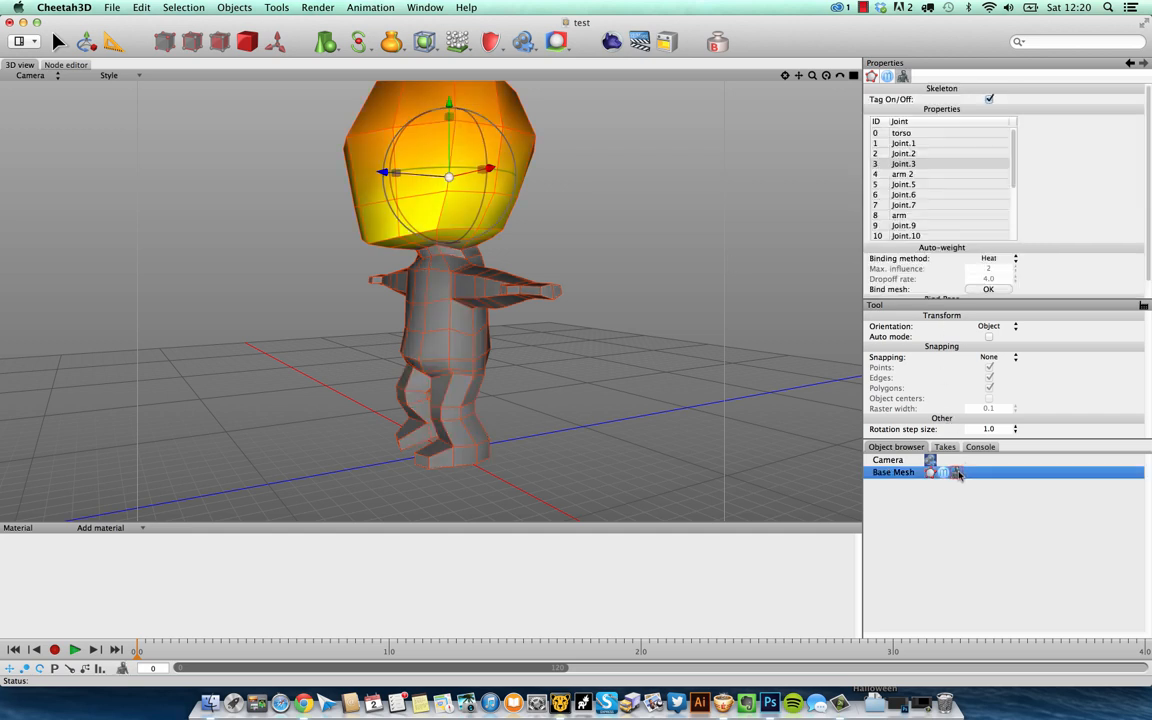
key("BackSpace")
left_click_drag(588, 160, 595, 198, "alt")
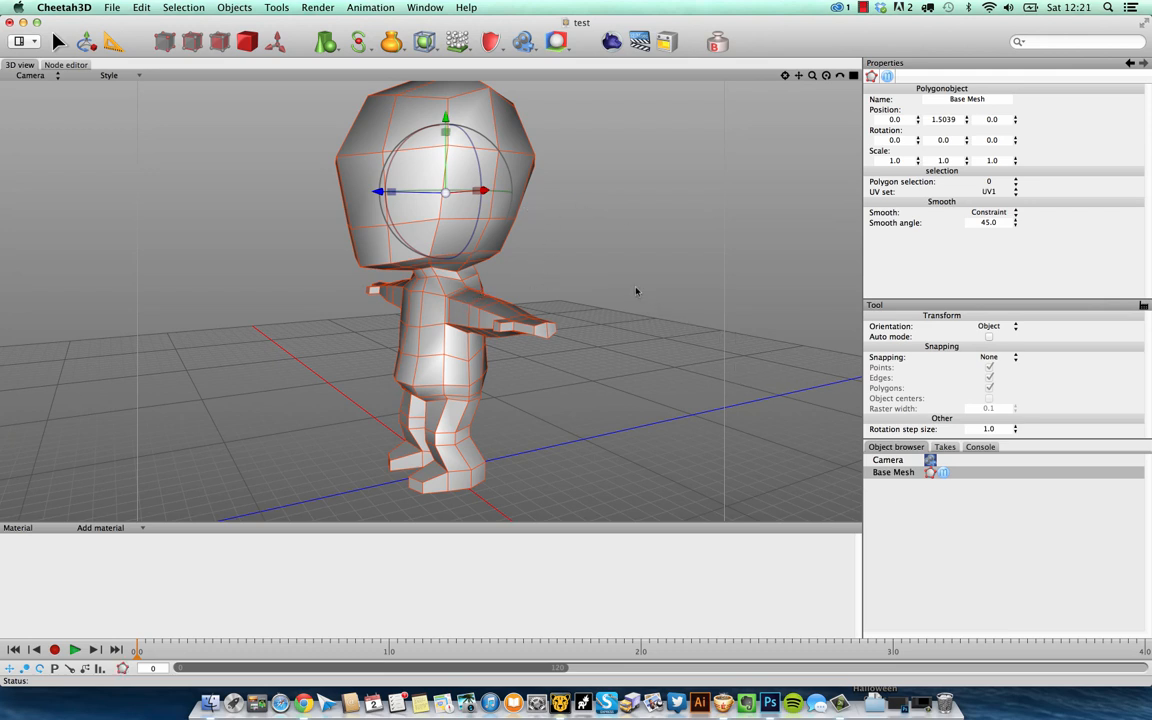
left_click(598, 320)
left_click_drag(565, 290, 618, 288, "alt")
left_click(895, 474)
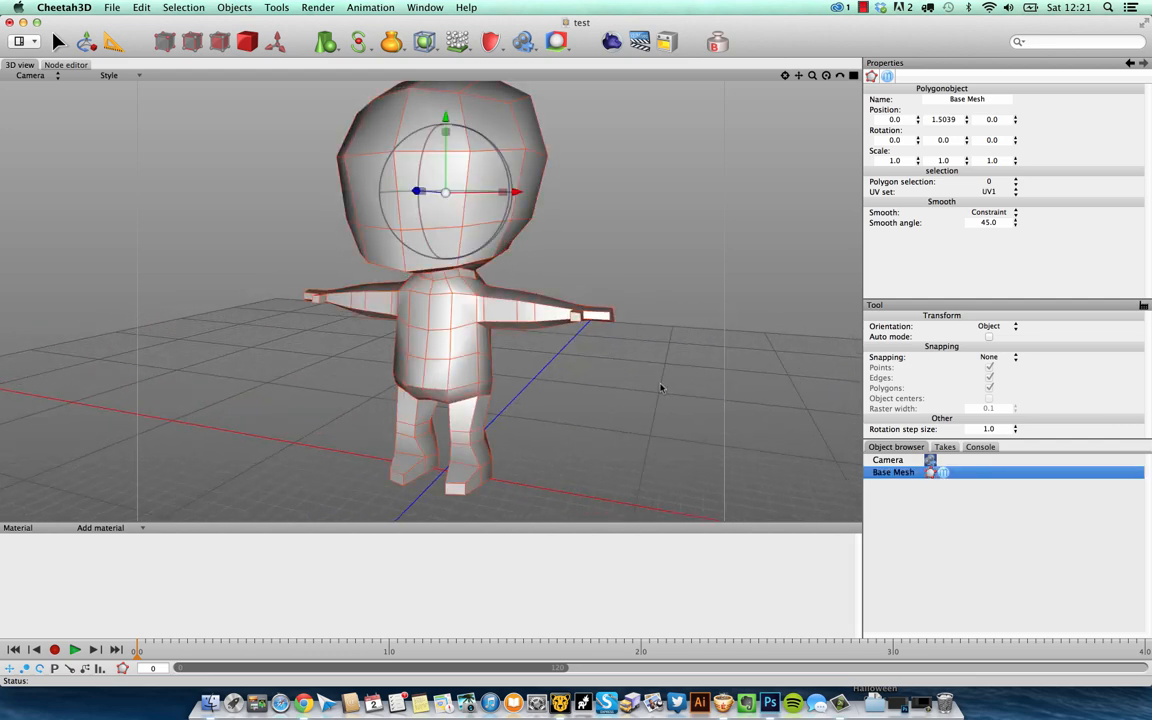
left_click_drag(663, 386, 586, 363, "alt")
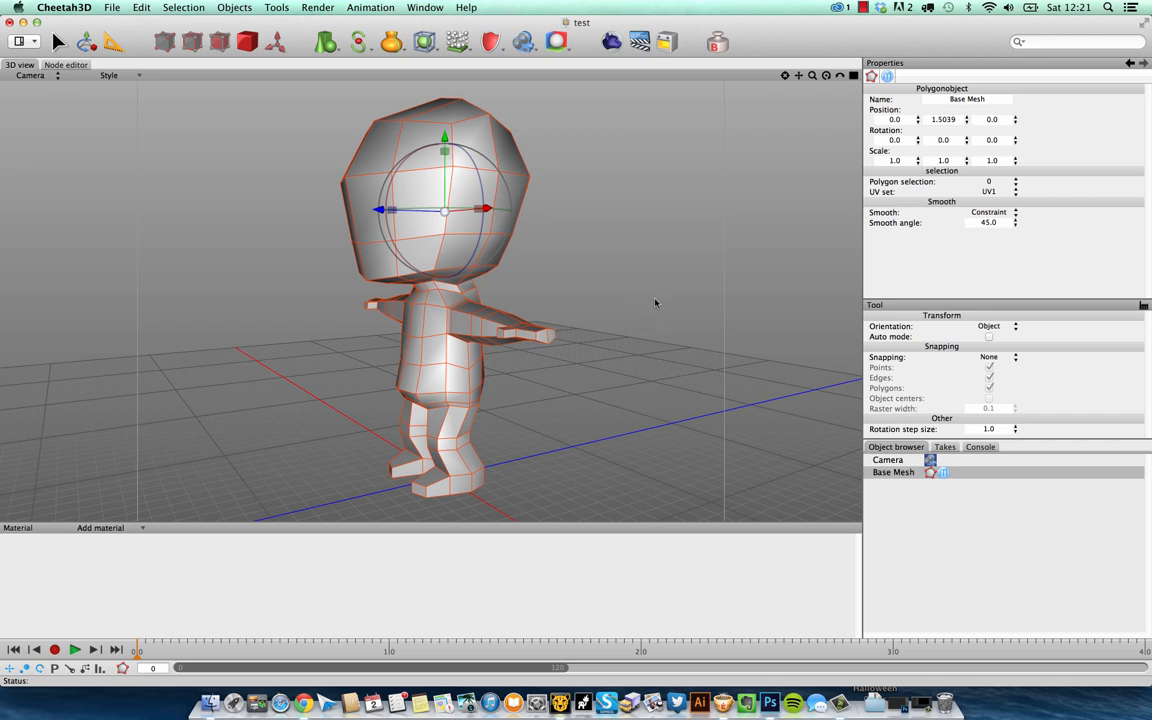
mouse_move(627, 298)
left_mouse_down("alt")
mouse_move(764, 303)
mouse_move(710, 316)
mouse_move(541, 291)
mouse_move(640, 289)
left_mouse_up("alt")
left_click_drag(530, 290, 563, 320, "alt")
Switch to the front view, deselect the mesh and frame the character's whole body
key("2")
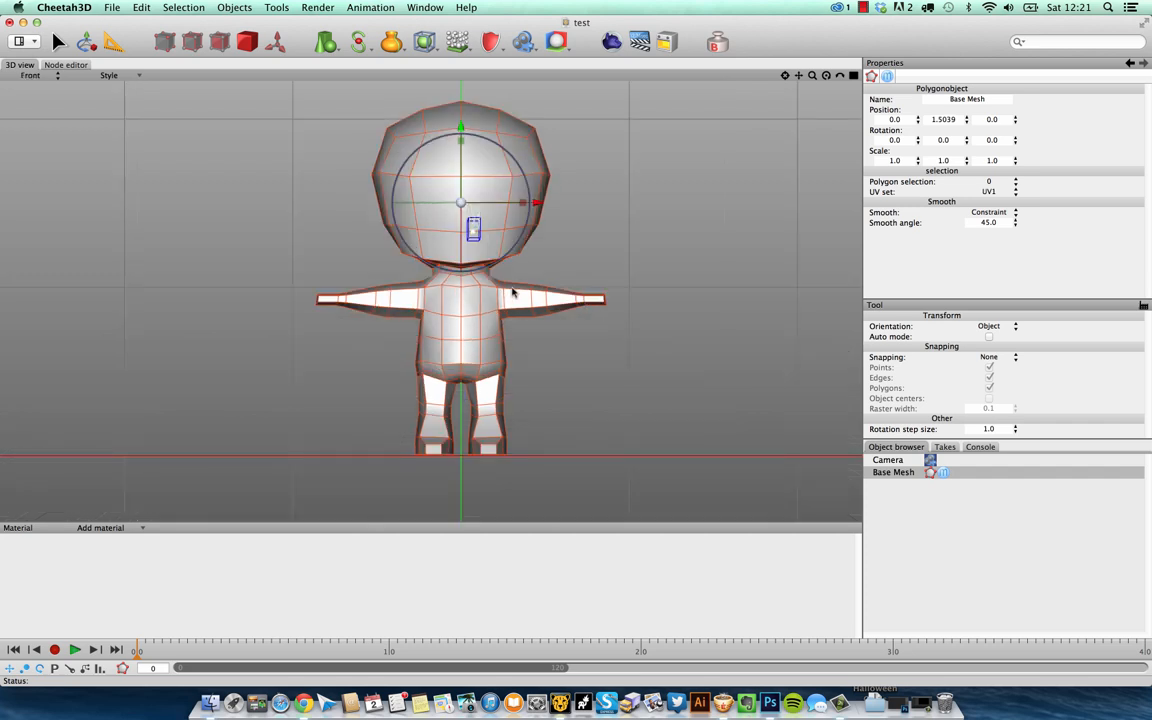
left_click(55, 76)
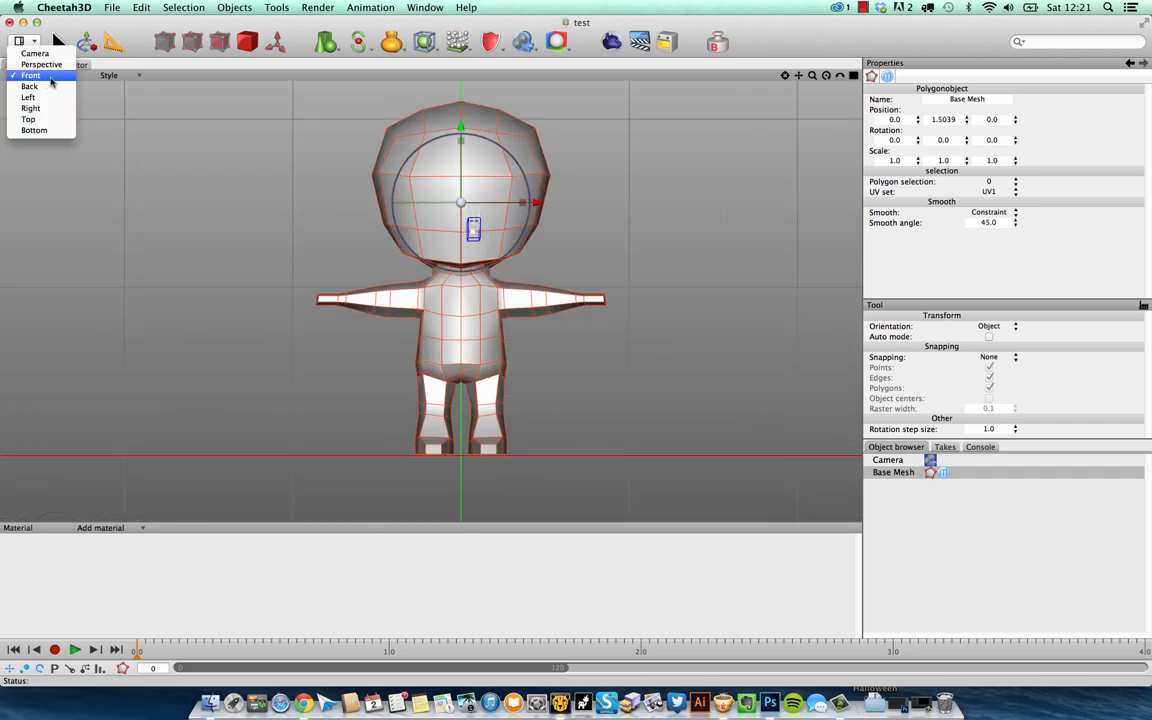
left_click(50, 76)
middle_click_drag(594, 245, 548, 260)
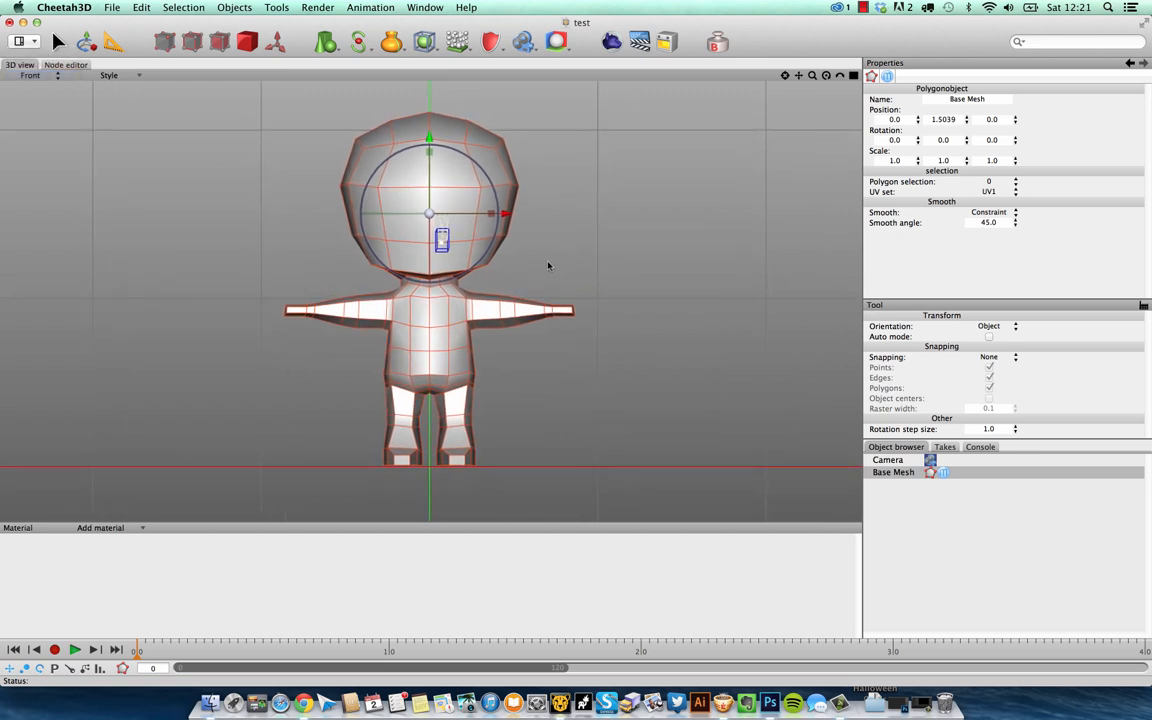
left_click(591, 271)
scroll(591, 271, "down", 2)
scroll(591, 270, "up", 3)
scroll(591, 270, "down", 1)
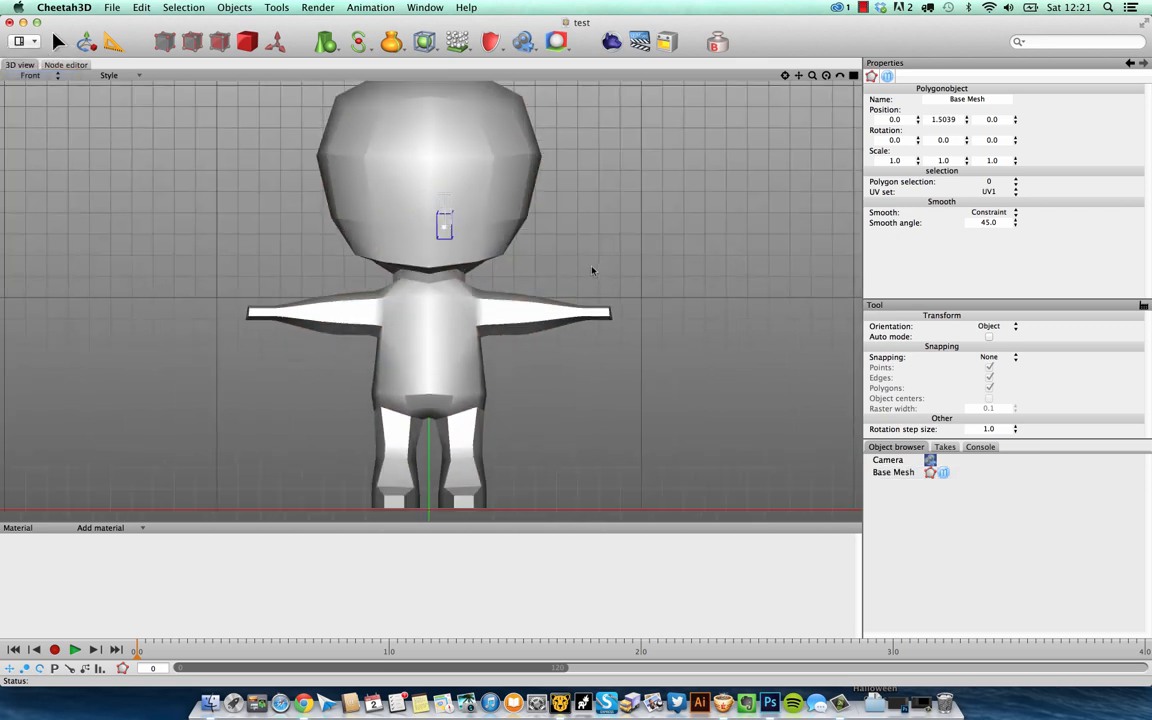
Activate the Joint Tool for building the character's skeleton
left_click(369, 7)
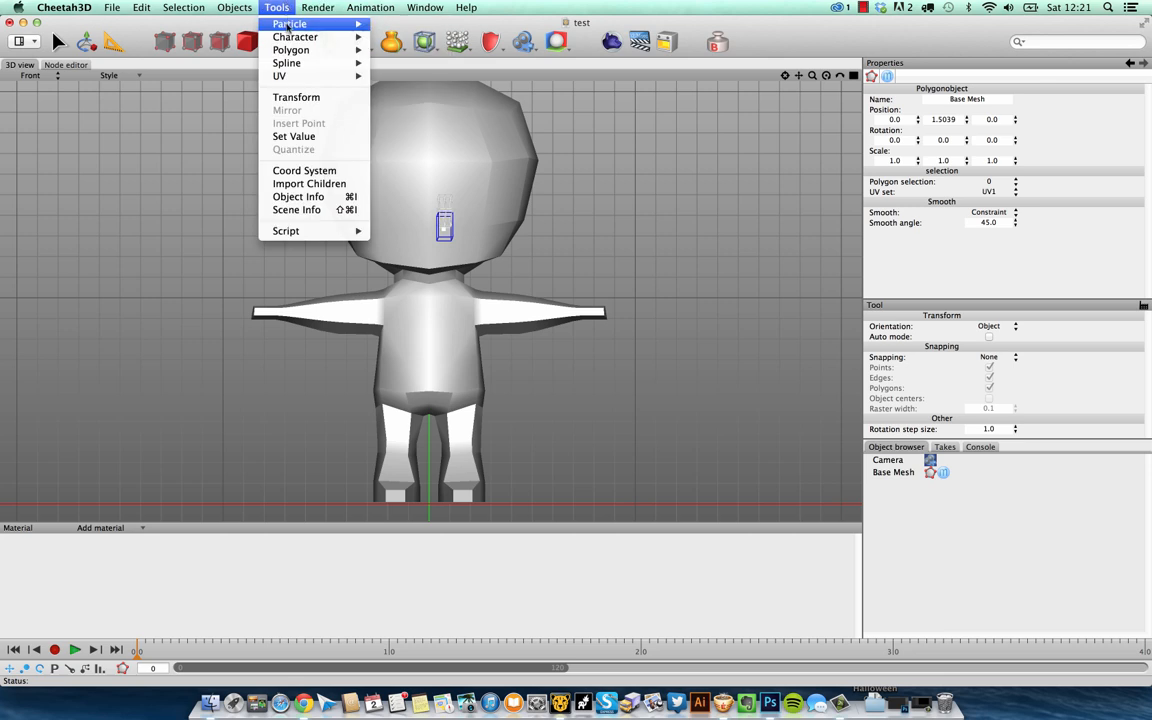
mouse_move(328, 38)
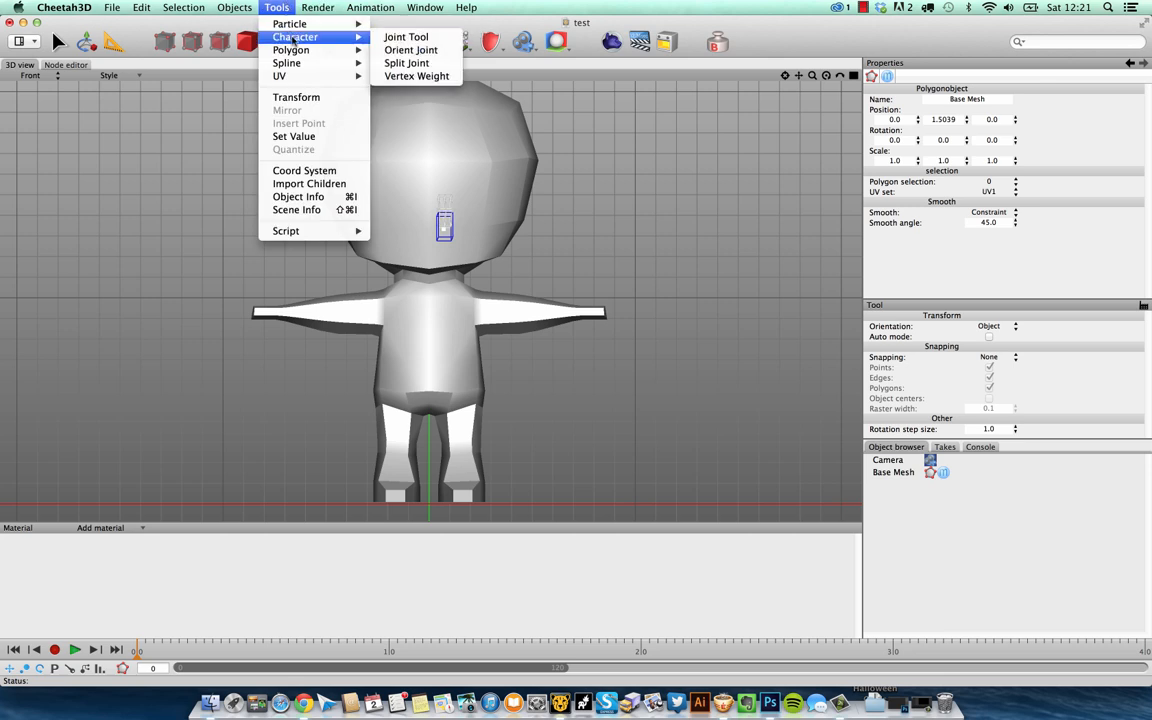
left_click(428, 37)
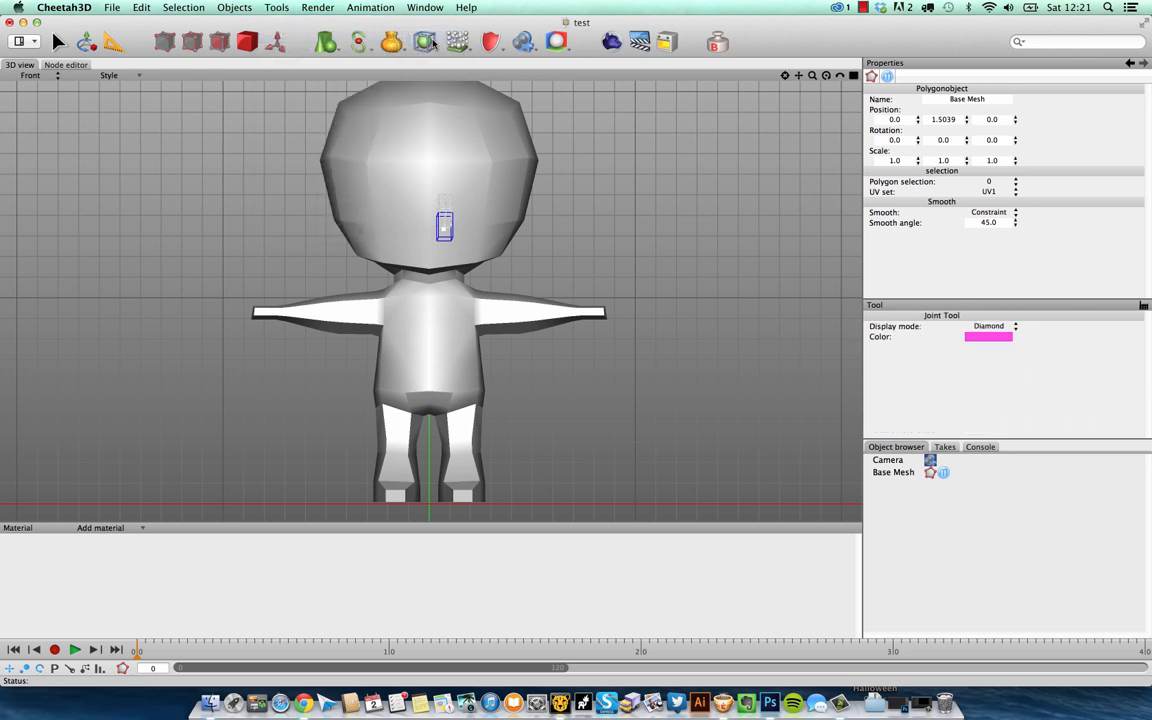
Set the Joint Tool's display mode to Line and its colour to near-white
left_click(985, 327)
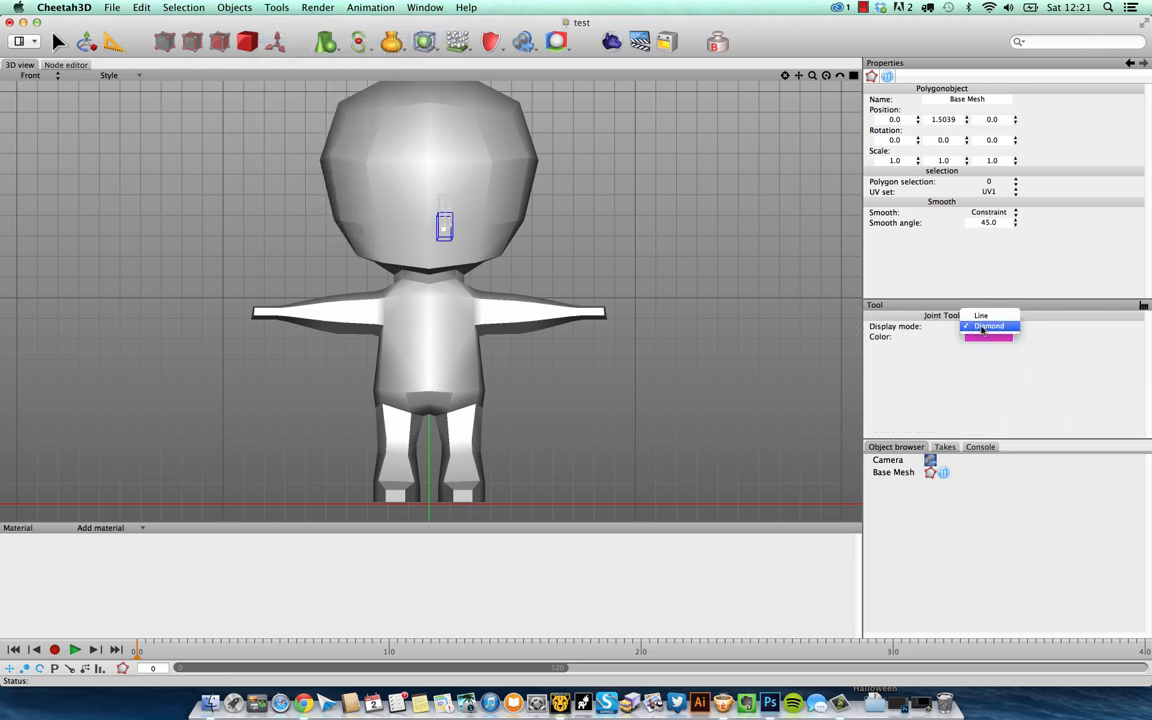
left_click(981, 316)
left_click(988, 337)
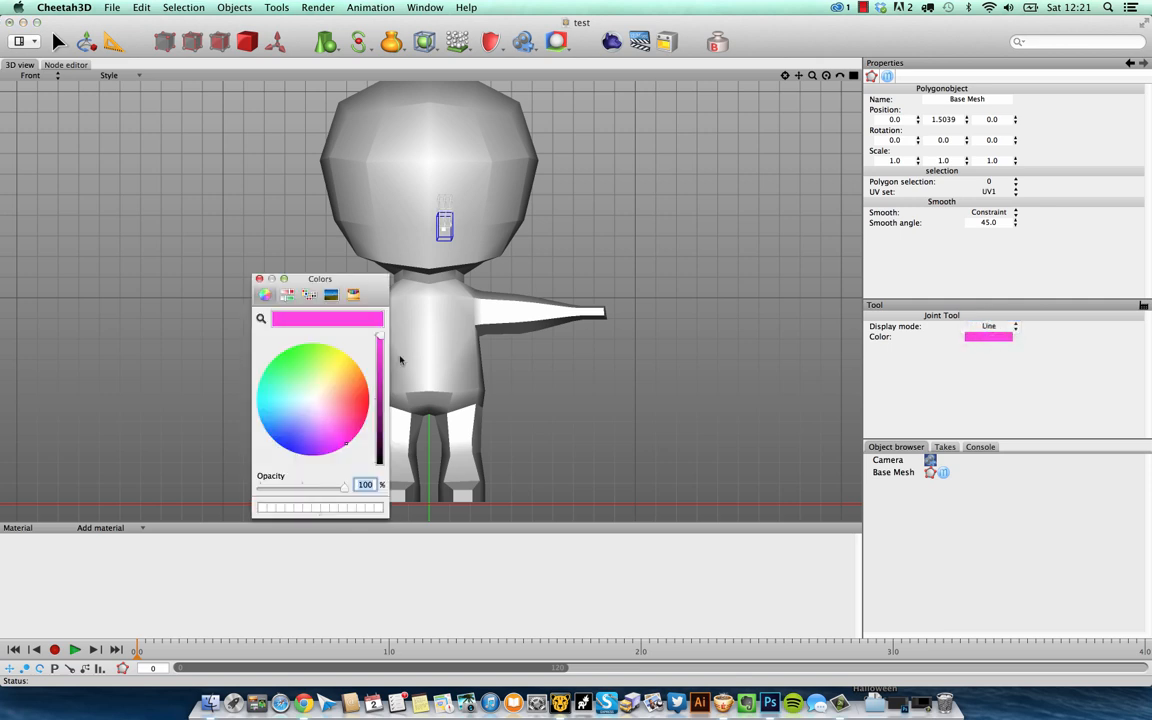
left_click(313, 399)
left_click(259, 279)
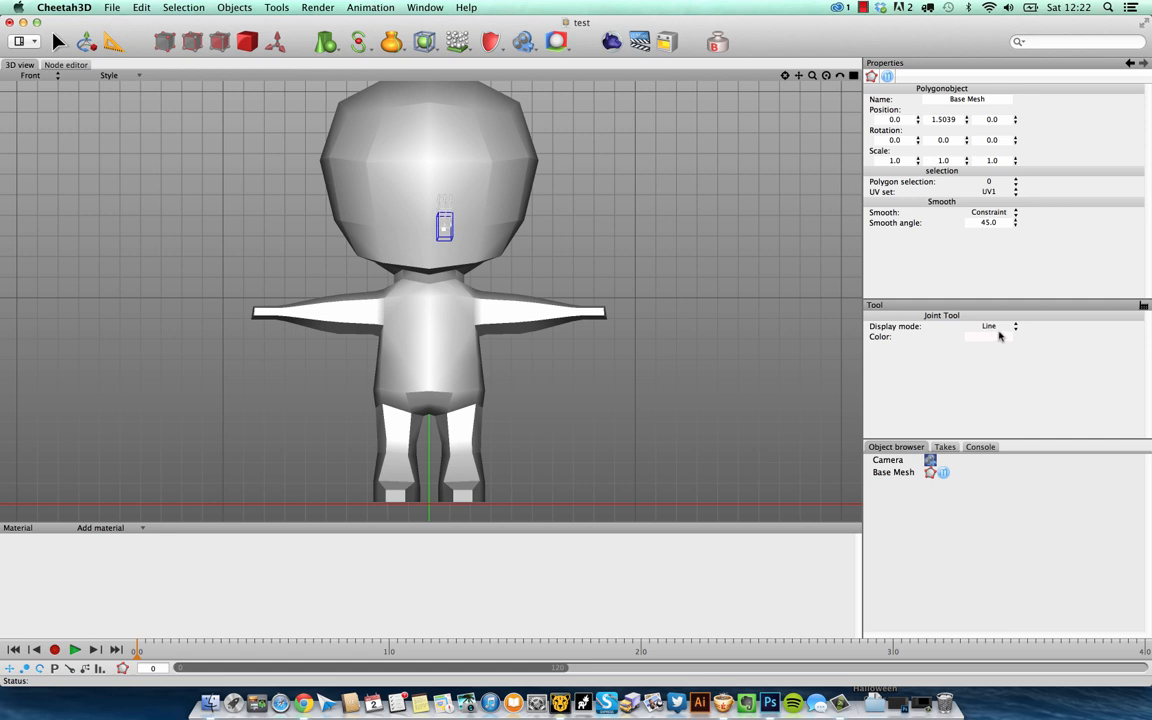
Set the Joint Tool's display mode to Diamond and its colour to blue
left_click(997, 327)
left_click(999, 337)
left_click(998, 338)
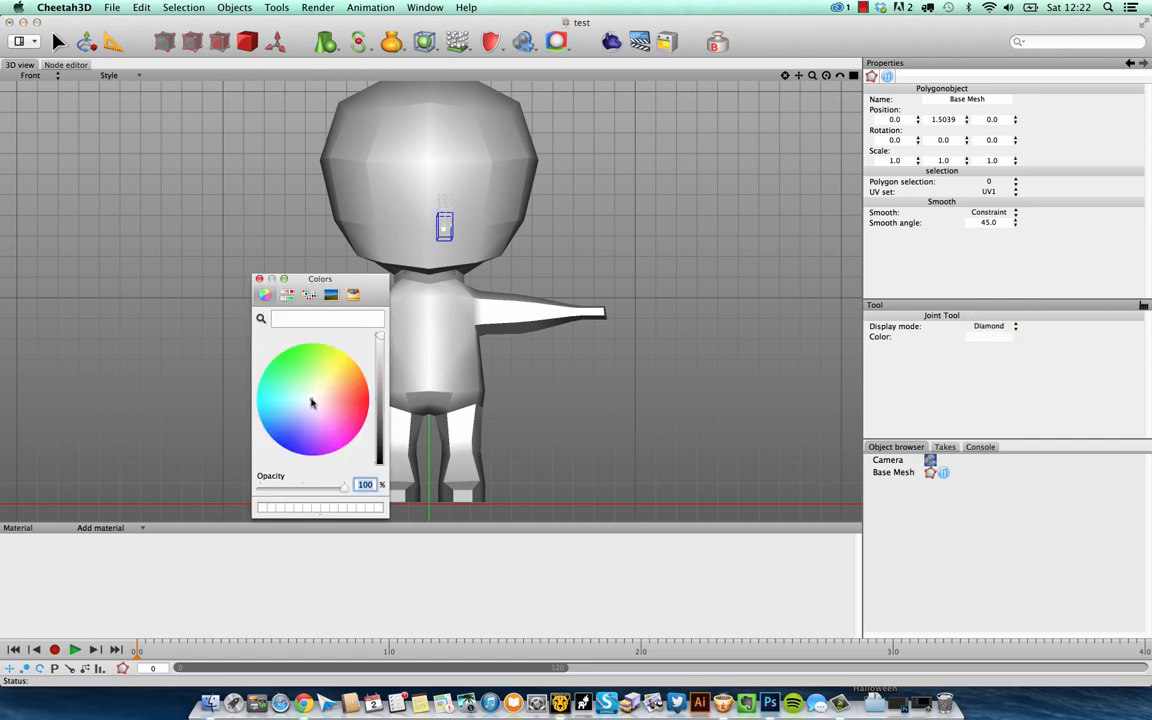
left_click(295, 362)
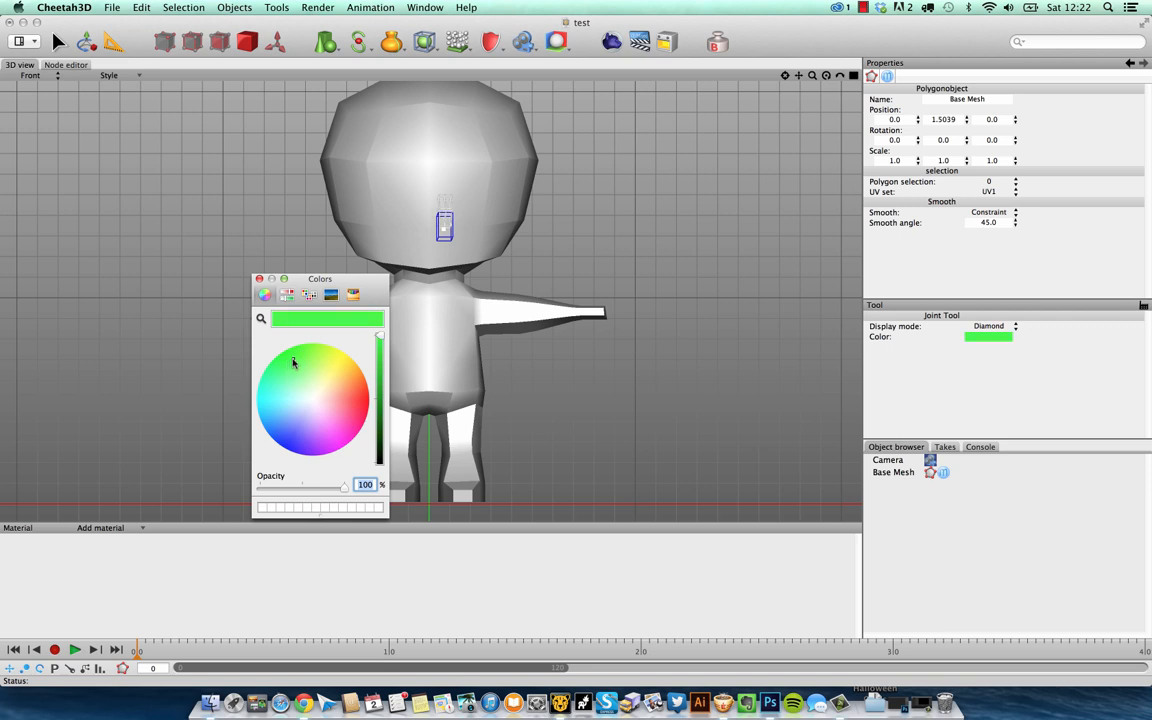
left_click(299, 359)
left_click(378, 345)
left_click(305, 356)
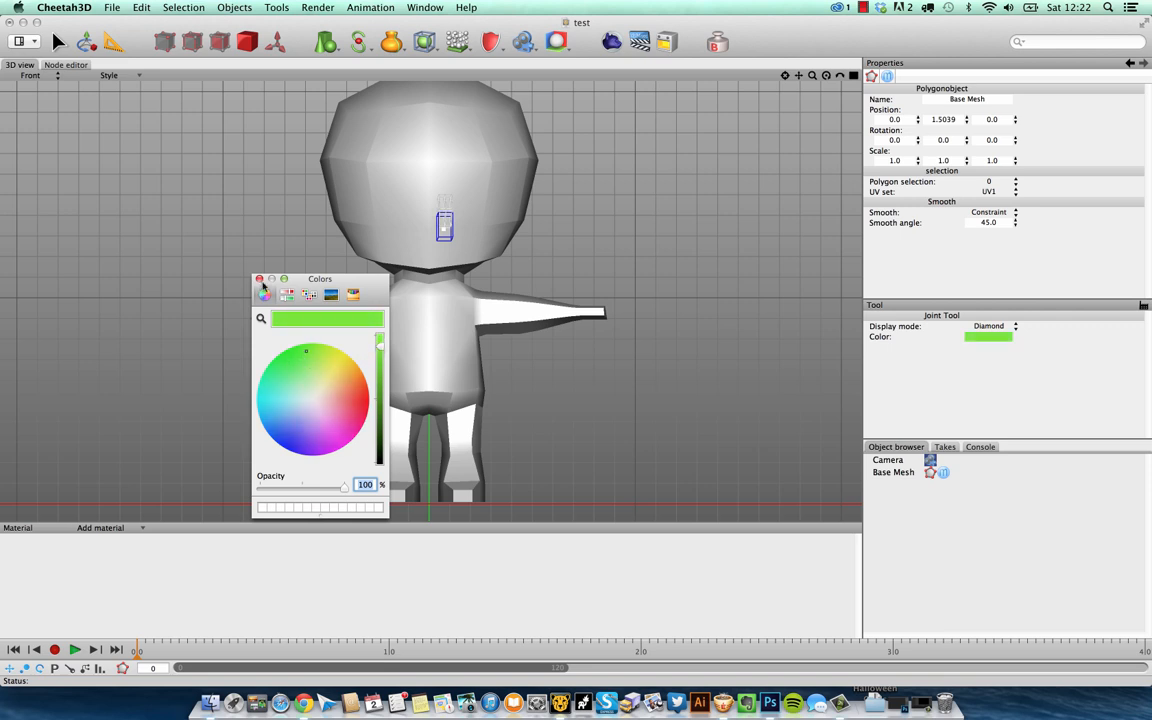
left_click_drag(314, 403, 282, 436)
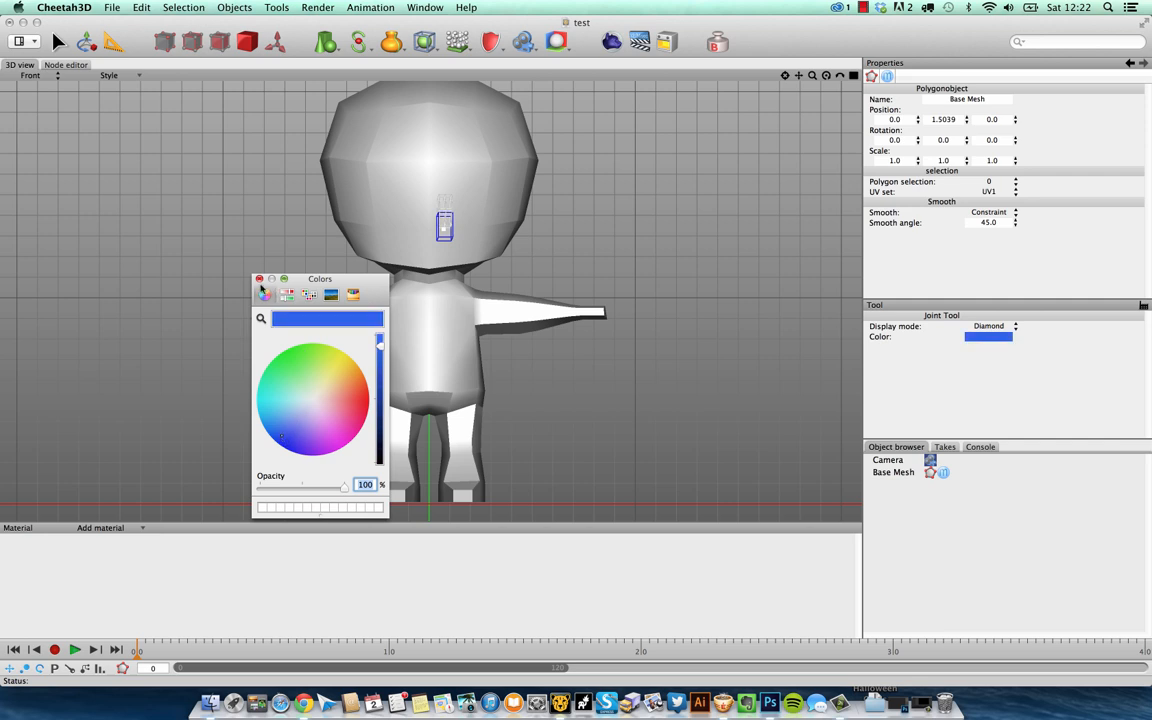
left_click(259, 279)
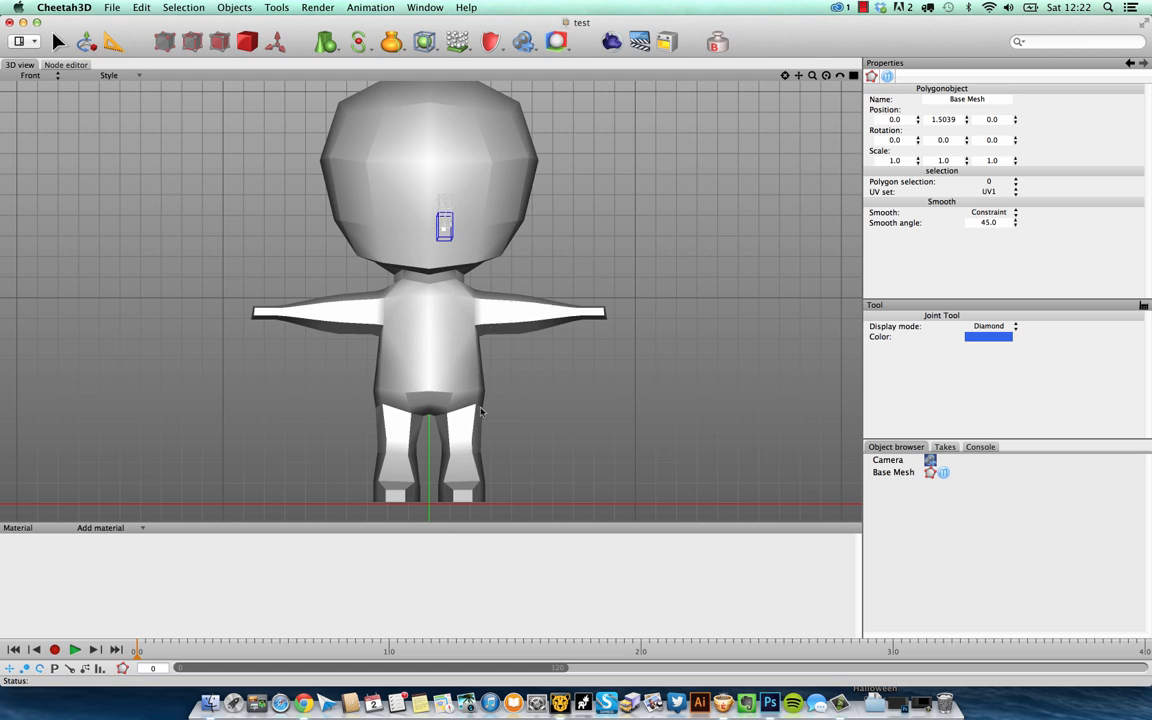
Place a root joint at the pelvis and extend the chain with joints at the chest, neck and middle of the head
left_click(430, 393)
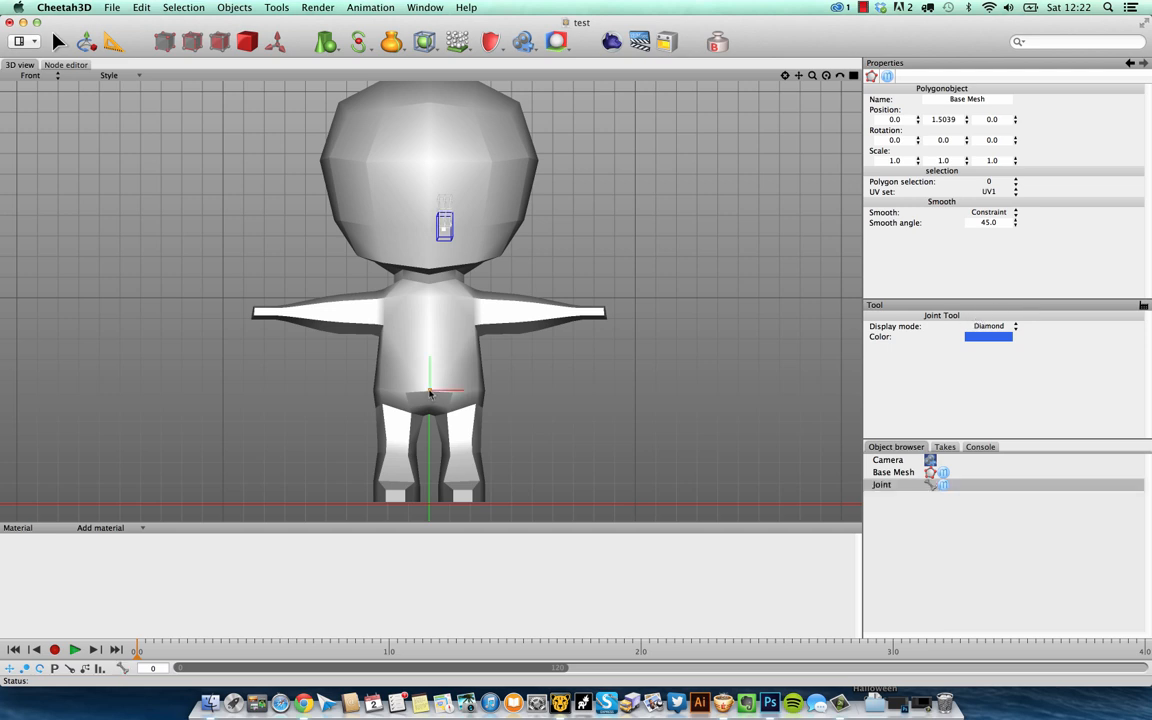
left_click(429, 299)
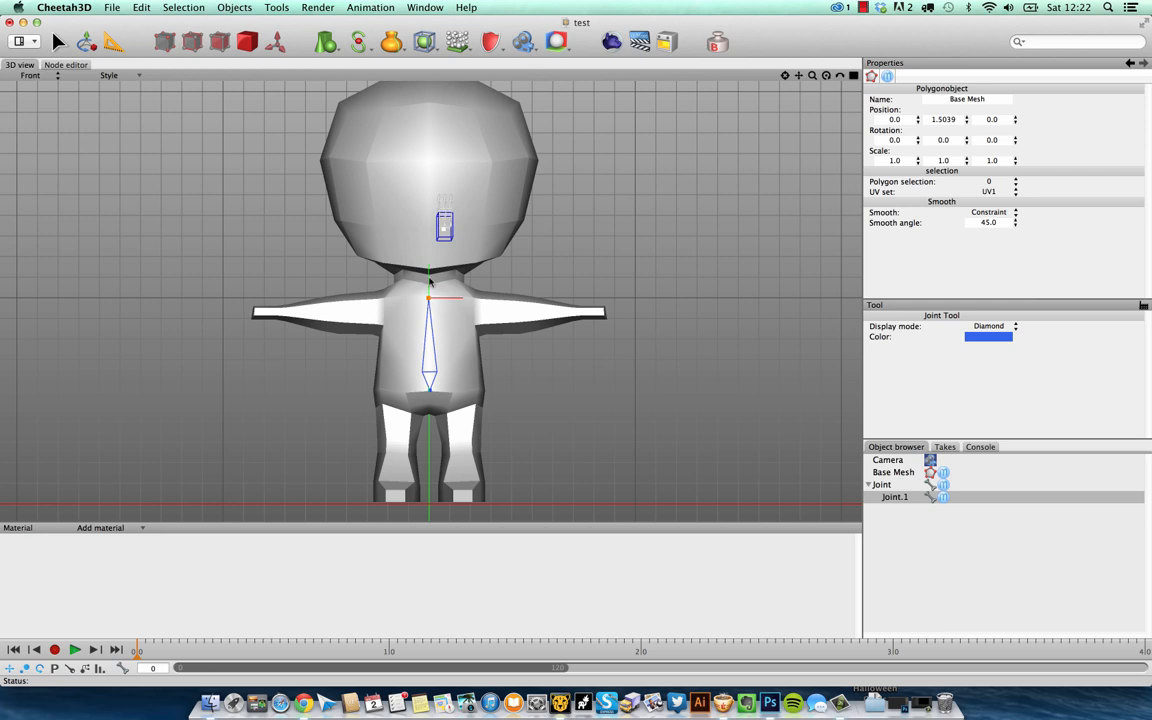
left_click(429, 282)
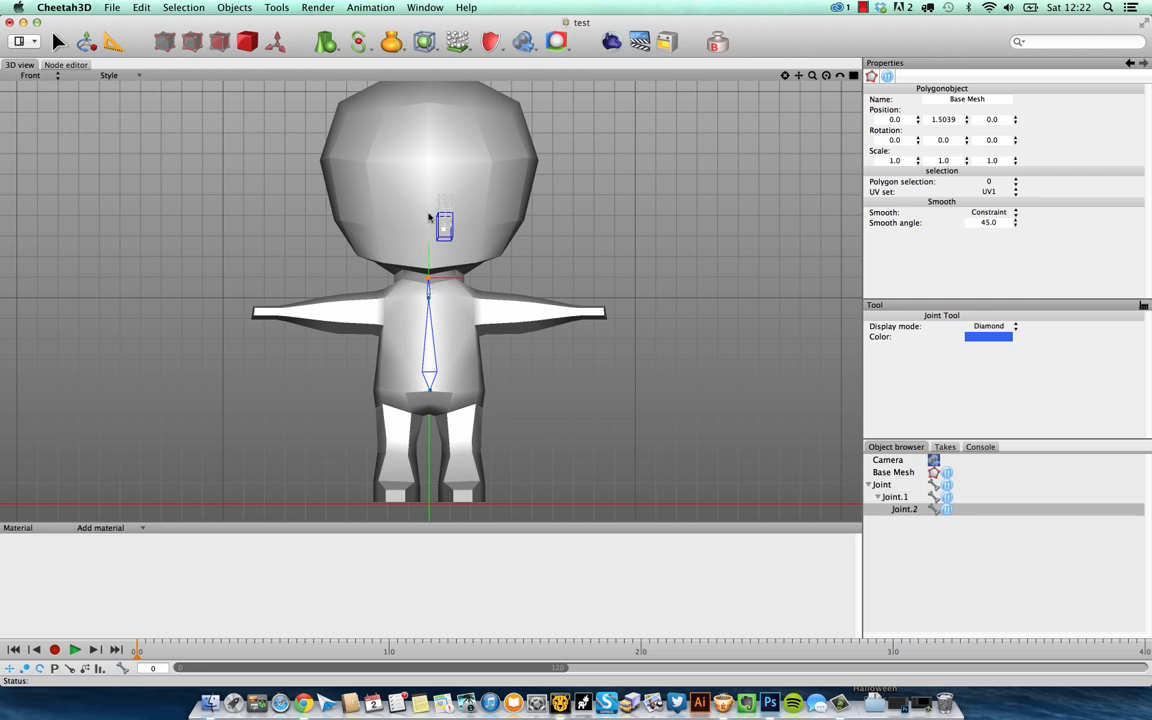
left_click(429, 178)
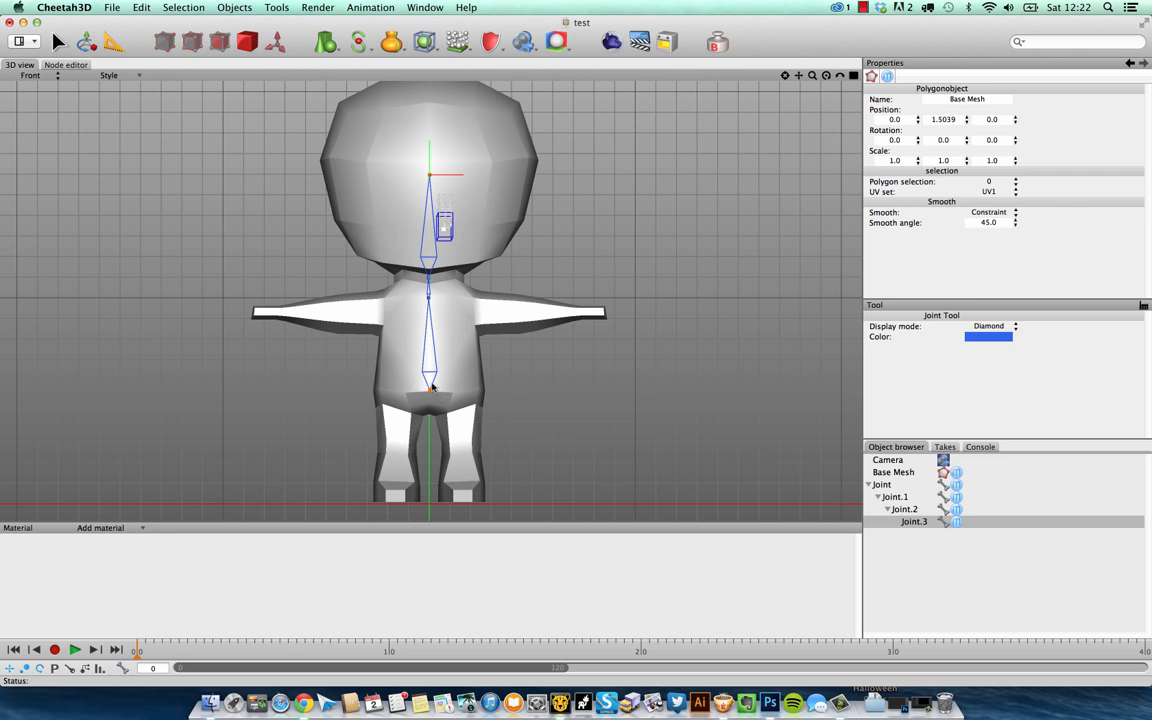
Branch an arm chain from the root joint on the positive X side, with joints at the shoulder, elbow, wrist and hand tip
left_click(470, 312)
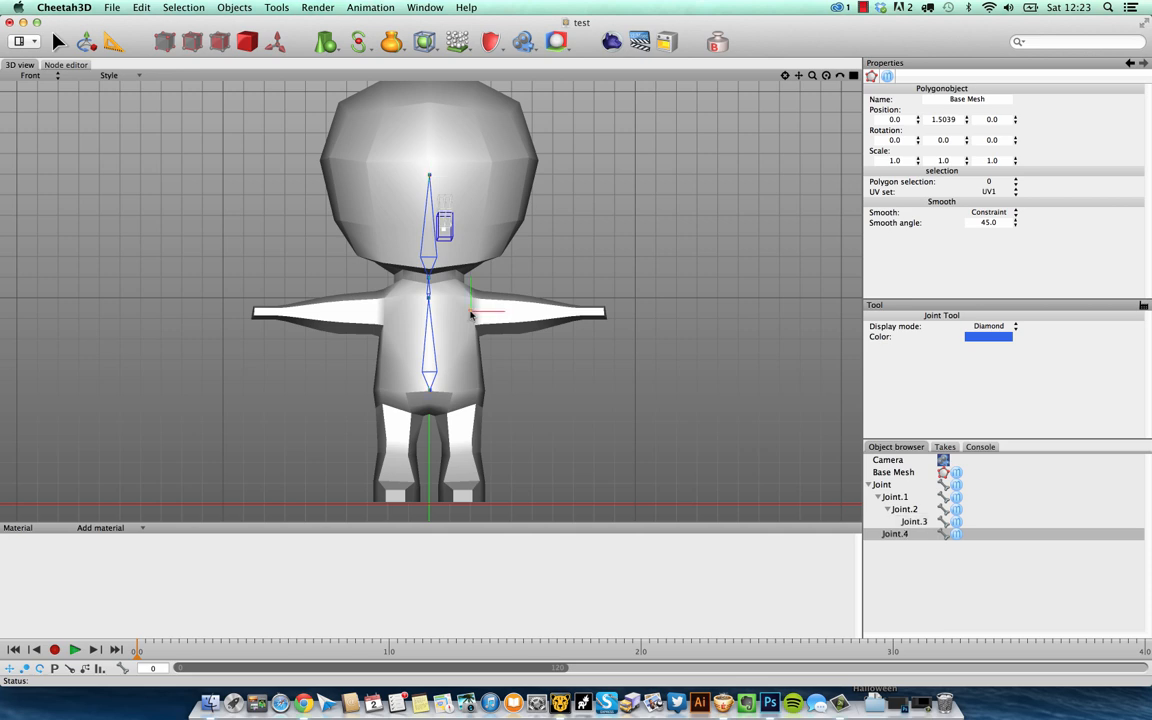
left_click(522, 312)
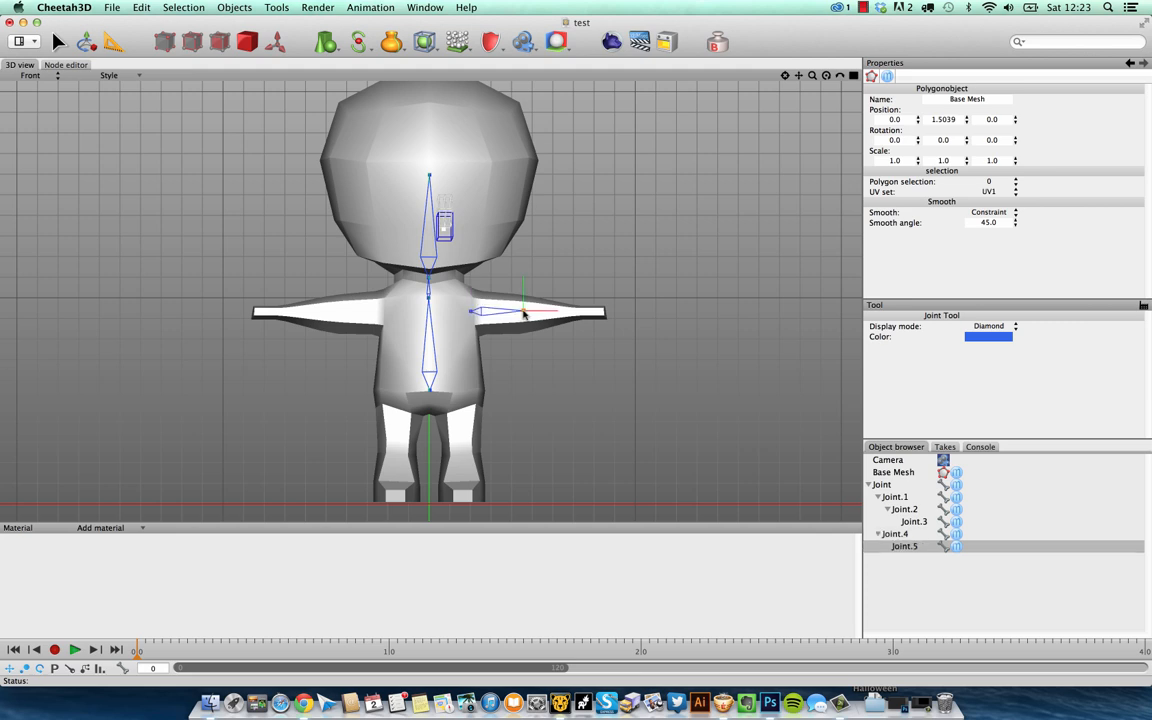
left_click(575, 313)
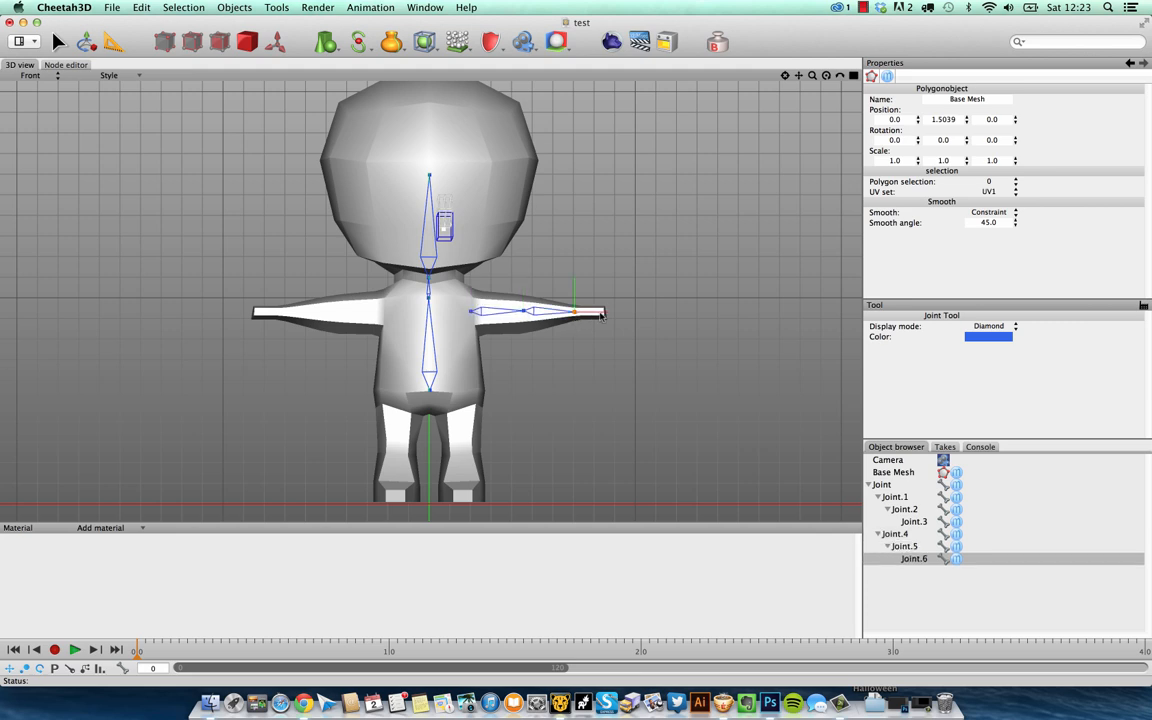
left_click(601, 314)
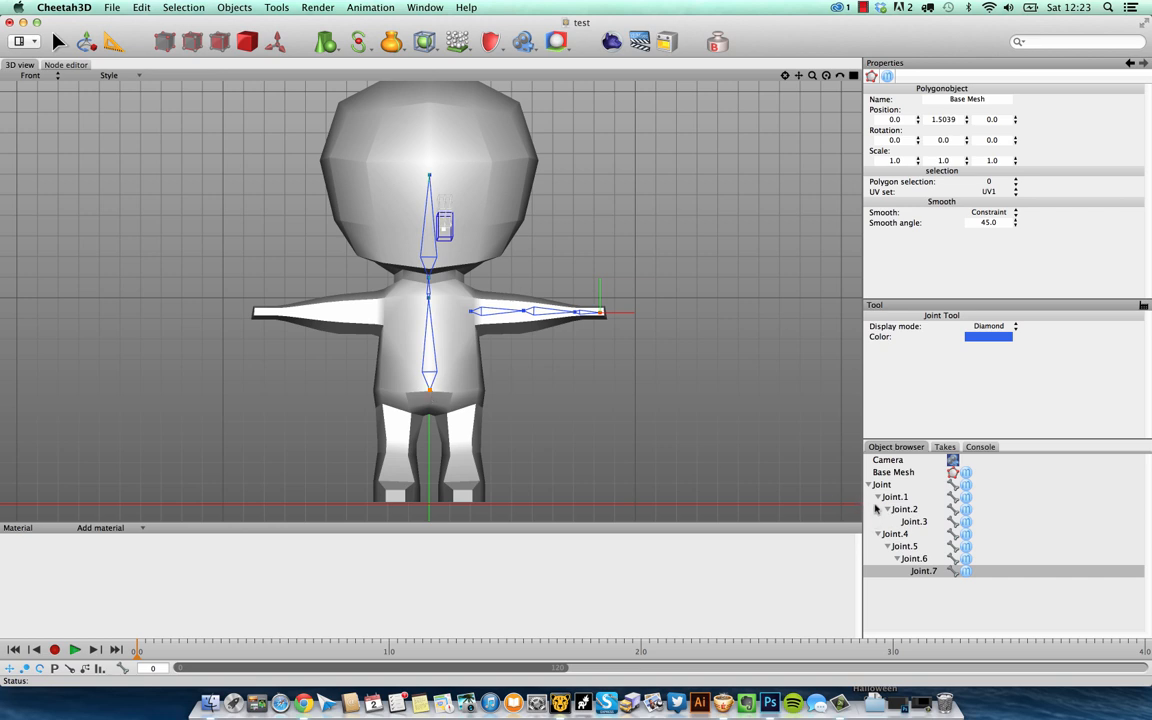
Examine in the object hierarchy how the torso and arm chains are parented to the root joint
left_click(889, 535)
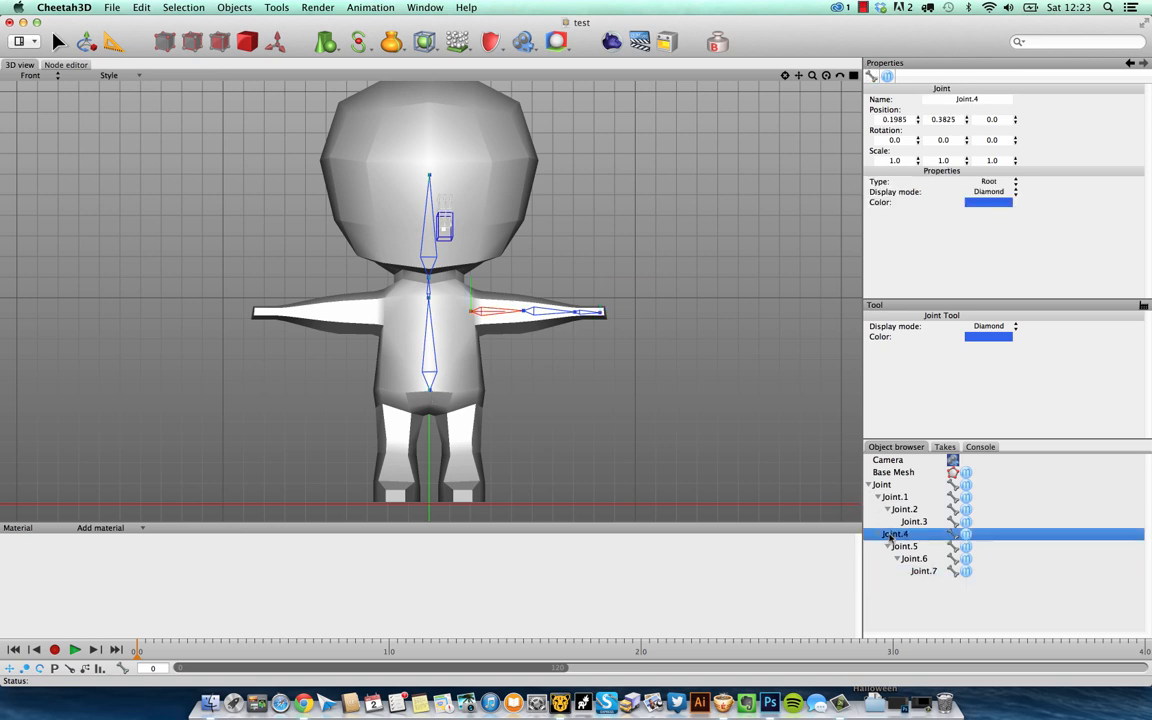
left_click(882, 485)
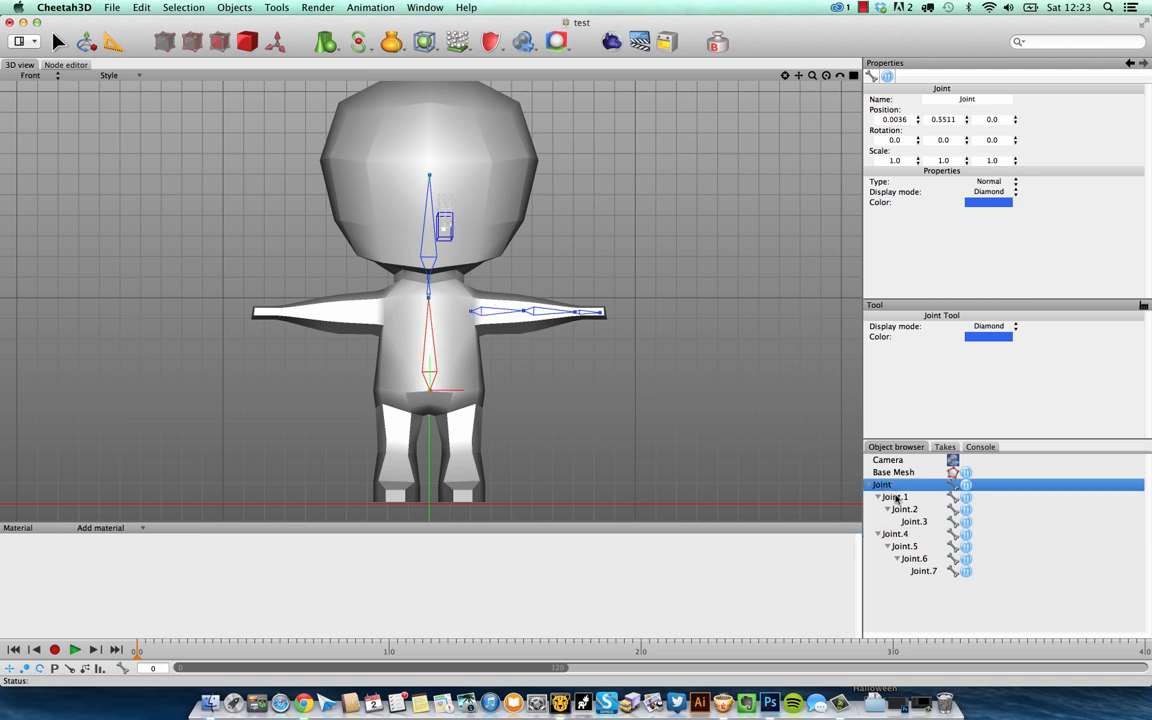
left_click(891, 495)
left_click(885, 485)
left_click(907, 536)
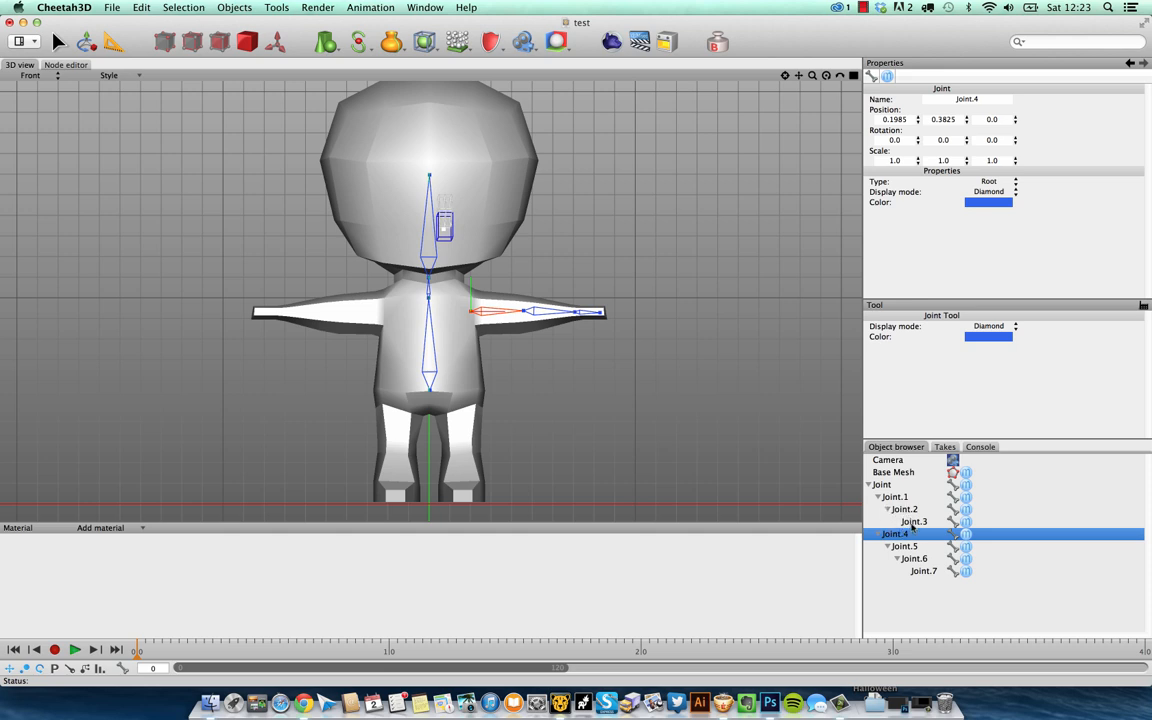
Branch the opposite arm's chain from the root joint, with joints at the shoulder, elbow, wrist and hand tip
left_click(429, 391)
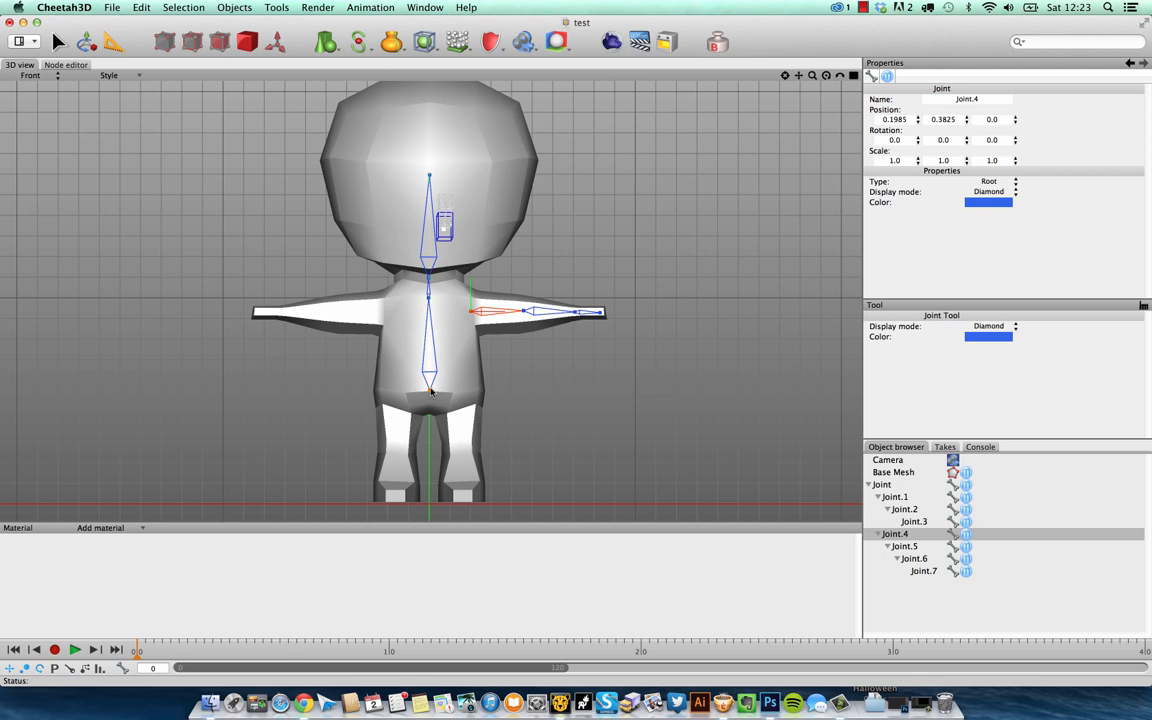
left_click(383, 315)
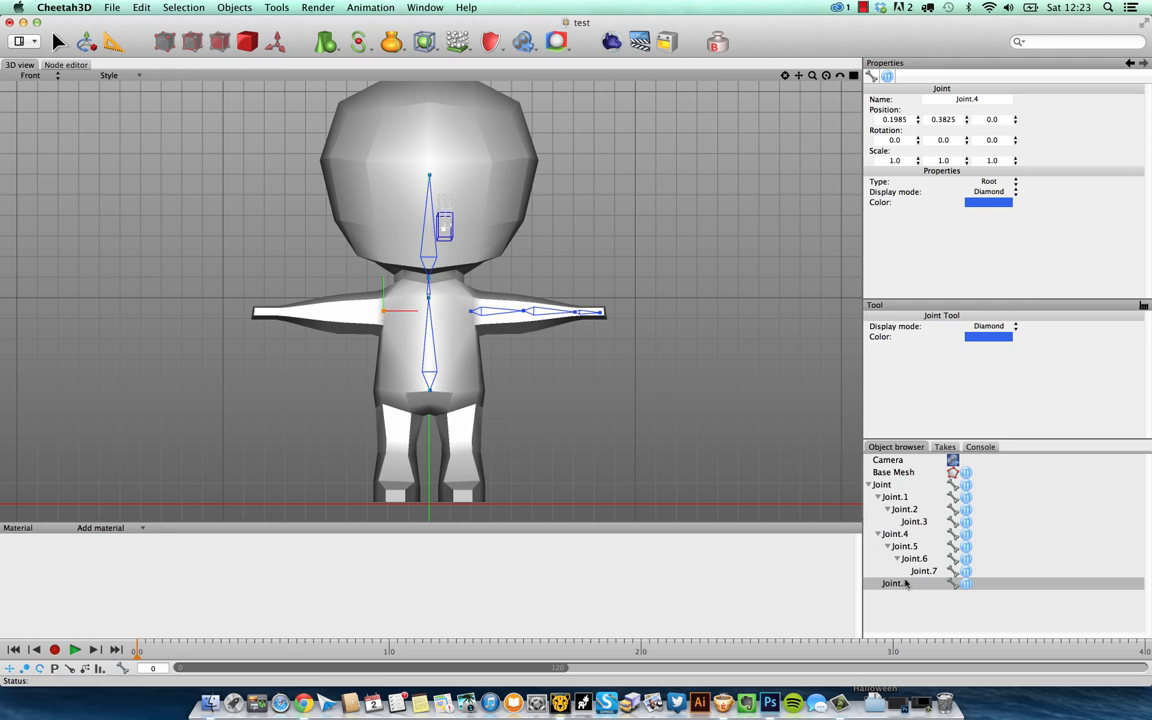
left_click(333, 313)
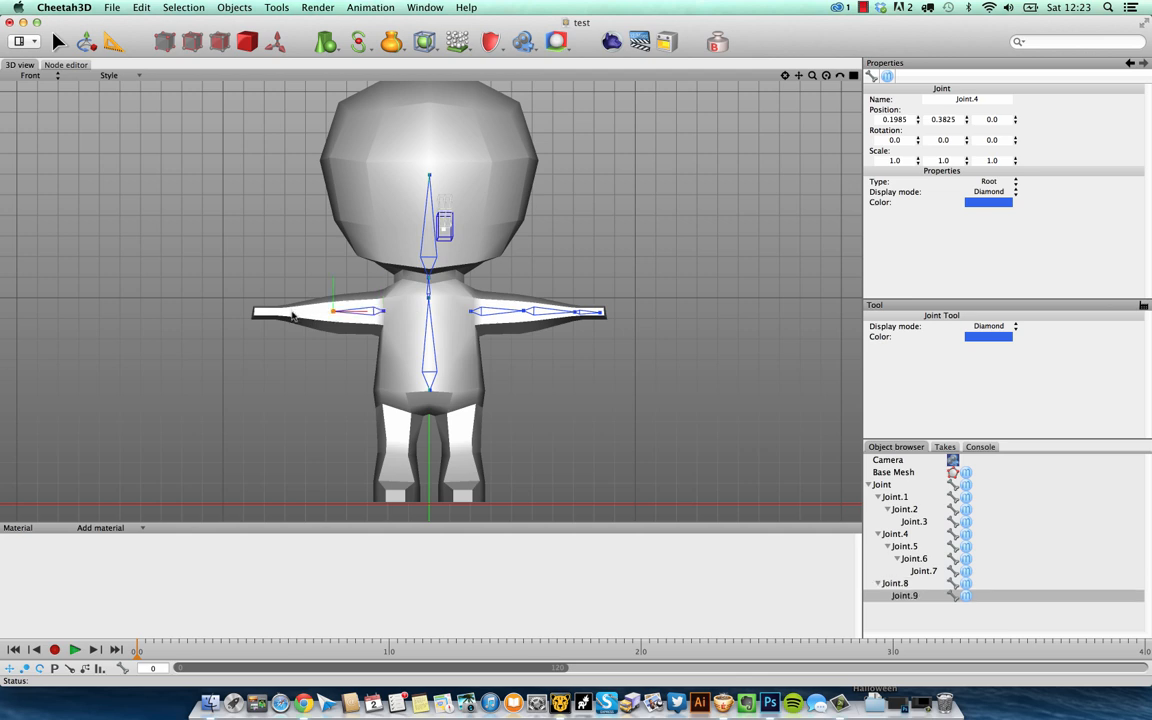
left_click(292, 312)
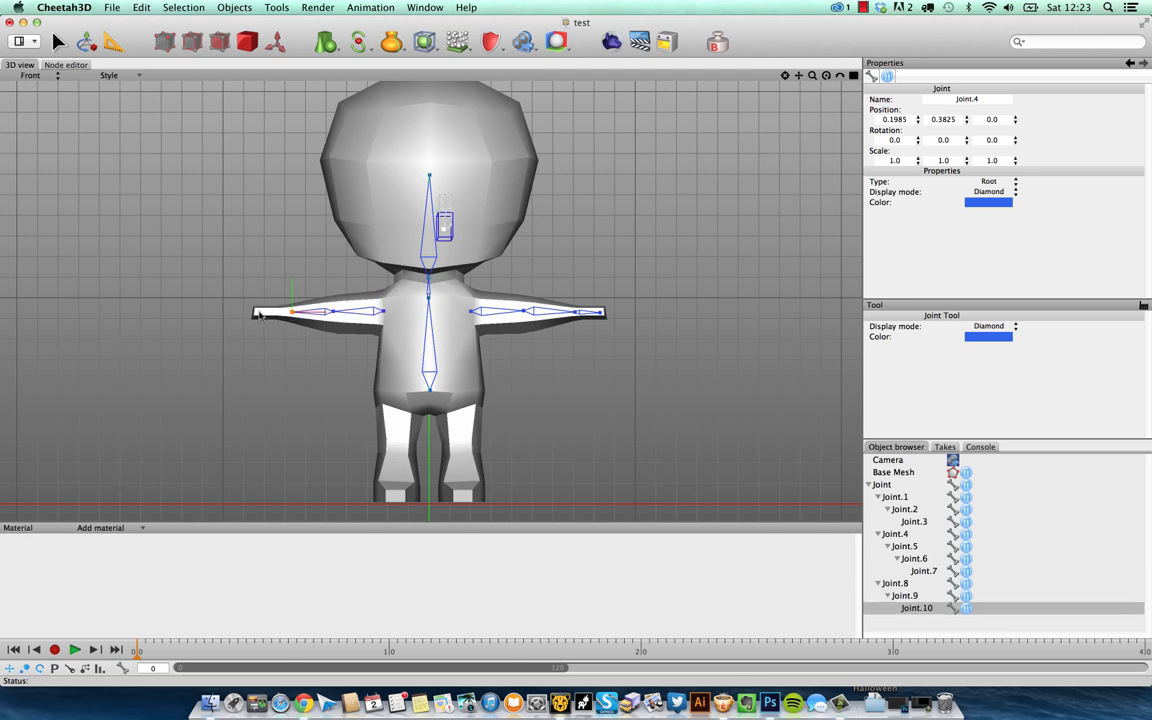
left_click(258, 313)
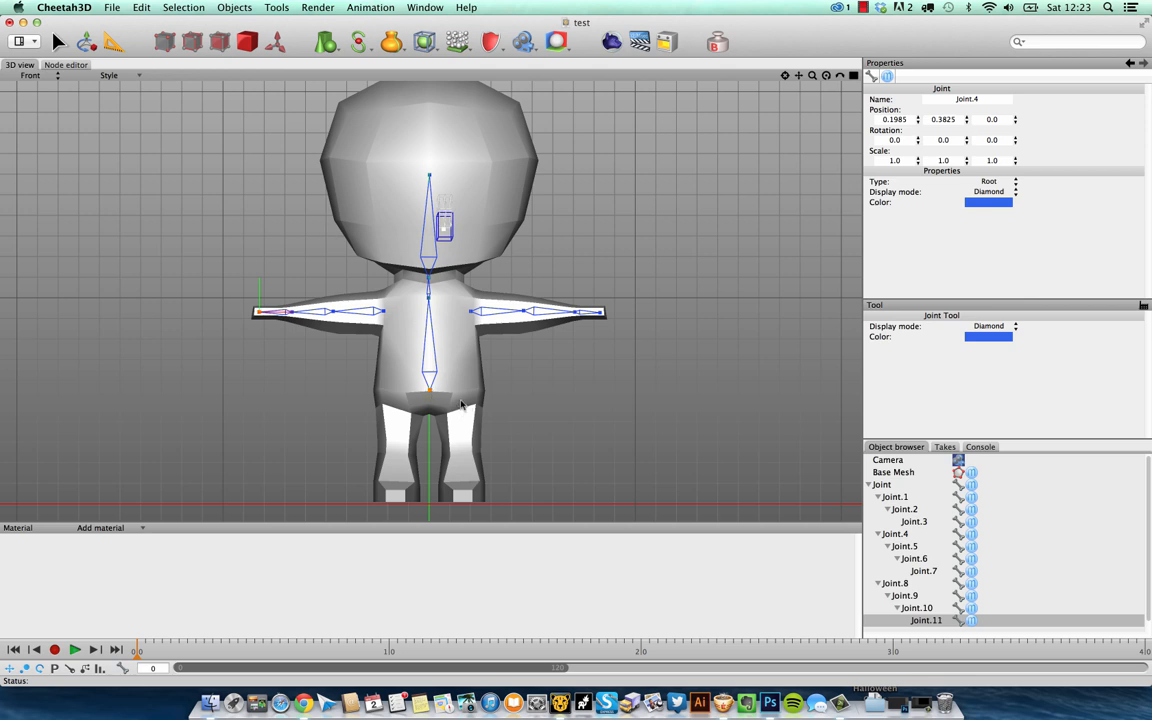
Branch a leg chain from the root joint on the positive X side, with joints at the hip, knee, ankle and foot
left_click(462, 404)
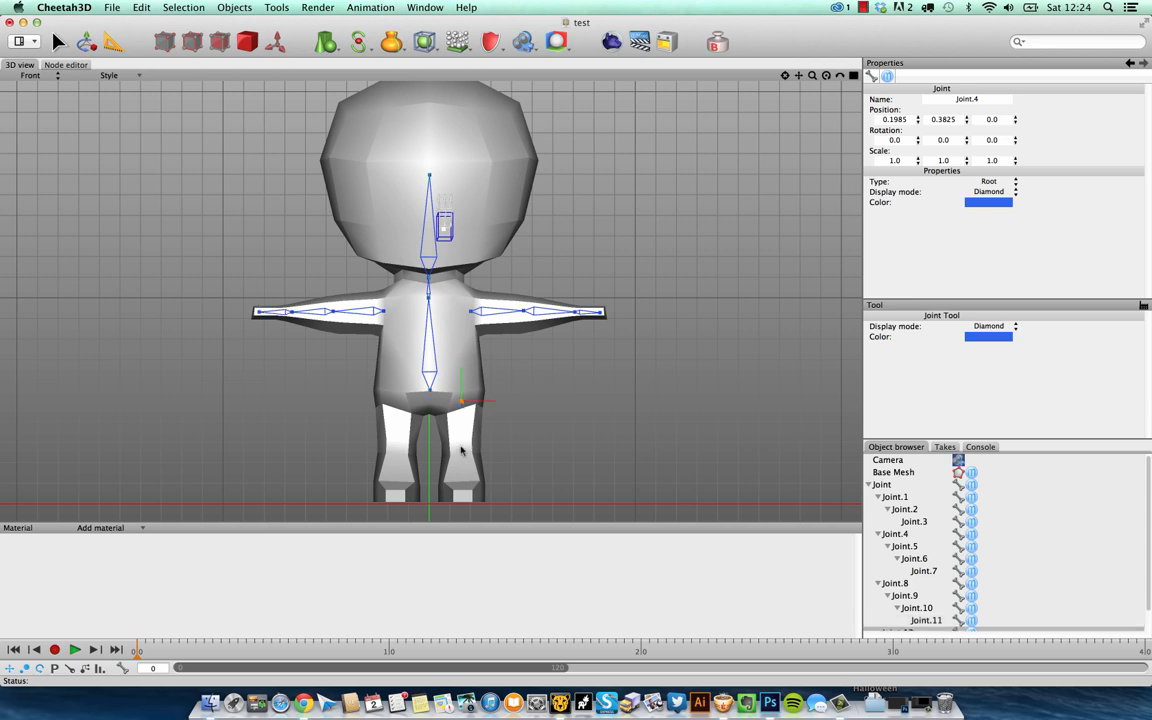
left_click(462, 450)
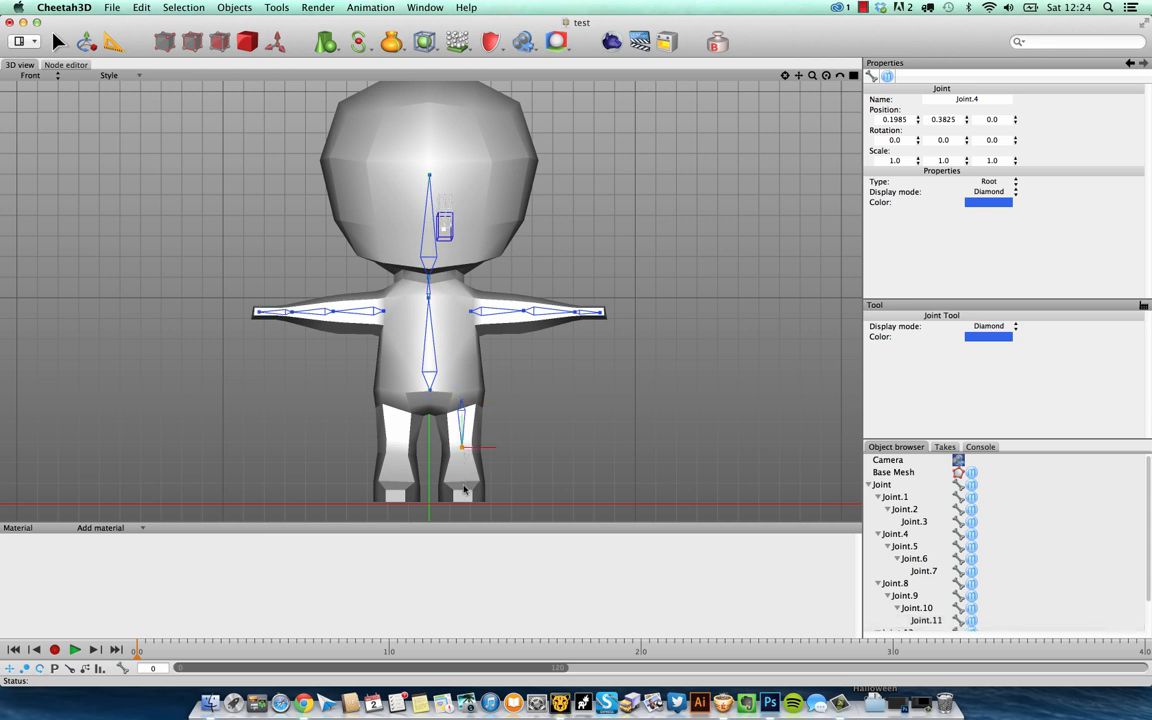
left_click(463, 489)
Branch the opposite leg's chain from the root joint, with joints at the hip, knee, ankle and foot
left_click(396, 401)
left_click(396, 447)
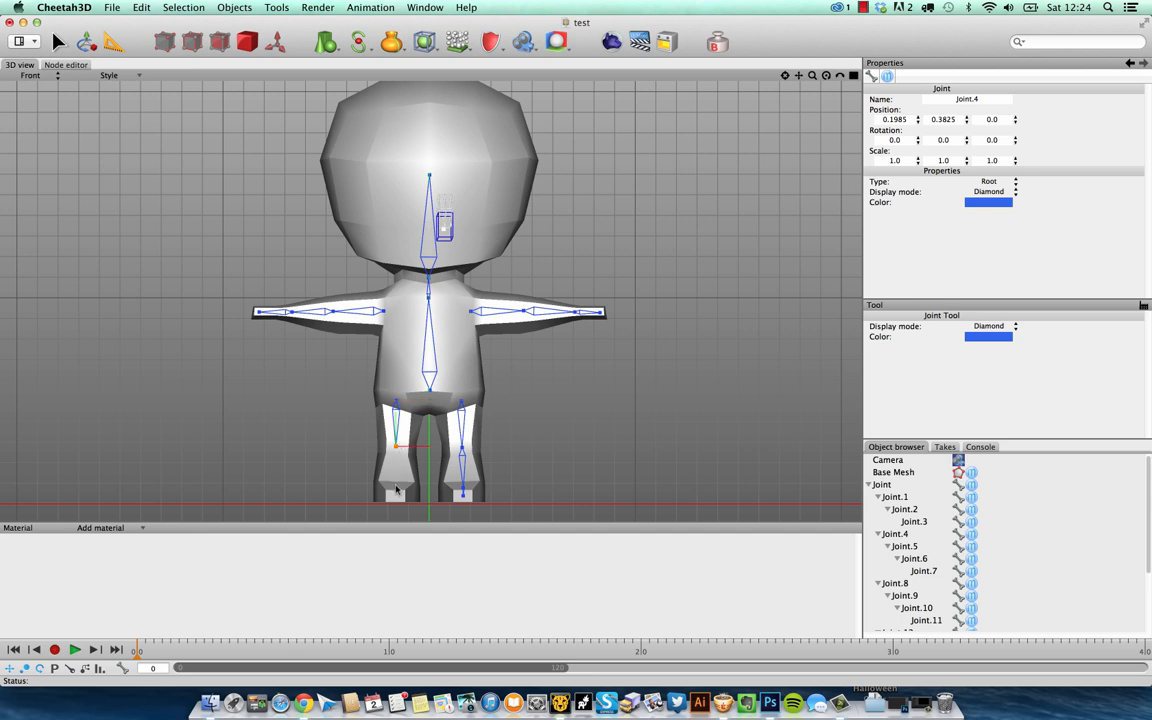
left_click(396, 490)
Examine how the skeleton fits inside the mesh from the perspective, back and left views
left_click(884, 485)
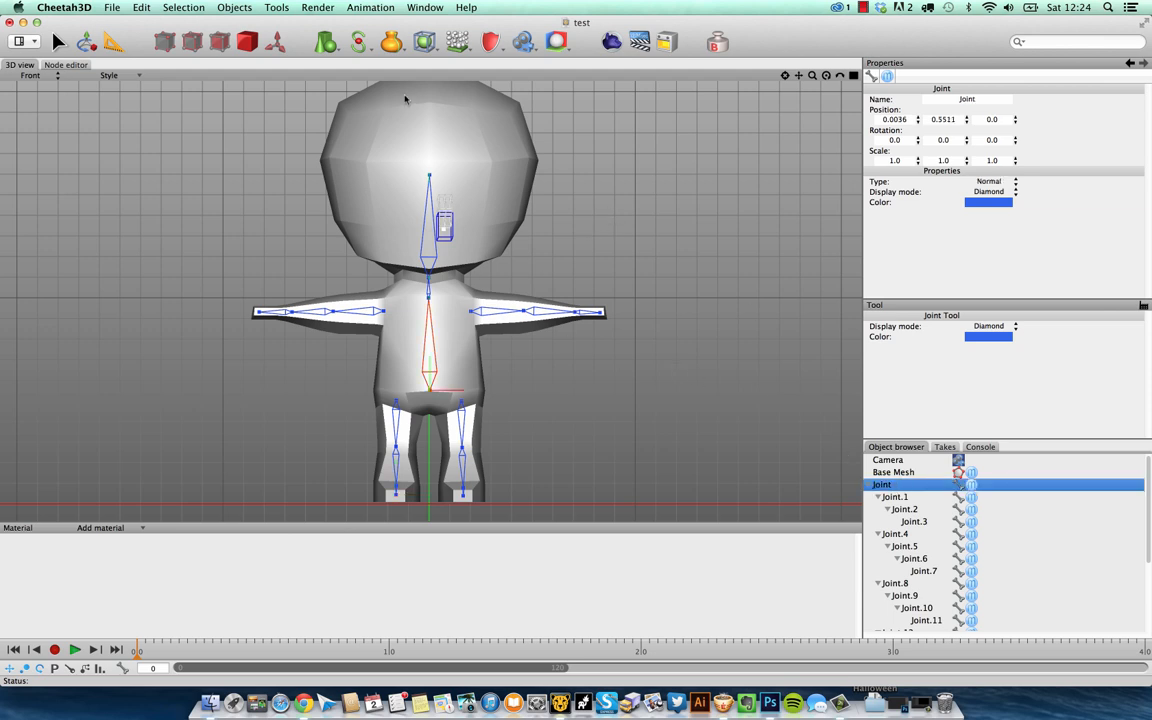
key("F1")
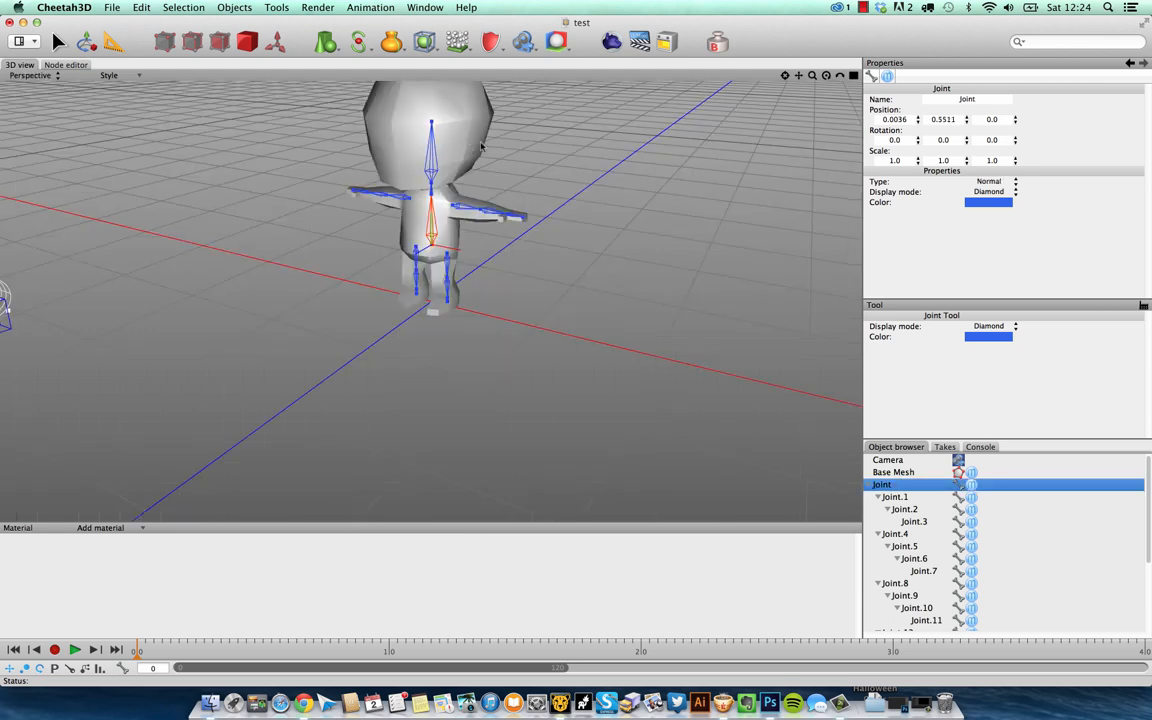
middle_click_drag(555, 162, 543, 255, "alt")
left_click_drag(543, 255, 529, 202, "alt")
scroll(493, 244, "up", 5)
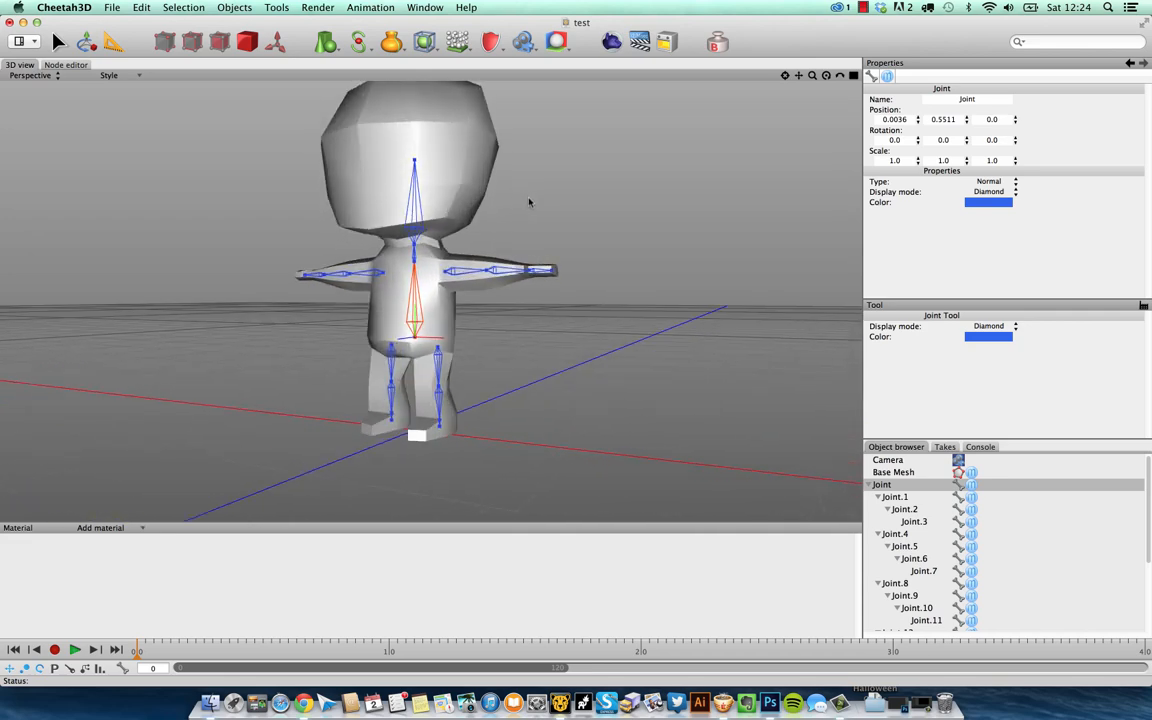
mouse_move(503, 292)
left_mouse_down("alt")
mouse_move(512, 278)
mouse_move(478, 293)
mouse_move(540, 306)
mouse_move(424, 298)
mouse_move(540, 305)
mouse_move(430, 300)
mouse_move(503, 308)
left_mouse_up("alt")
key("F2")
key("F3")
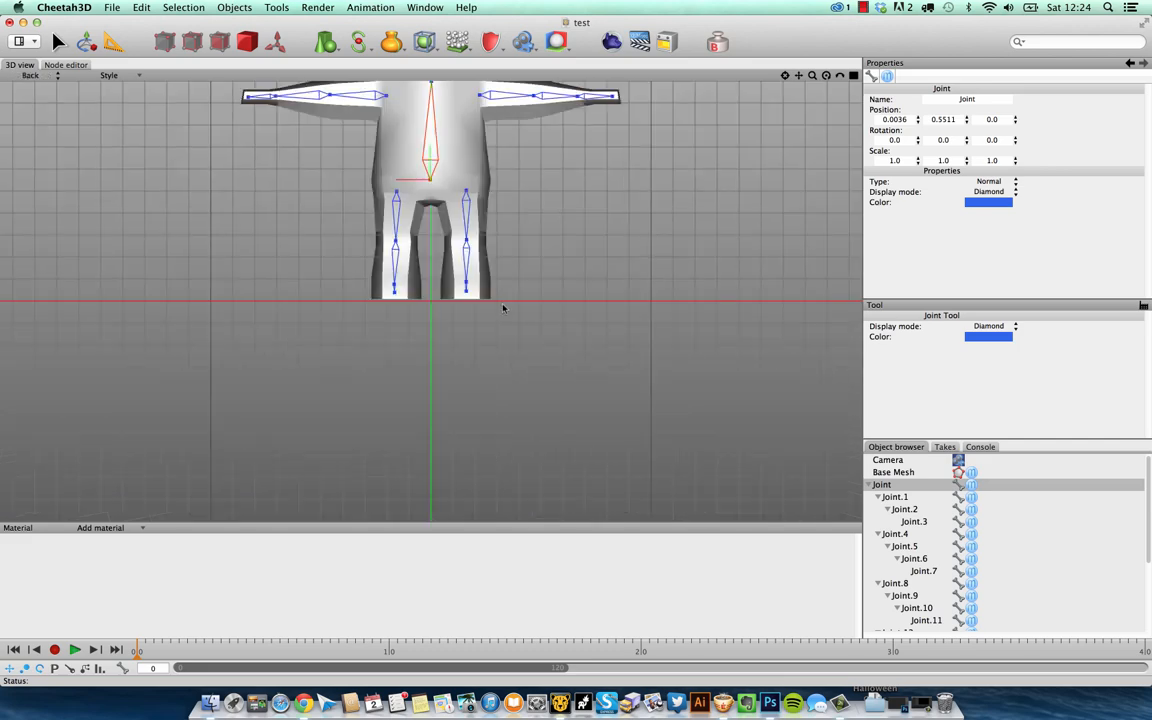
key("F4")
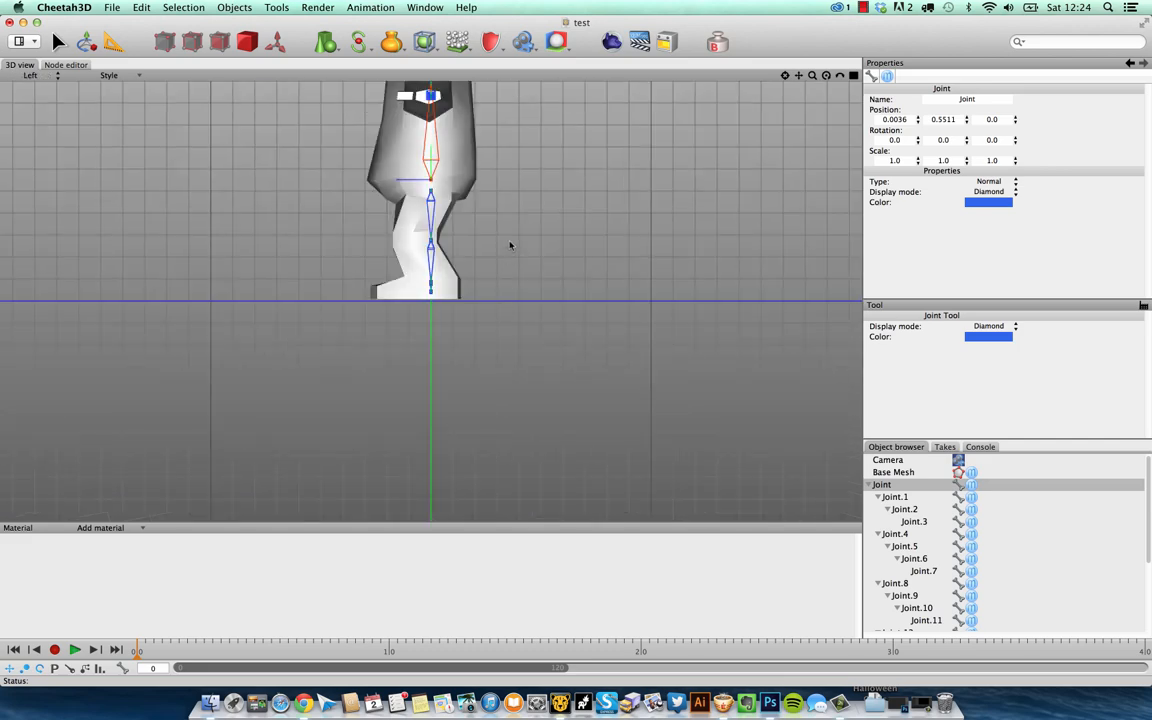
In the left view, move the positive X leg's knee joint forward to Z 0.0791 with the Transform tool
scroll(507, 326, "up", 5)
middle_click_drag(509, 325, 535, 272)
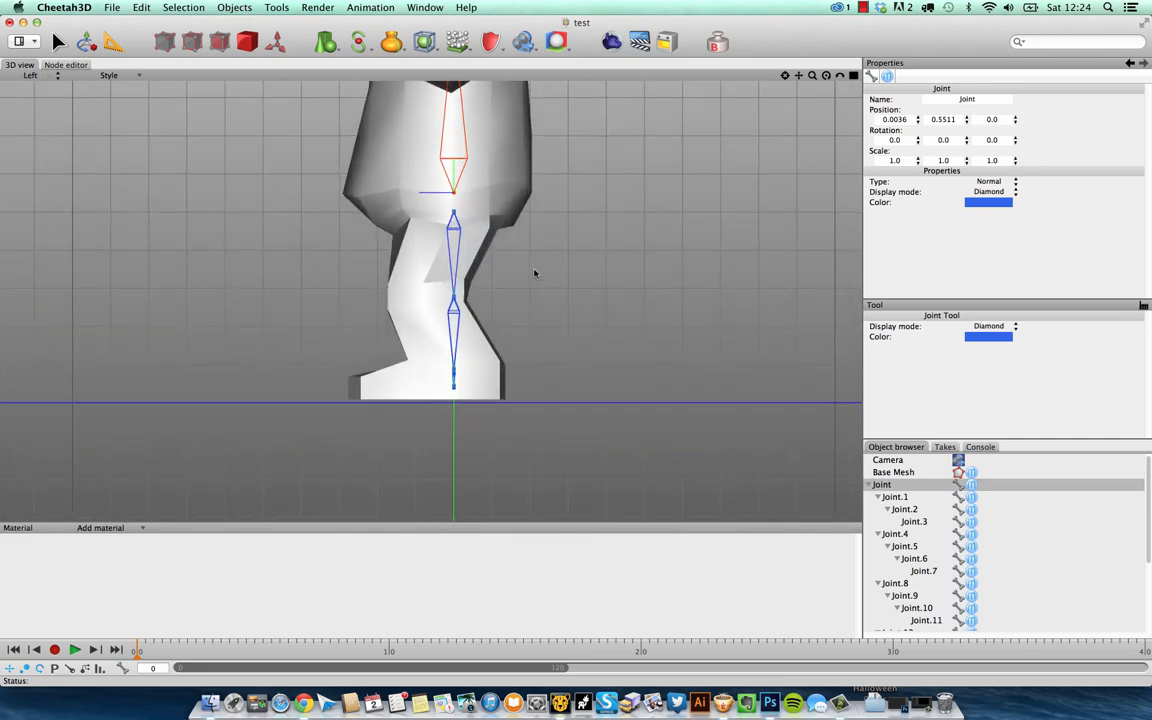
left_click(49, 76)
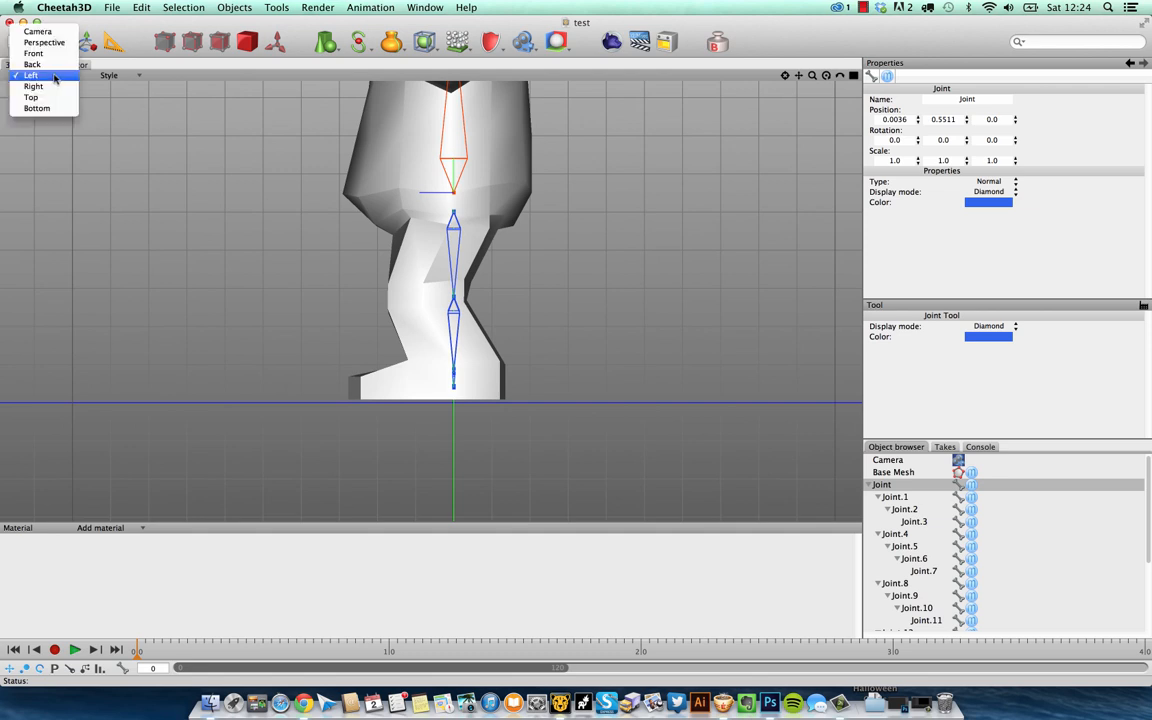
left_click(436, 120)
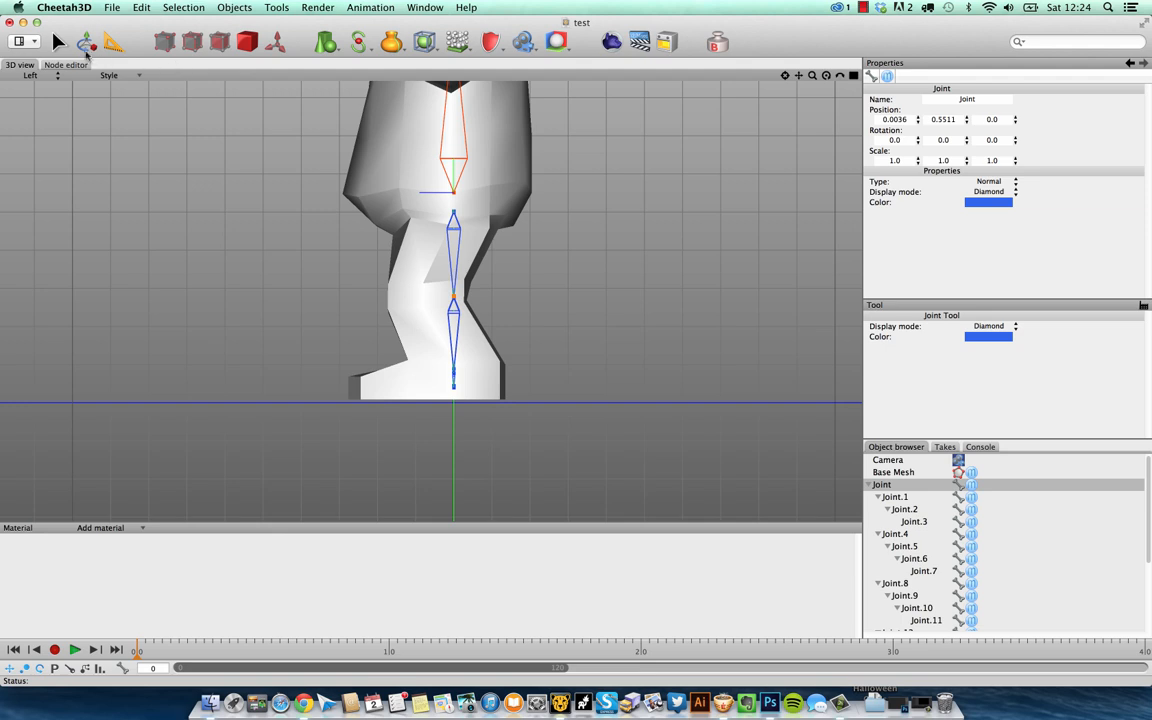
left_click(86, 43)
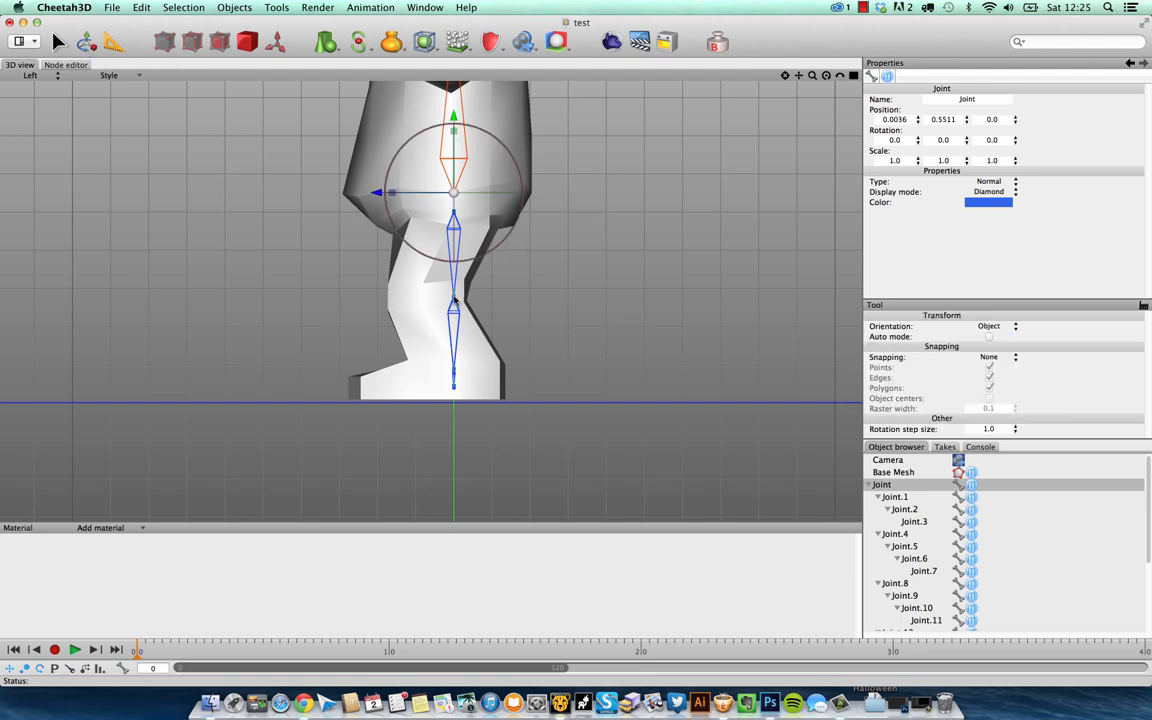
left_click(455, 298)
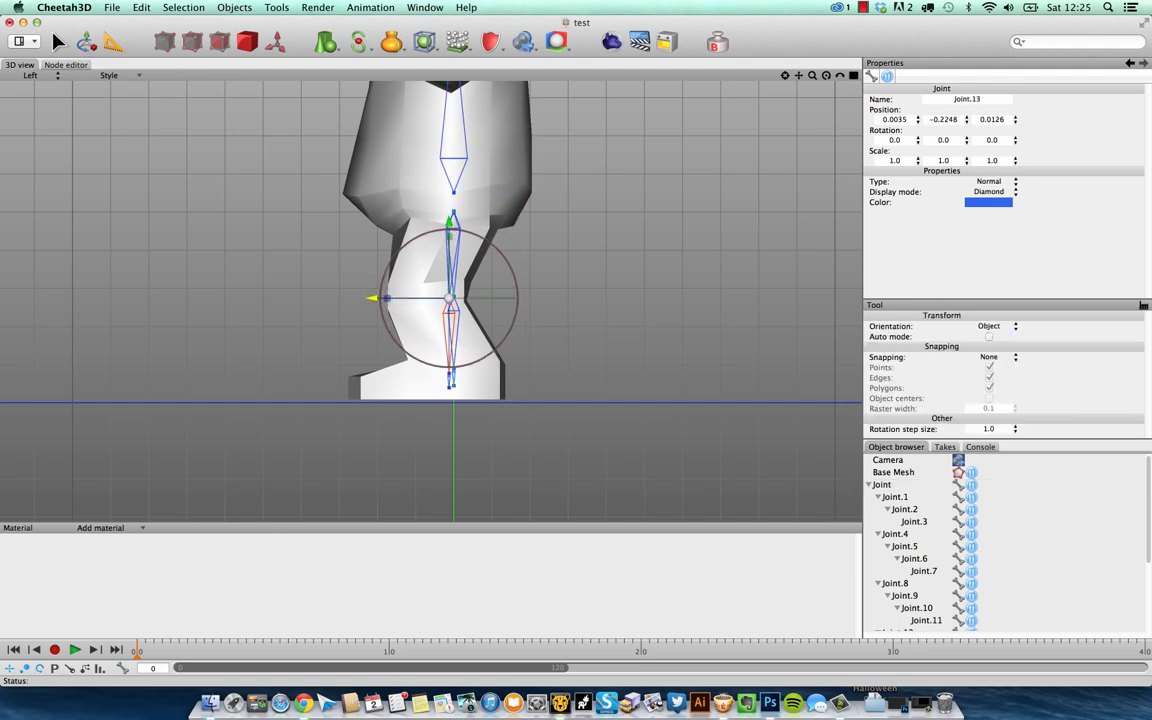
left_click_drag(372, 298, 347, 298)
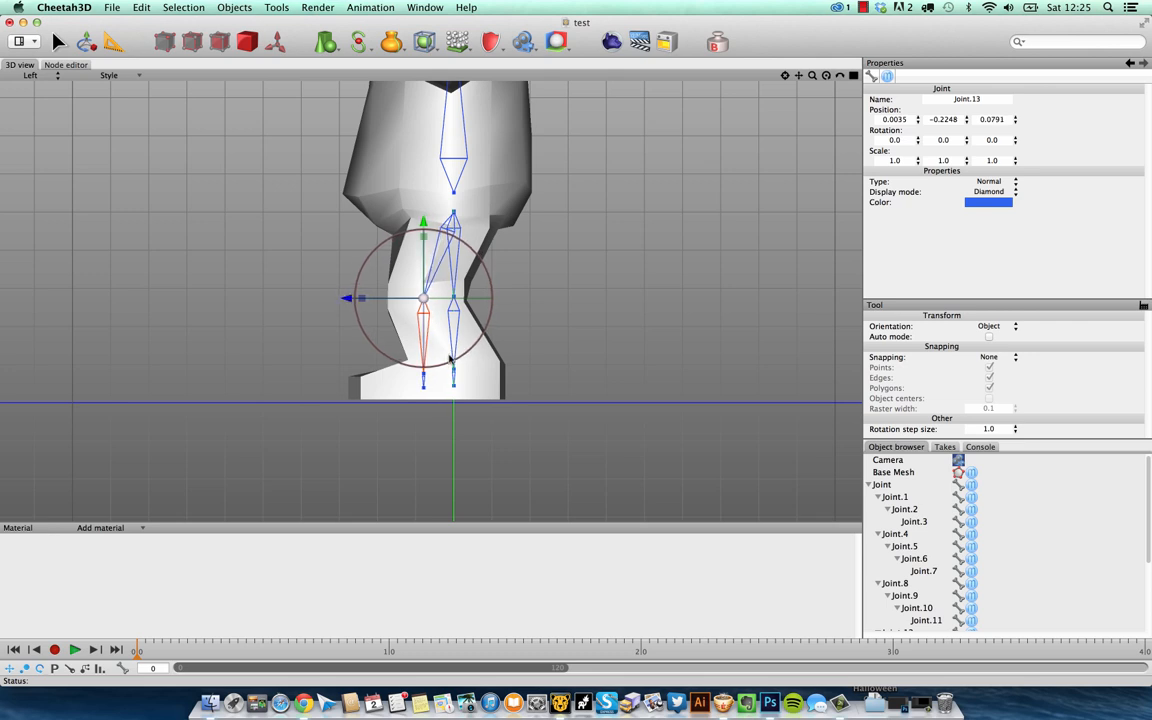
Move the same leg's ankle joint back to Z -0.1259 and its foot joint forward to Z 0.2158
left_click(423, 379)
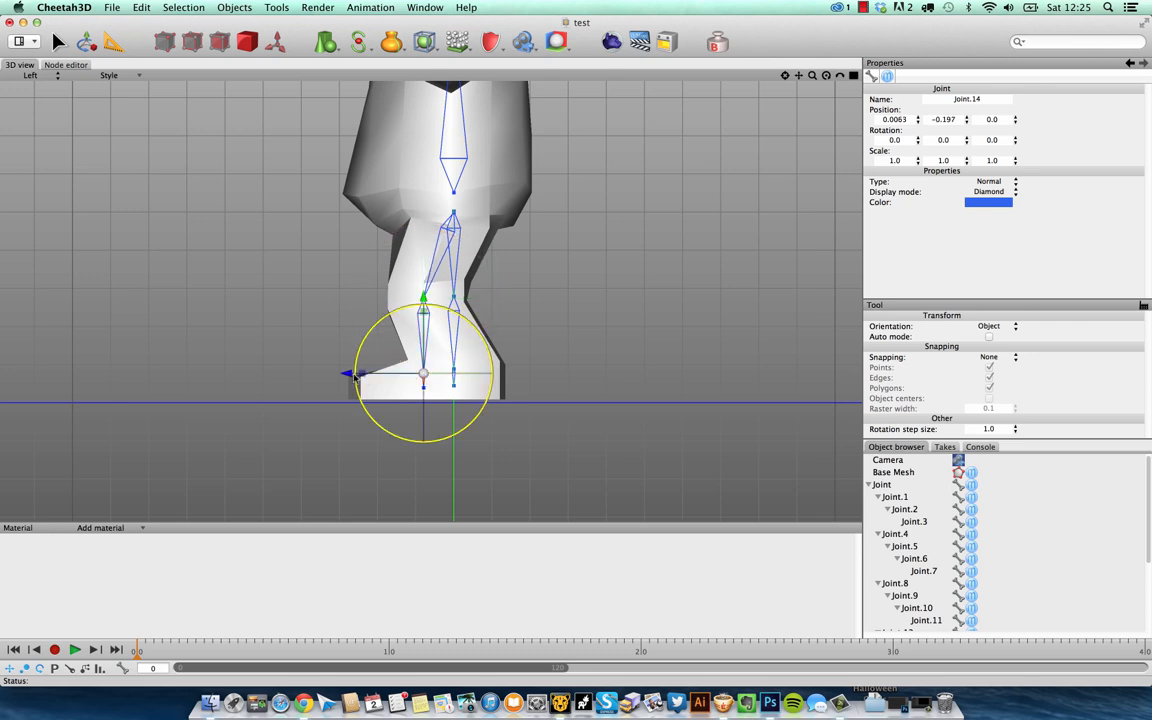
left_click_drag(355, 377, 479, 392)
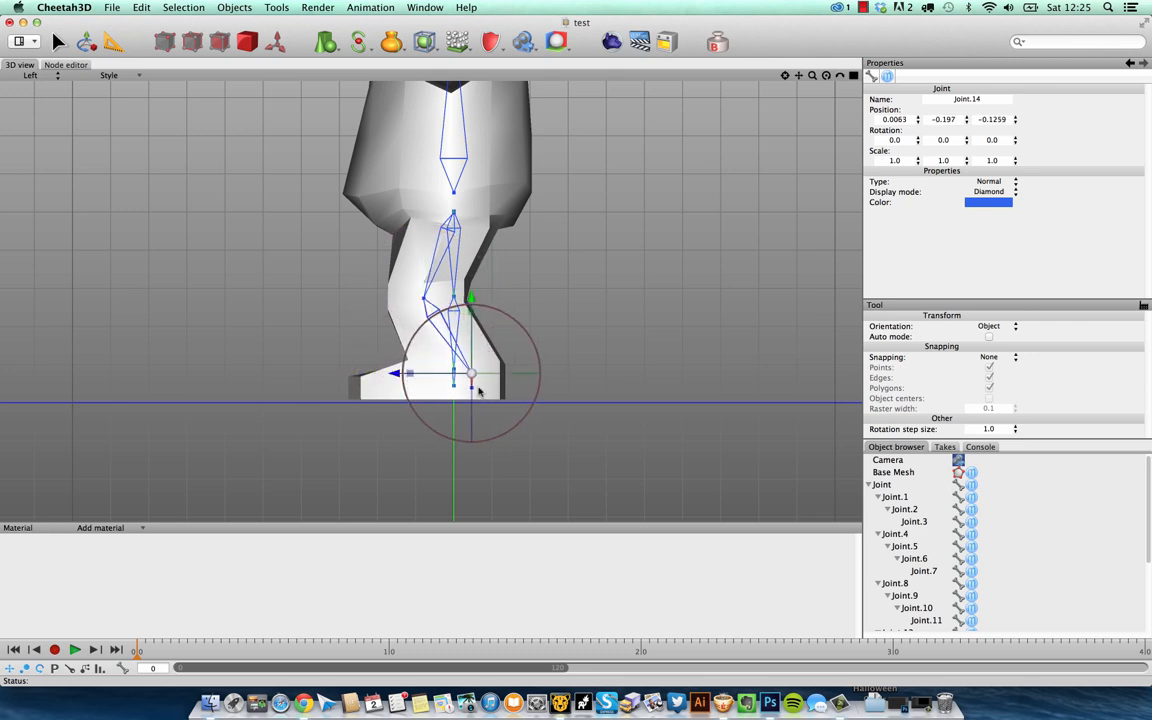
left_click(627, 395)
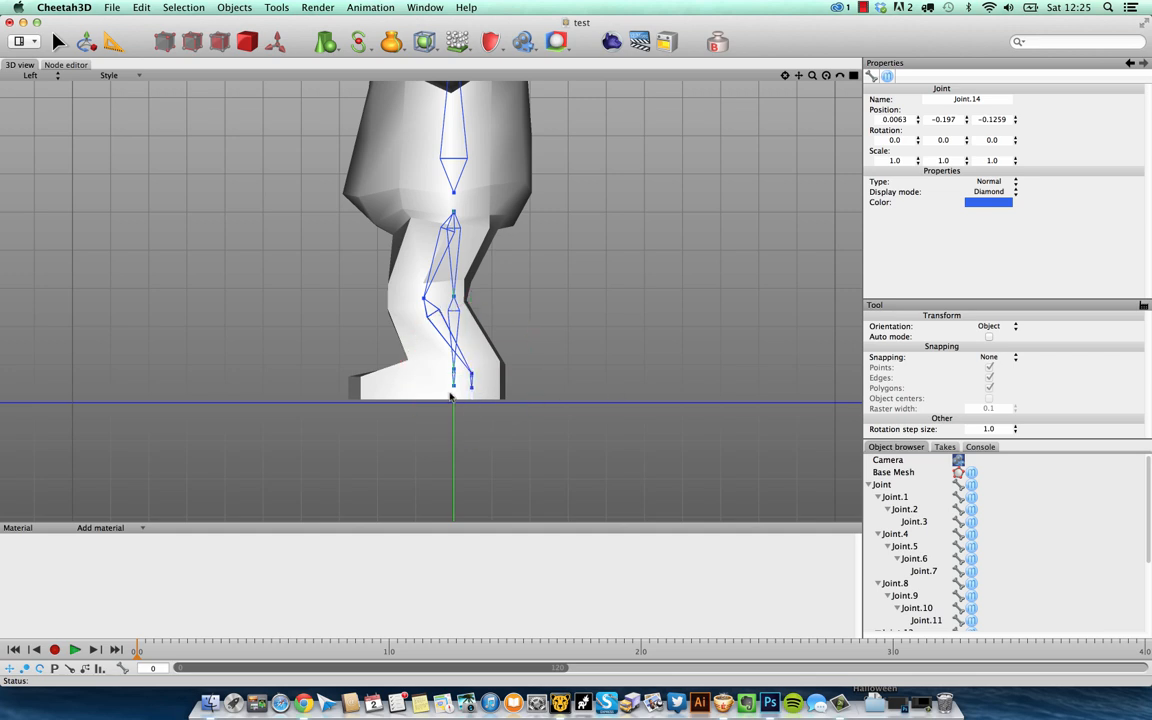
left_click(470, 385)
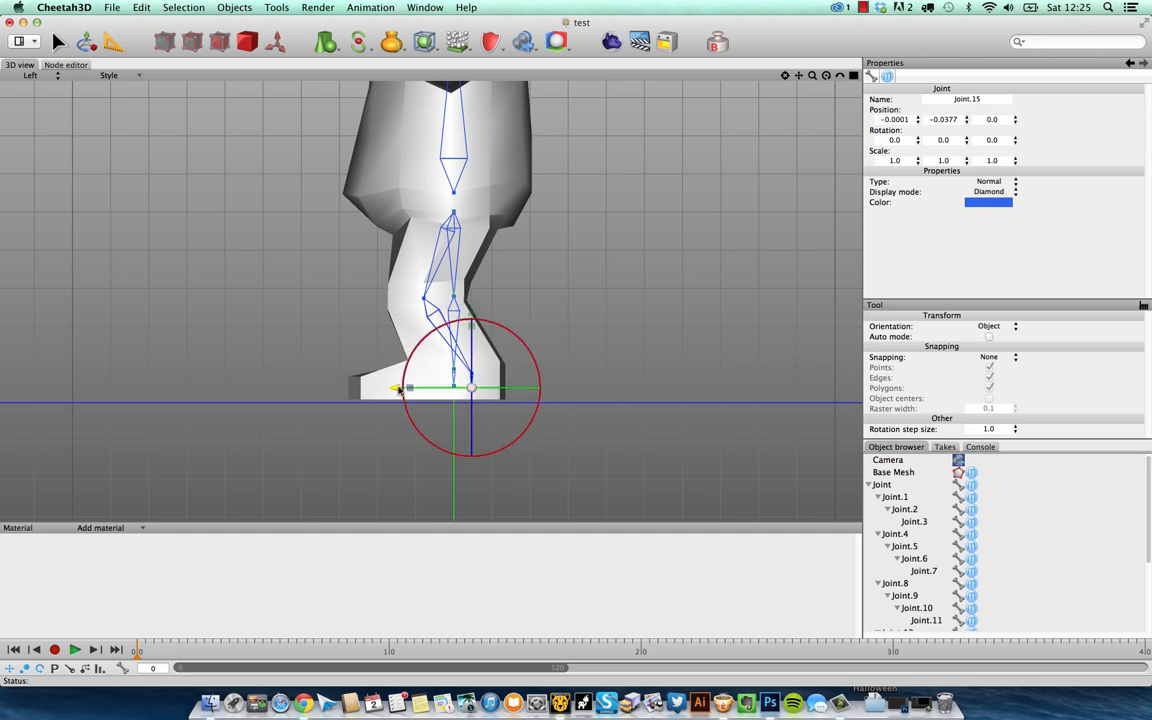
left_click_drag(399, 390, 318, 390)
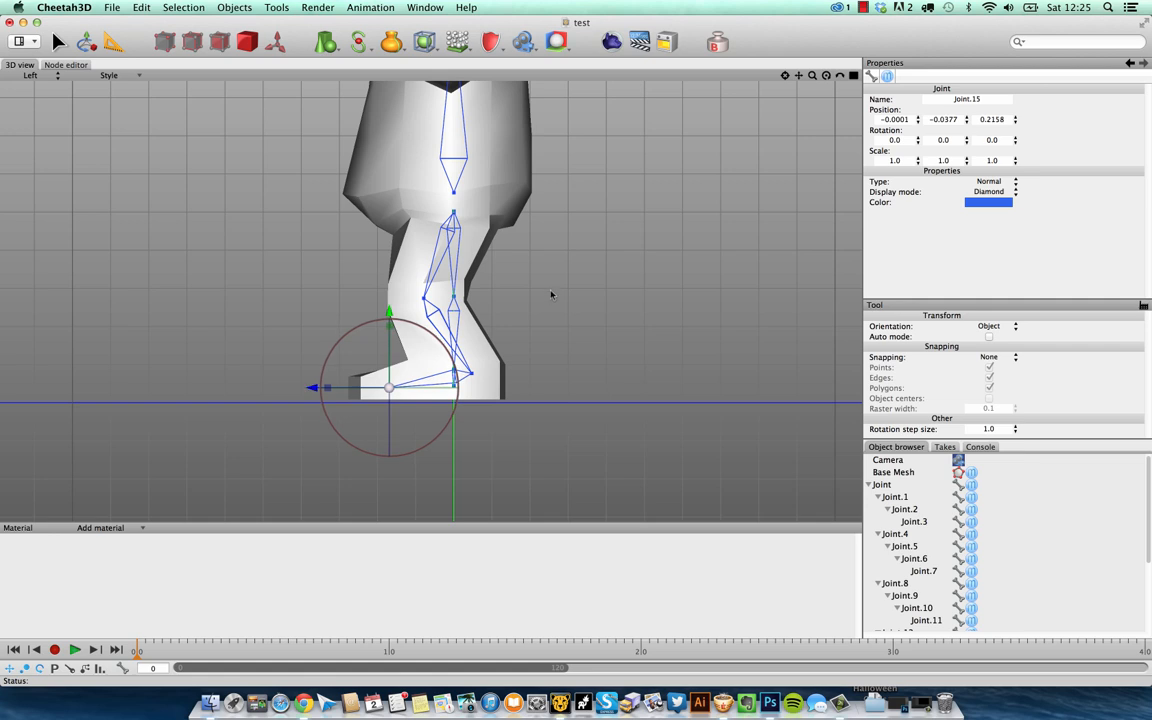
In the right view, move the opposite leg's knee joint forward to Z 0.0775
left_click(46, 77)
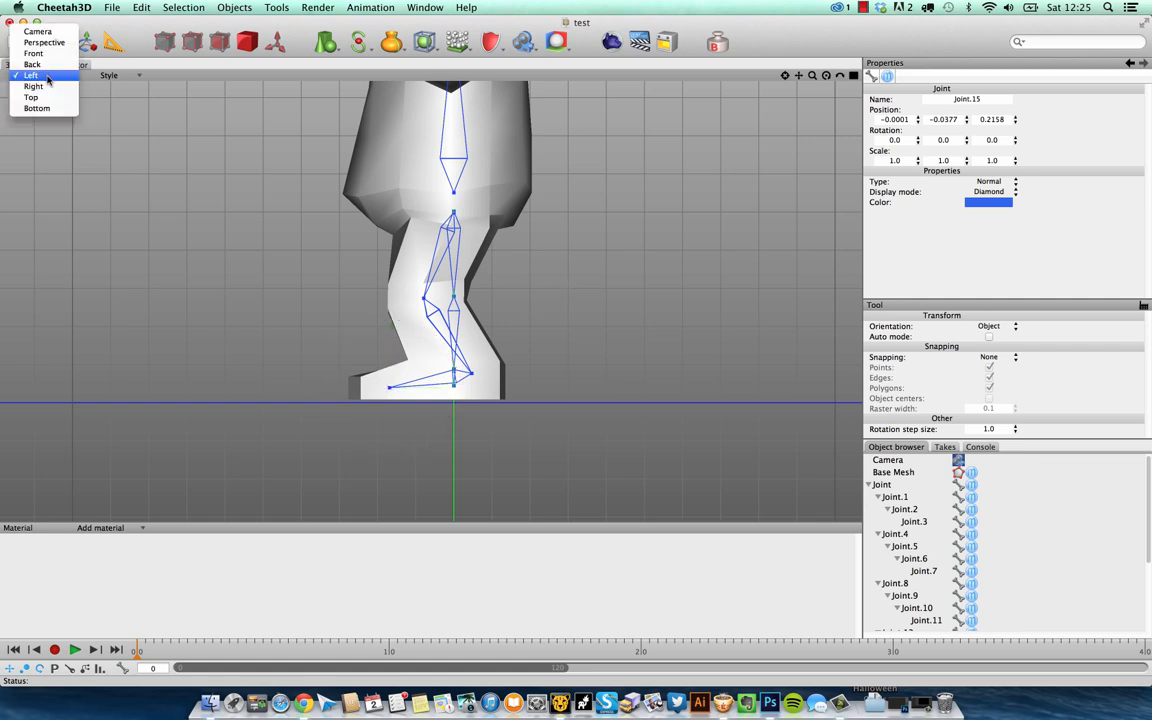
left_click(33, 86)
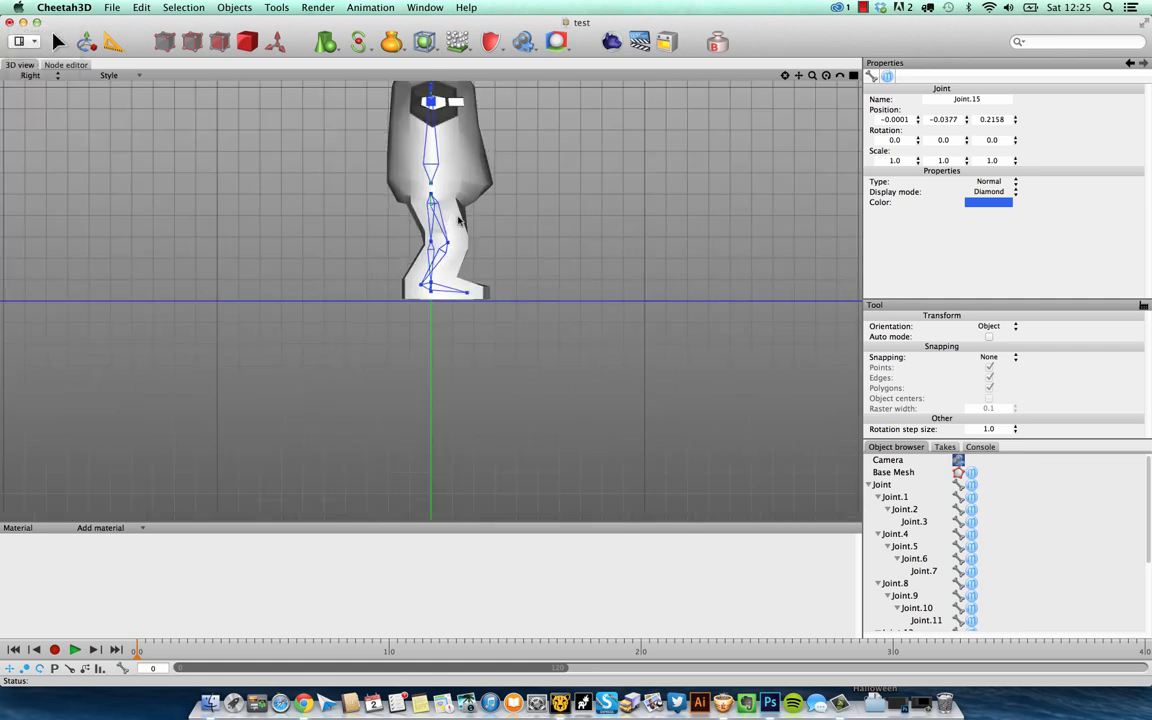
scroll(458, 218, "up", 5)
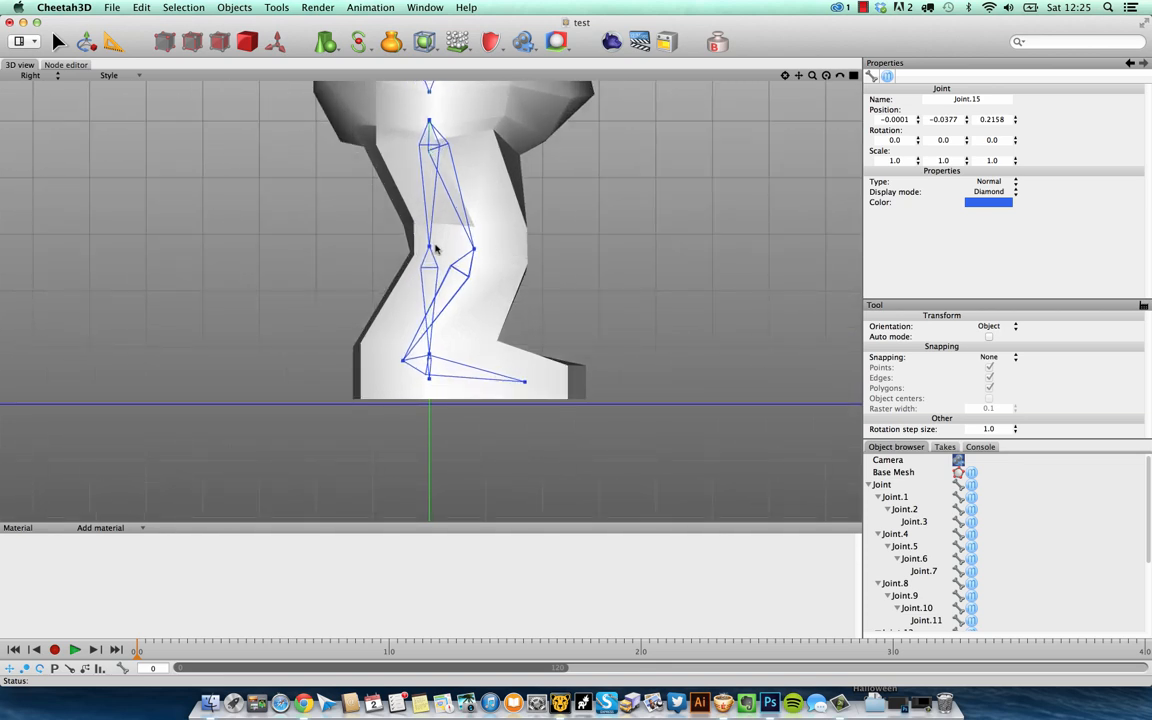
left_click(429, 249)
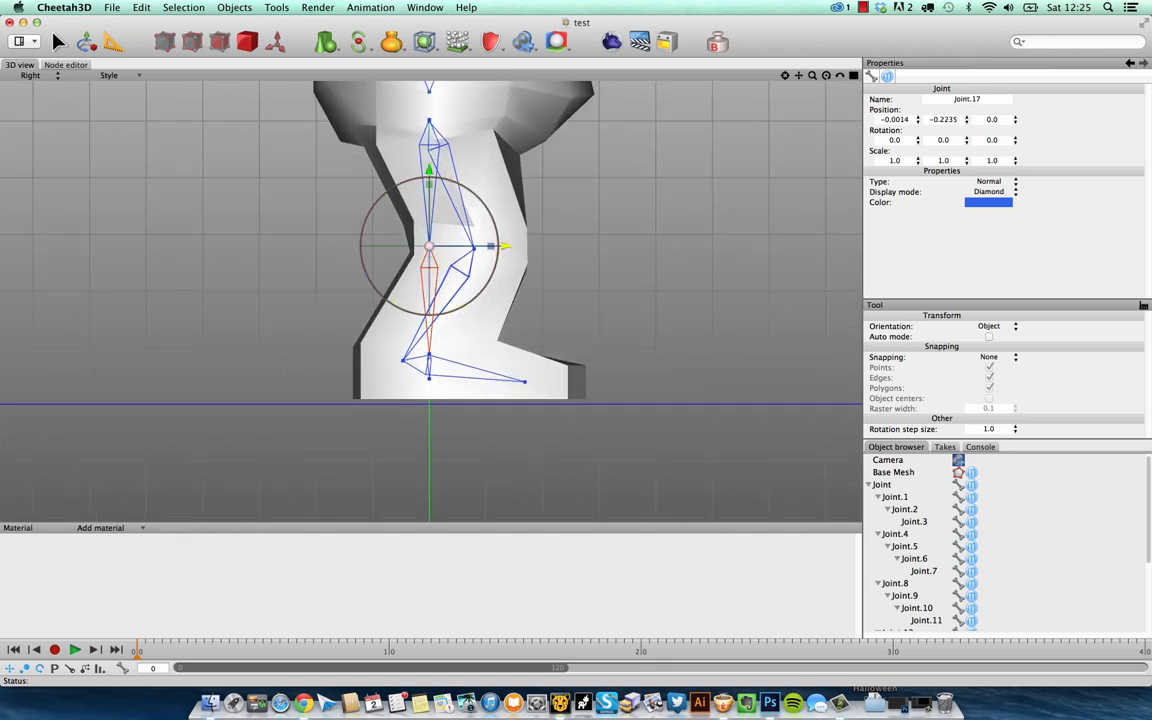
left_click_drag(429, 249, 473, 246)
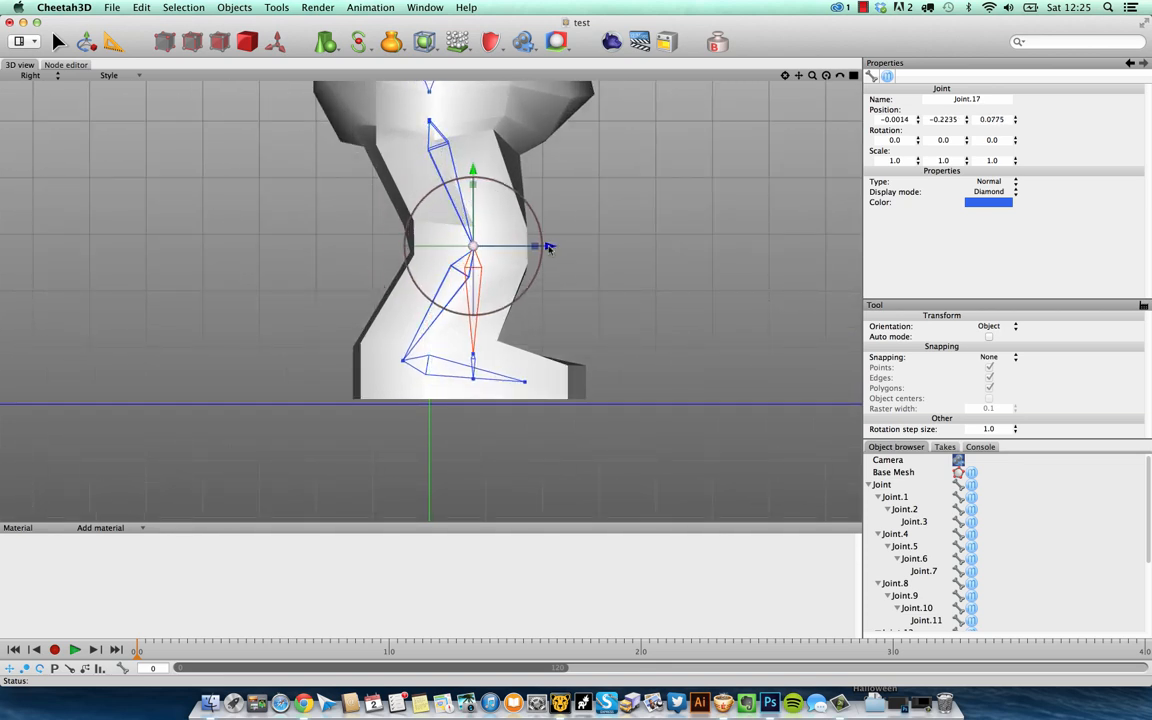
Move the opposite leg's ankle joint to Y -0.1998 and Z -0.1259, and its foot joint forward to Z 0.2216
left_click(475, 356)
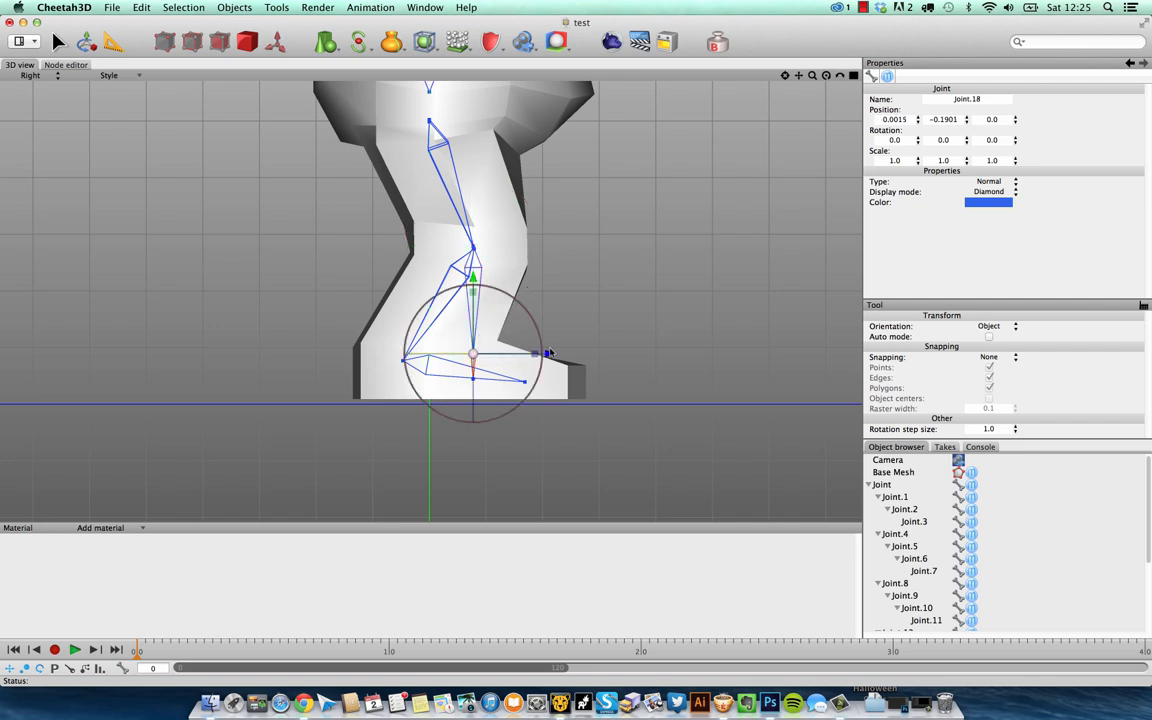
left_click_drag(548, 355, 476, 353)
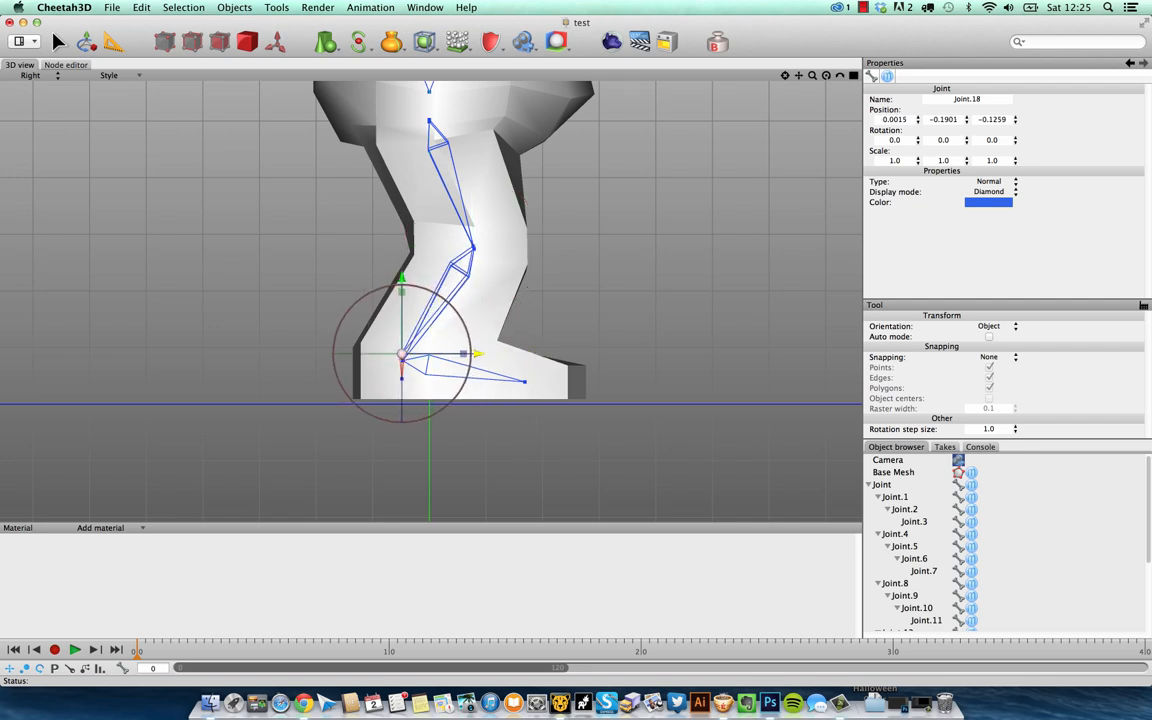
left_click_drag(401, 283, 404, 388)
left_click(404, 388)
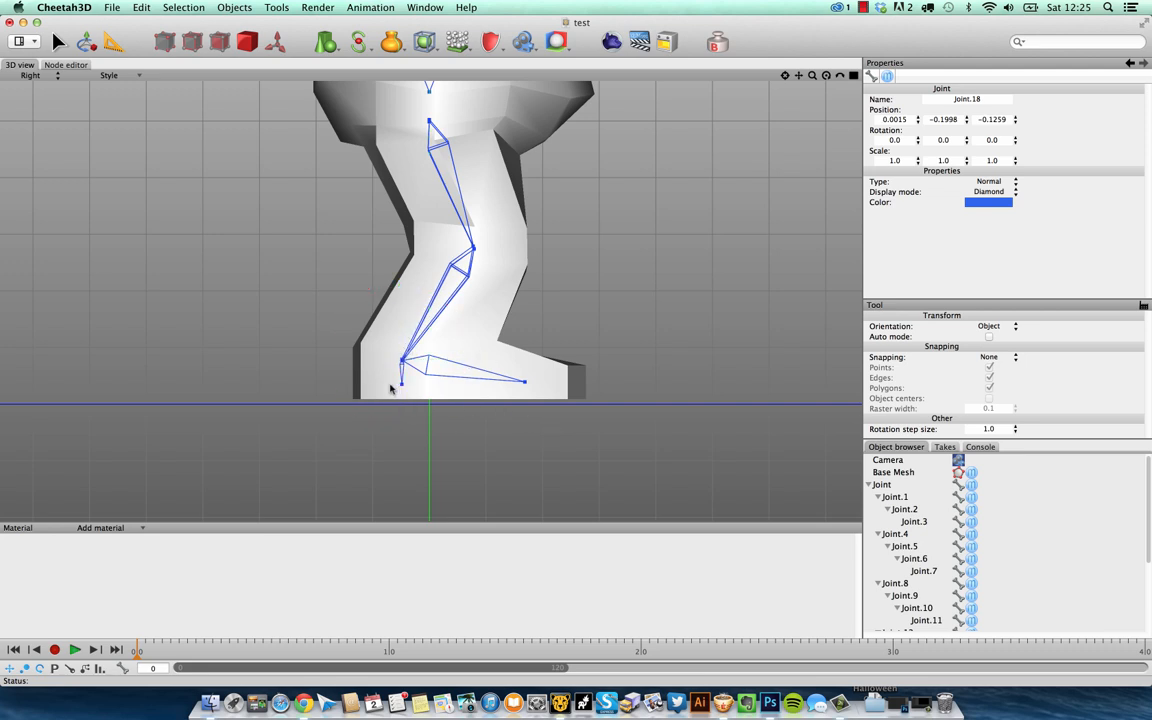
left_click_drag(475, 384, 602, 385)
Collapse the head, arm and leg chains under the root joint in the object hierarchy
key("1")
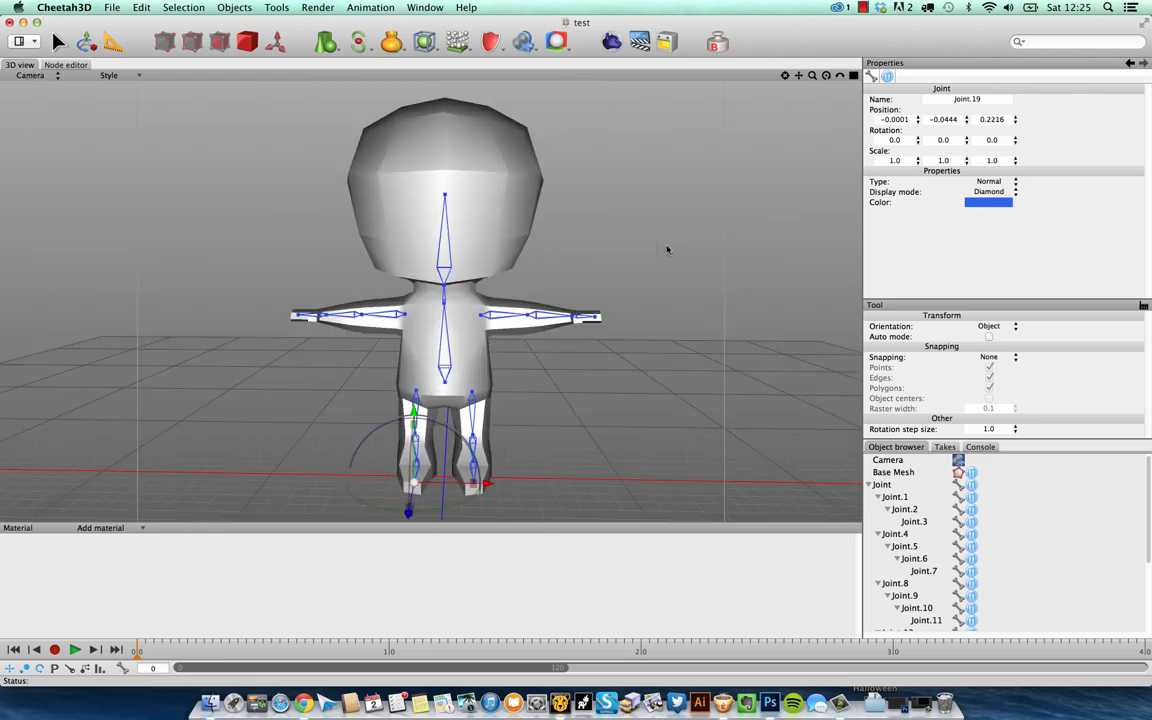
left_click_drag(684, 259, 592, 312, "alt")
left_click(883, 485)
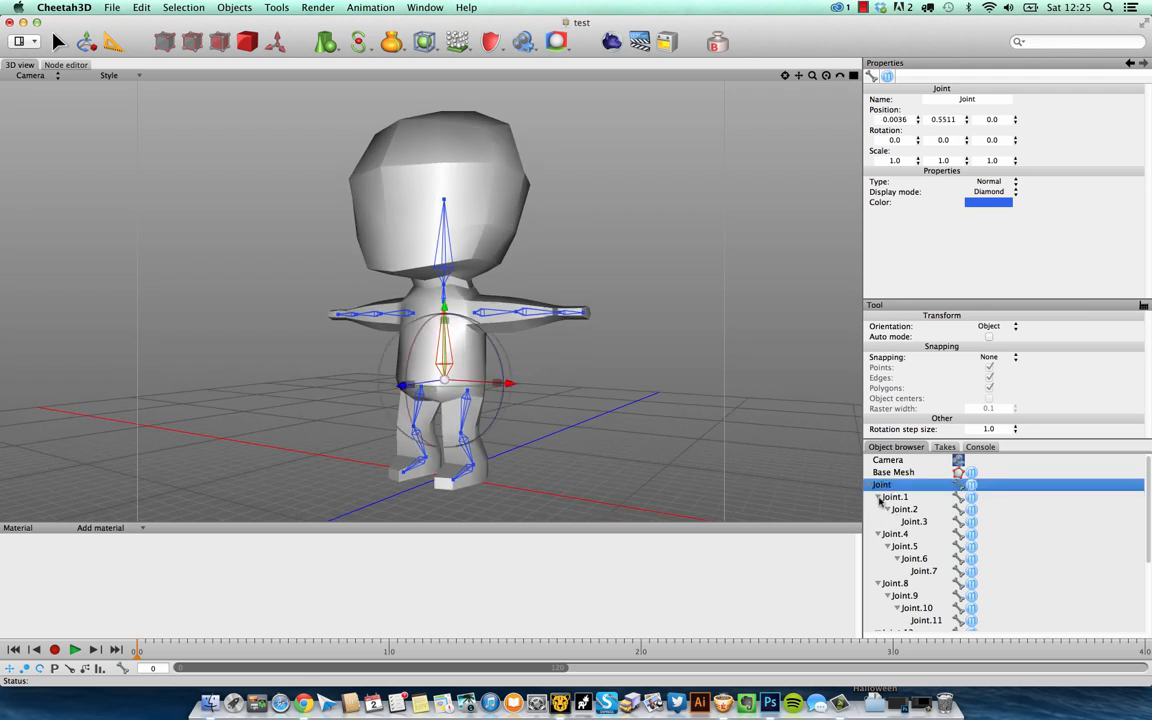
left_click(878, 497)
left_click(878, 509)
left_click(878, 522)
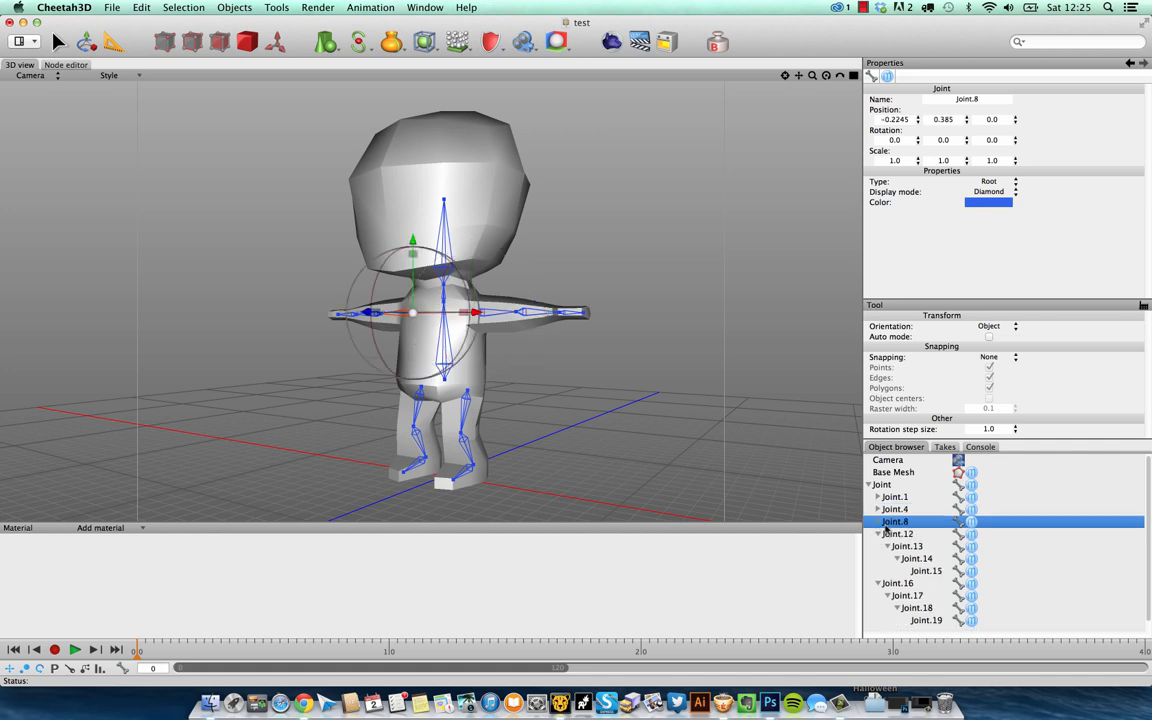
left_click(879, 534)
left_click(878, 546)
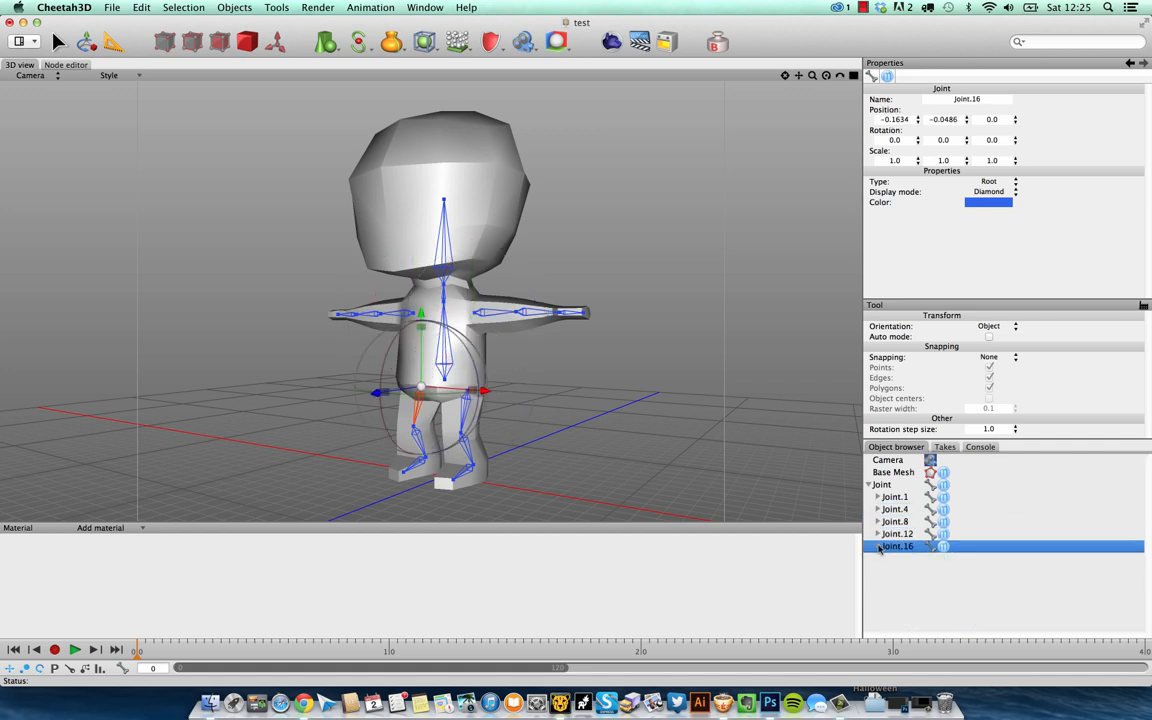
Examine where the root joint and its child chest joint sit in the skeleton in the camera view
left_click(897, 498)
left_click(884, 485)
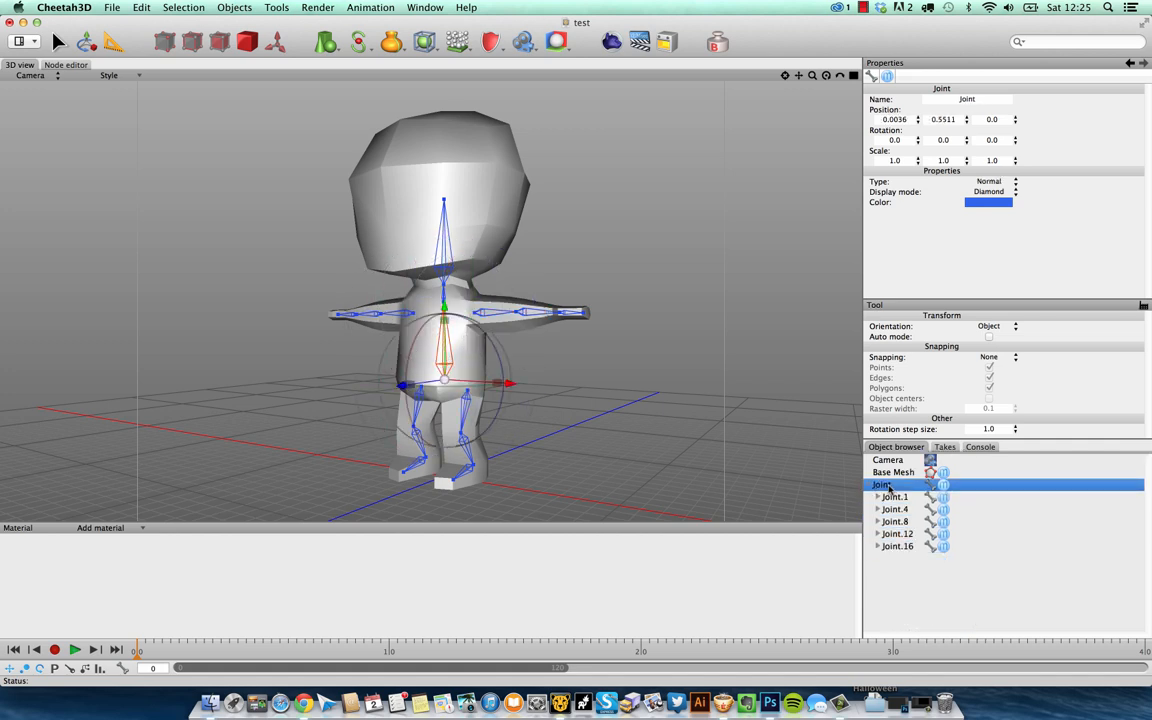
left_click(891, 498)
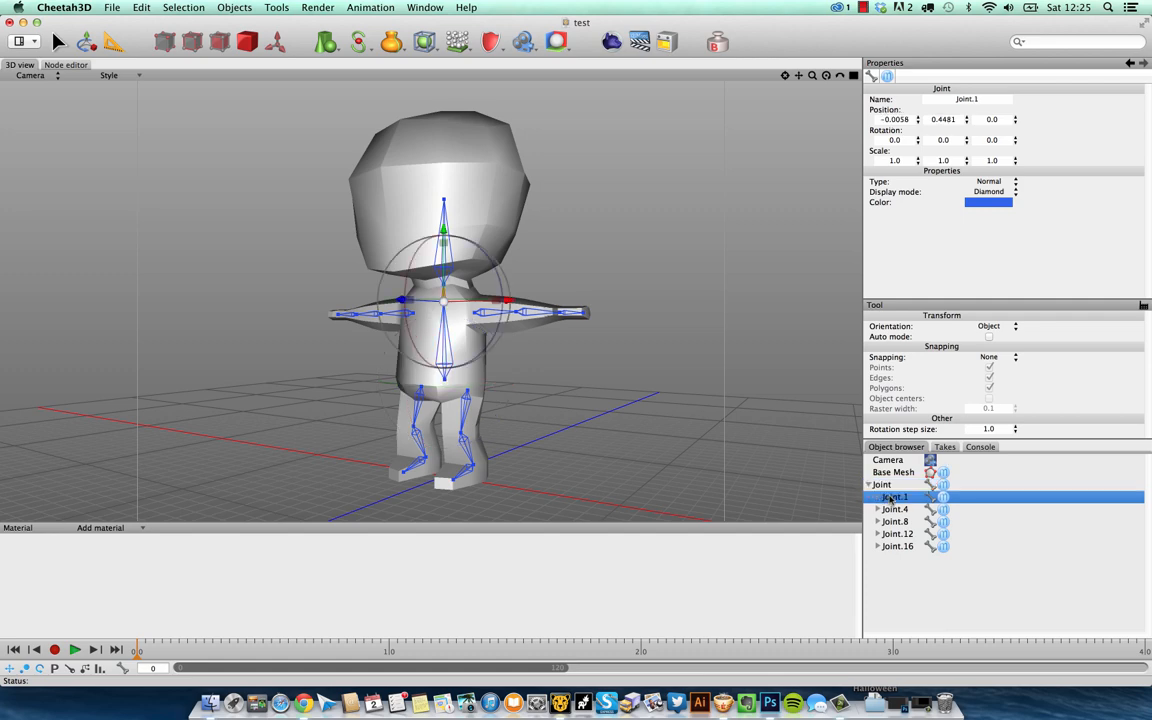
scroll(558, 375, "up", 5)
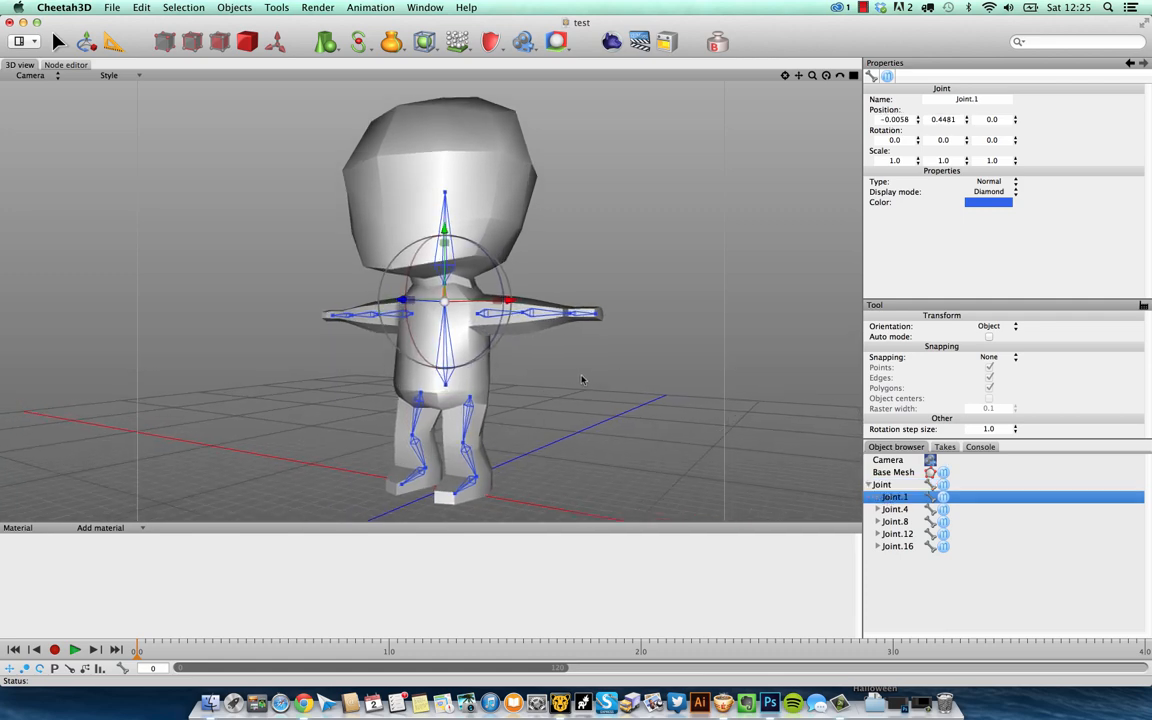
scroll(582, 376, "up", 1)
middle_click_drag(578, 368, 584, 319, "alt")
left_click_drag(584, 319, 590, 338, "alt")
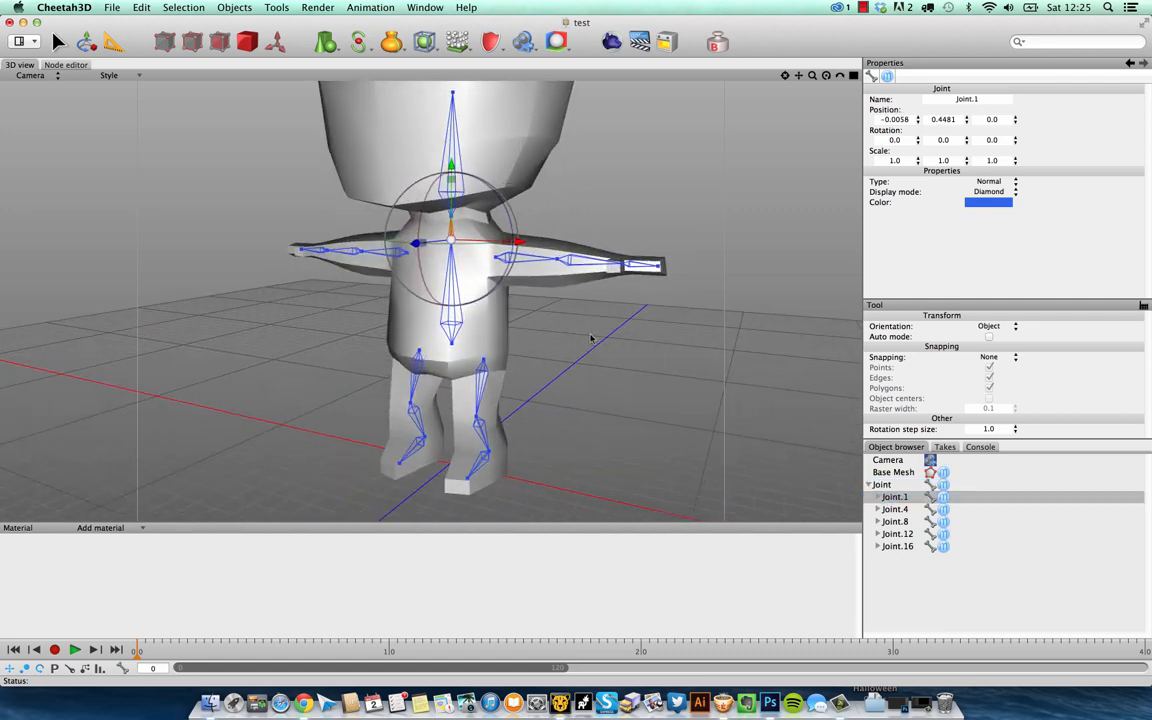
Rename the first arm chain's top joint, Joint.4, as Left Arm in the object hierarchy
left_click(891, 509)
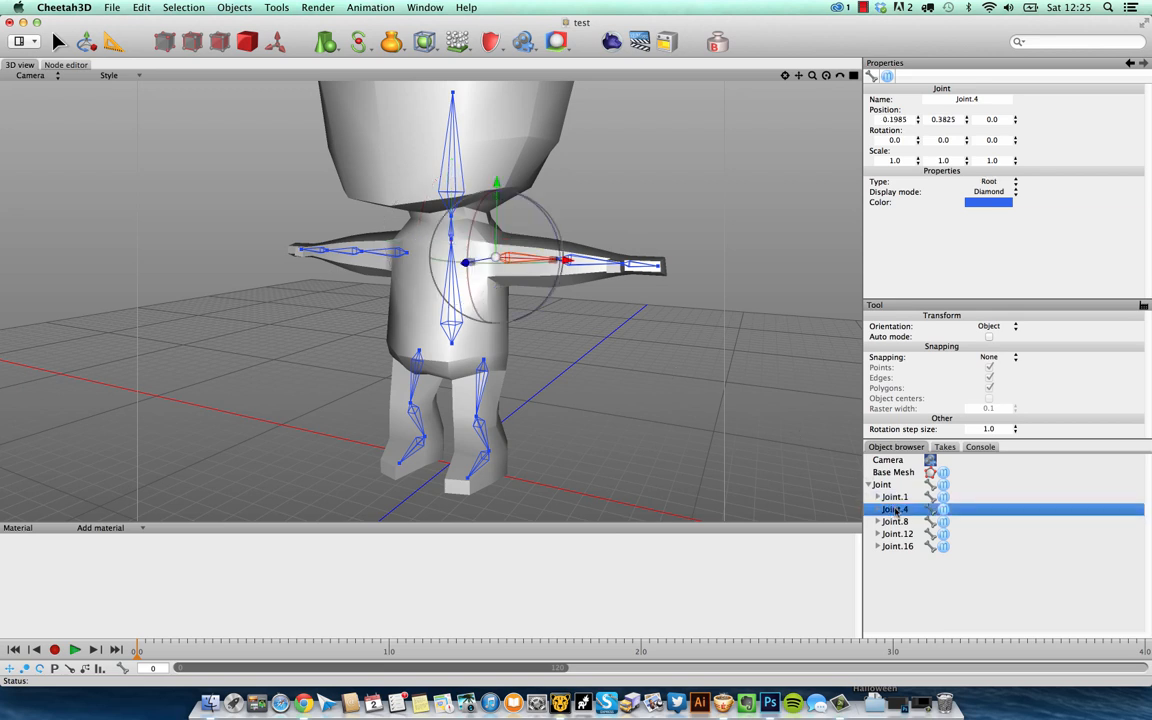
left_click(895, 510)
type("Ar")
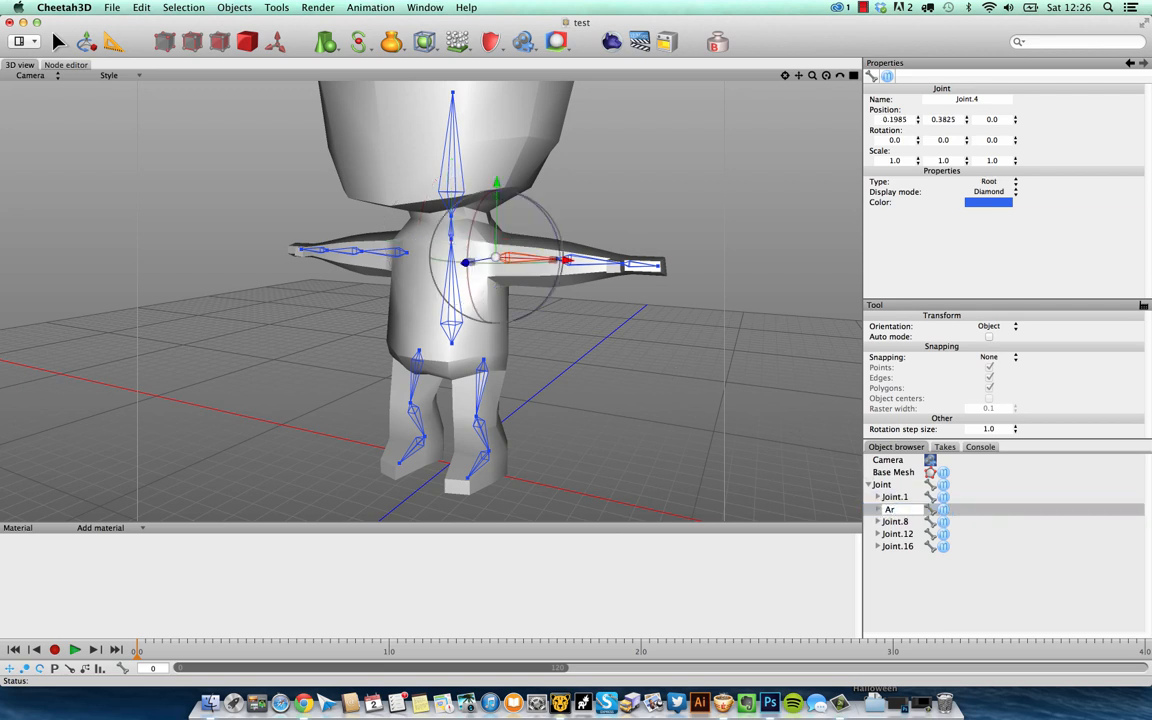
type("Left Arm")
key("Return")
Rename the opposite arm chain's top joint, Joint.8, as Right Arm
left_click(897, 523)
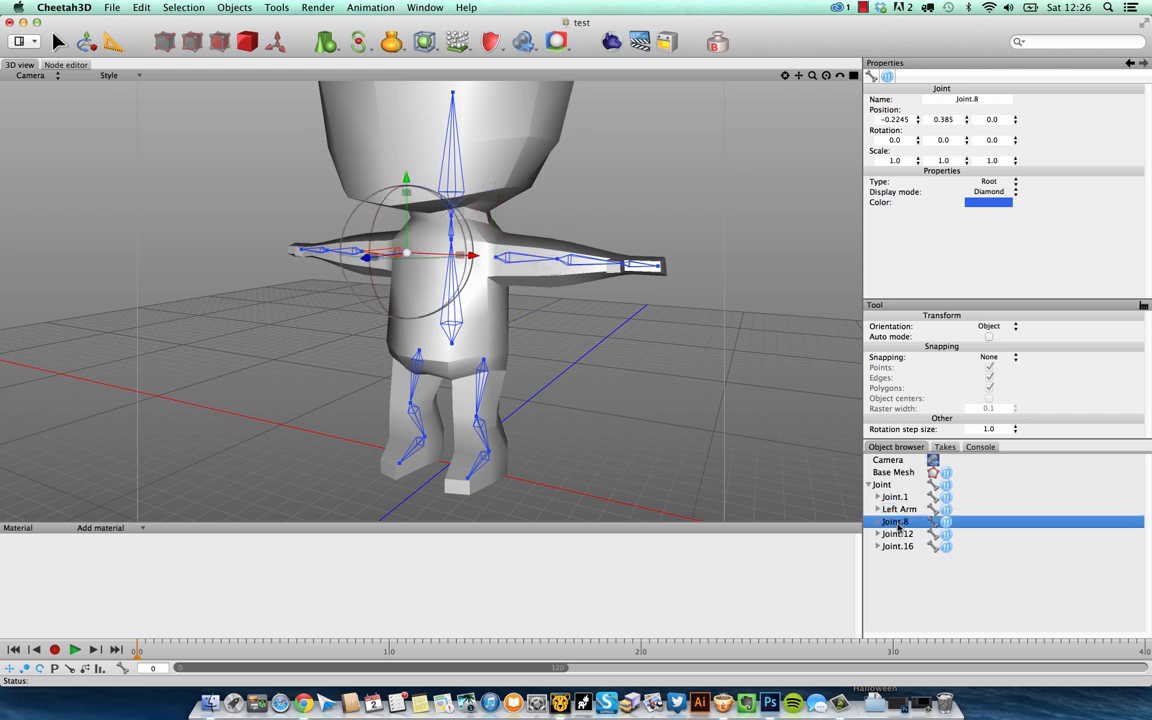
left_click(893, 522)
type("Ri")
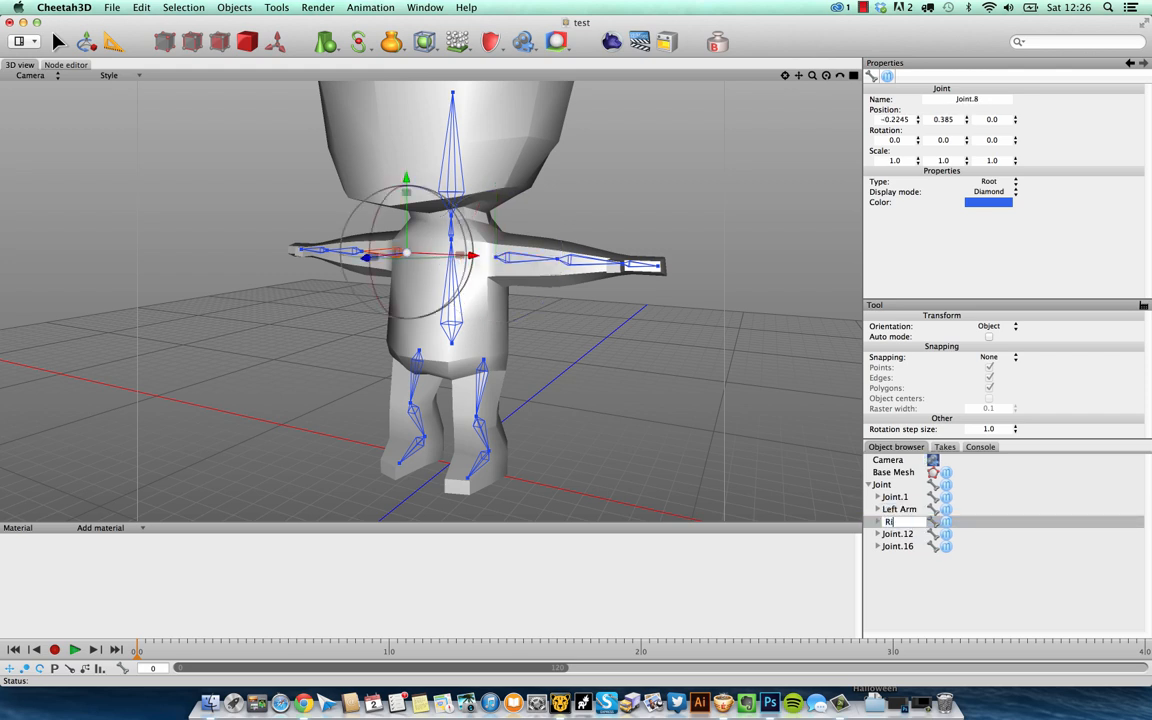
type("ght ARm")
key("BackSpace")
key("BackSpace")
type("rm")
key("Return")
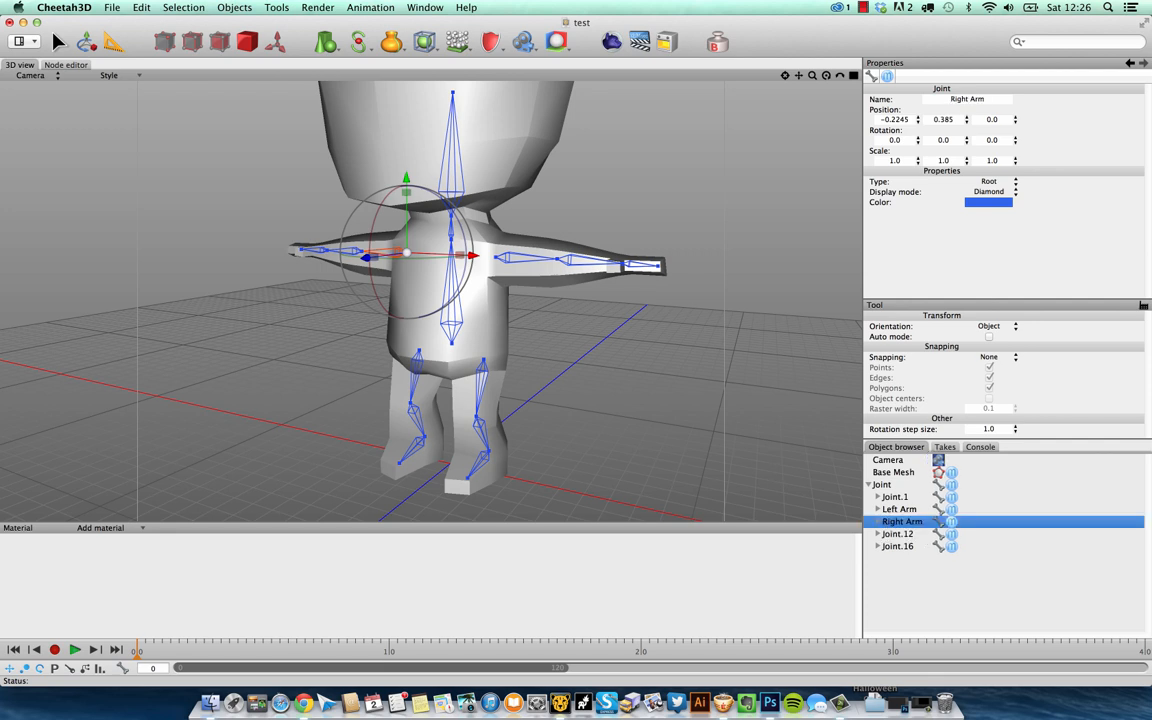
Rename the first leg chain's top joint, Joint.12, as Left Leg
left_click(892, 534)
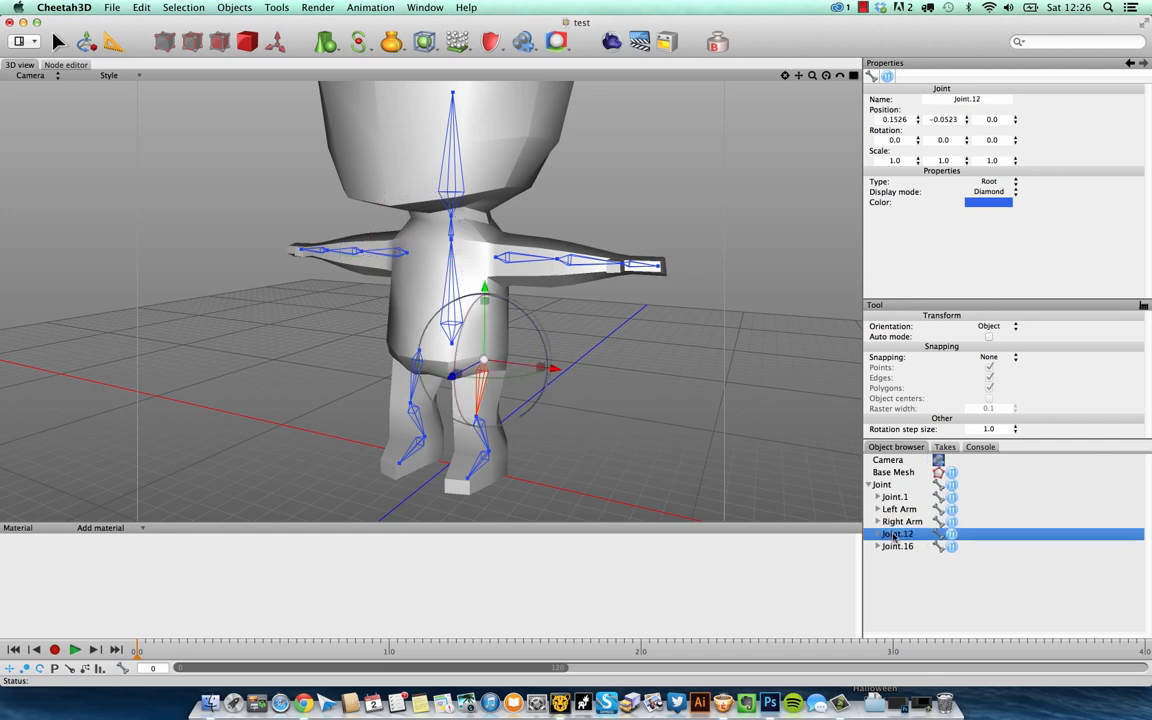
double_click(893, 534)
type("Left Le")
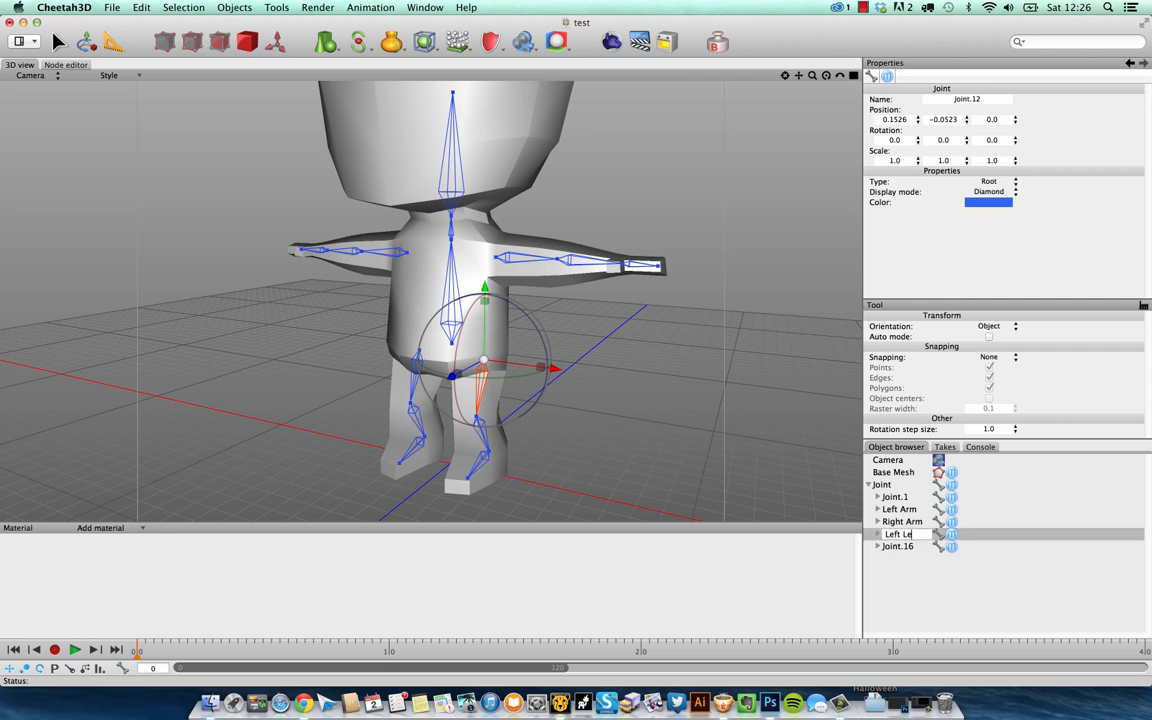
type("g")
key("Return")
Rename the opposite leg chain's top joint, Joint.16, as Right Leg
double_click(895, 546)
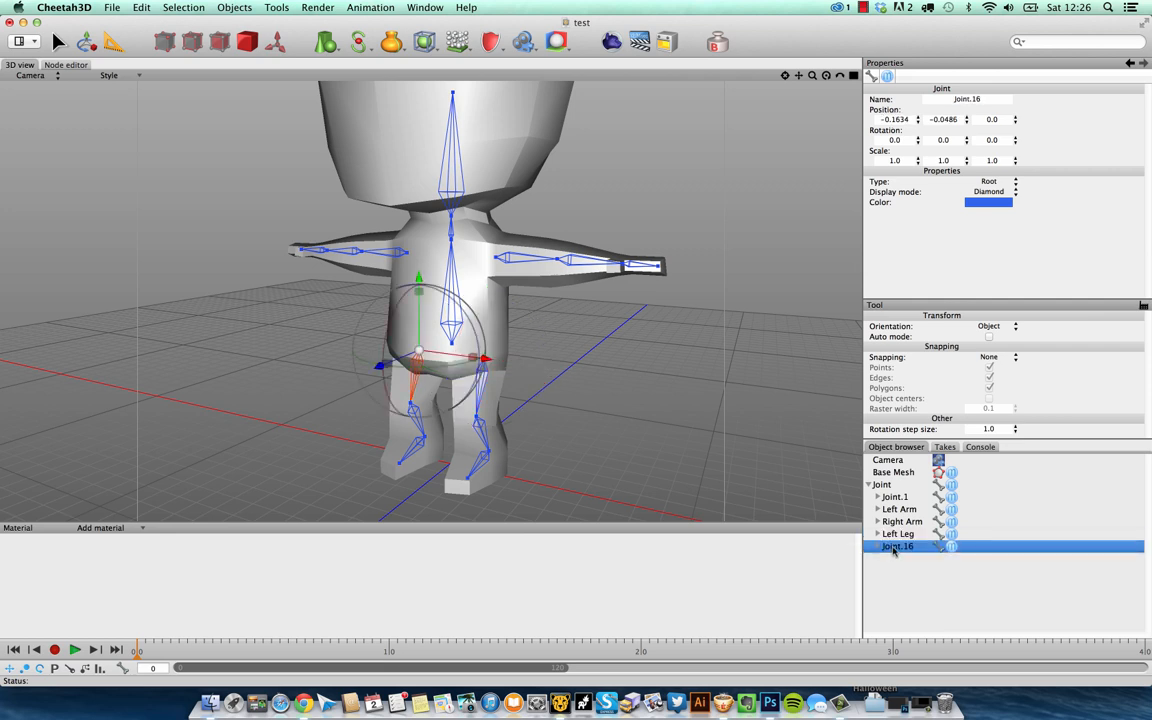
type("Right L")
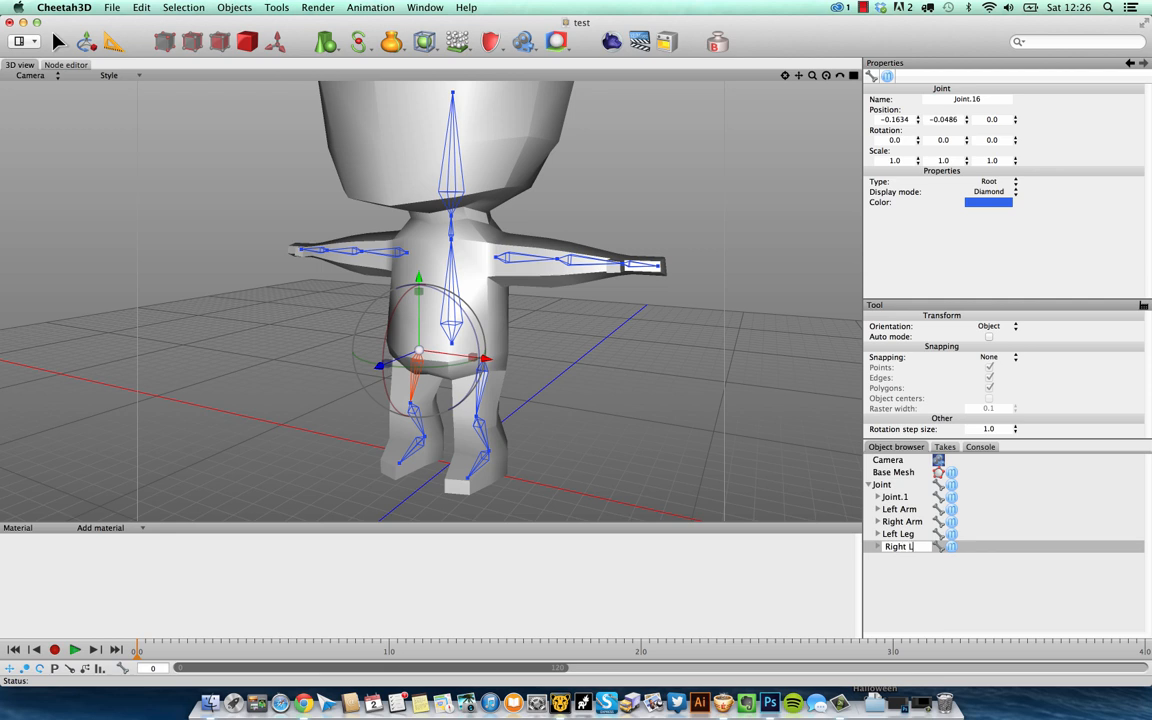
type("eg")
key("Return")
Rename the root joint of the skeleton as Torso
left_click(903, 497)
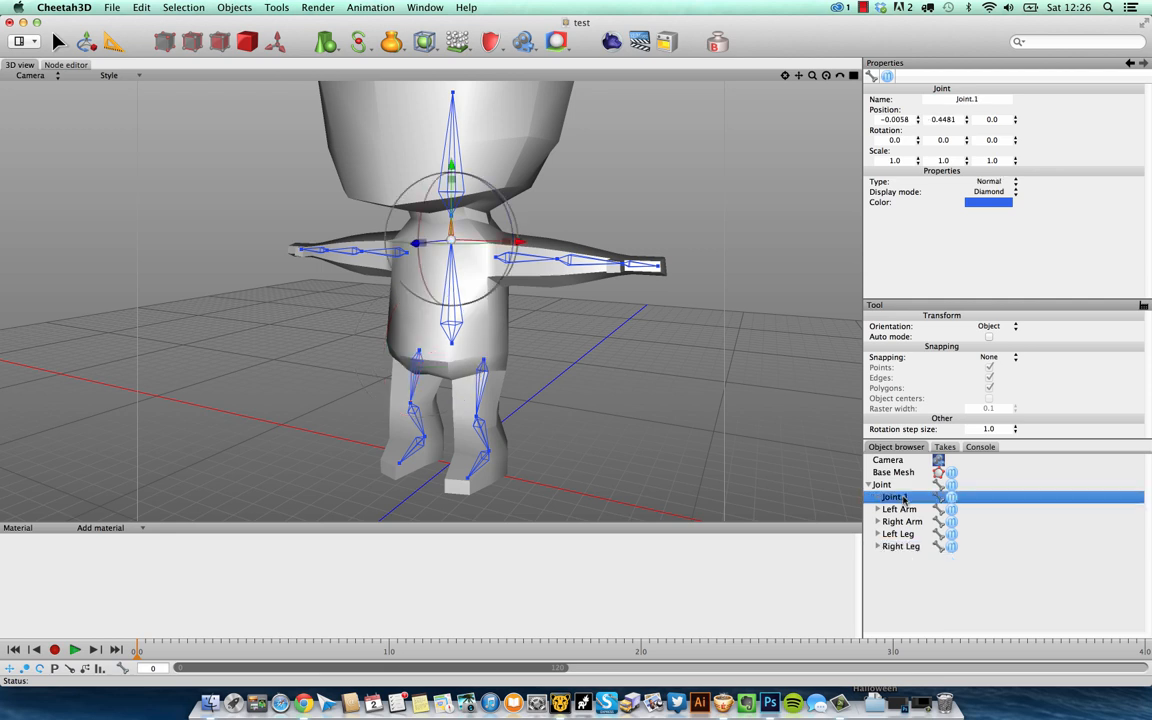
left_click(882, 485)
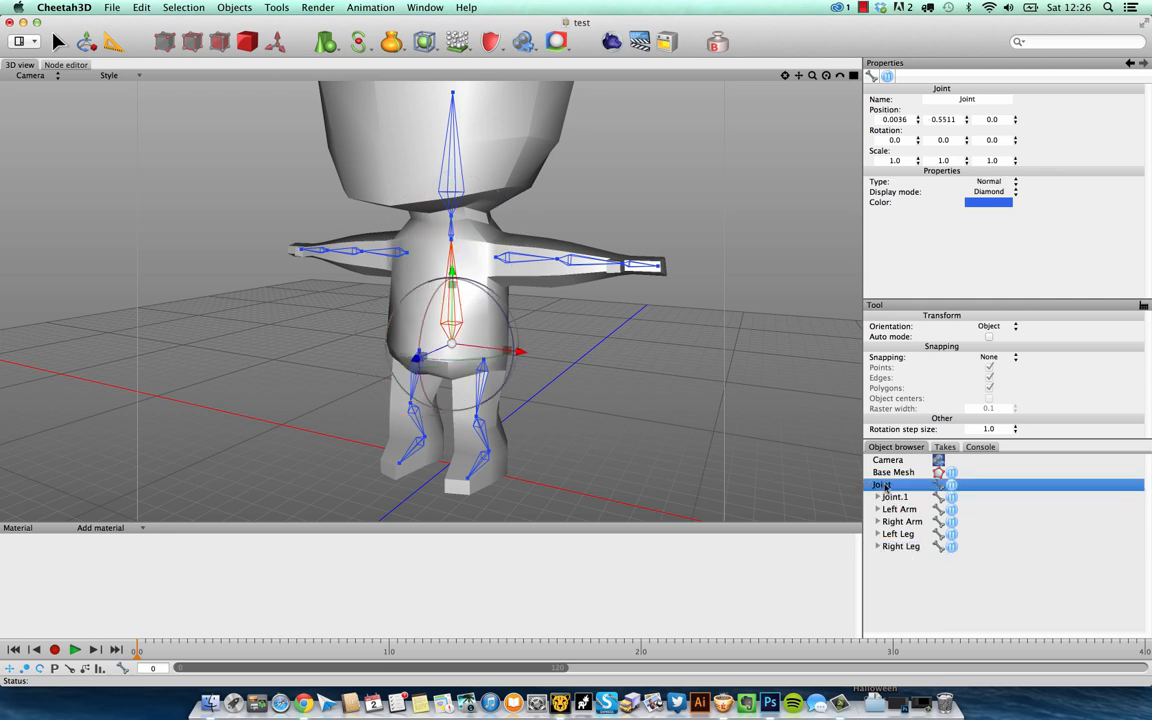
left_click(886, 486)
type("Torso")
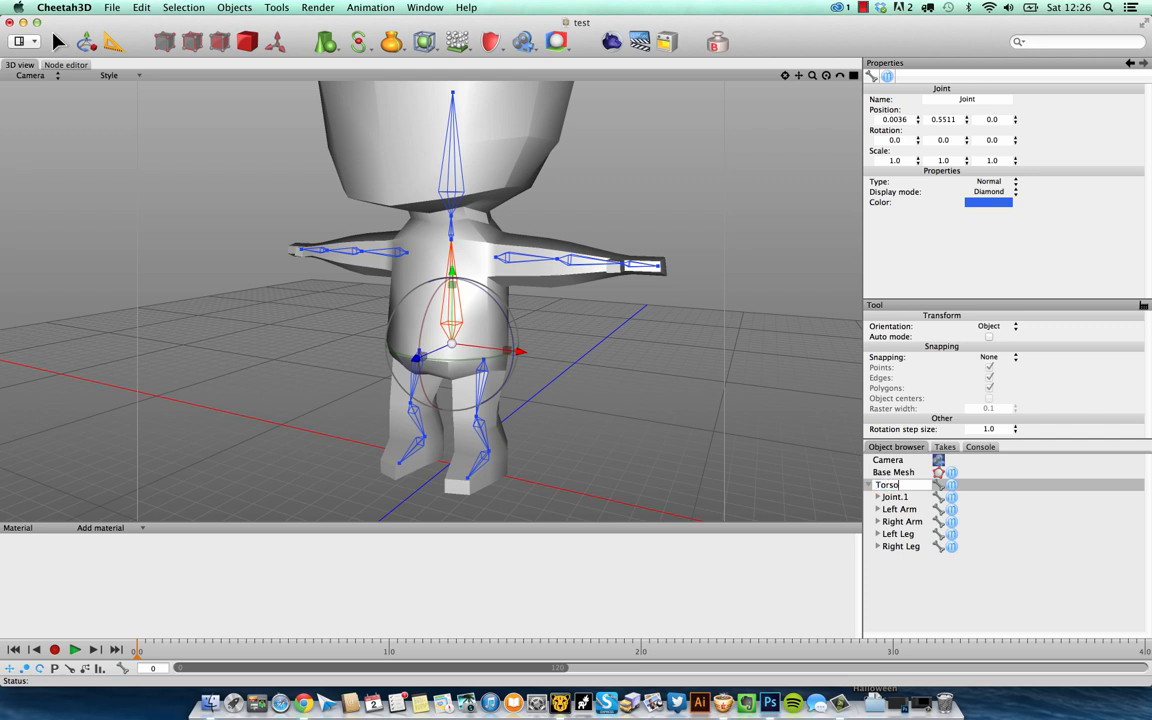
key("Return")
Rename Joint.1, the child joint directly under Torso, as Pelvis
left_click(896, 496)
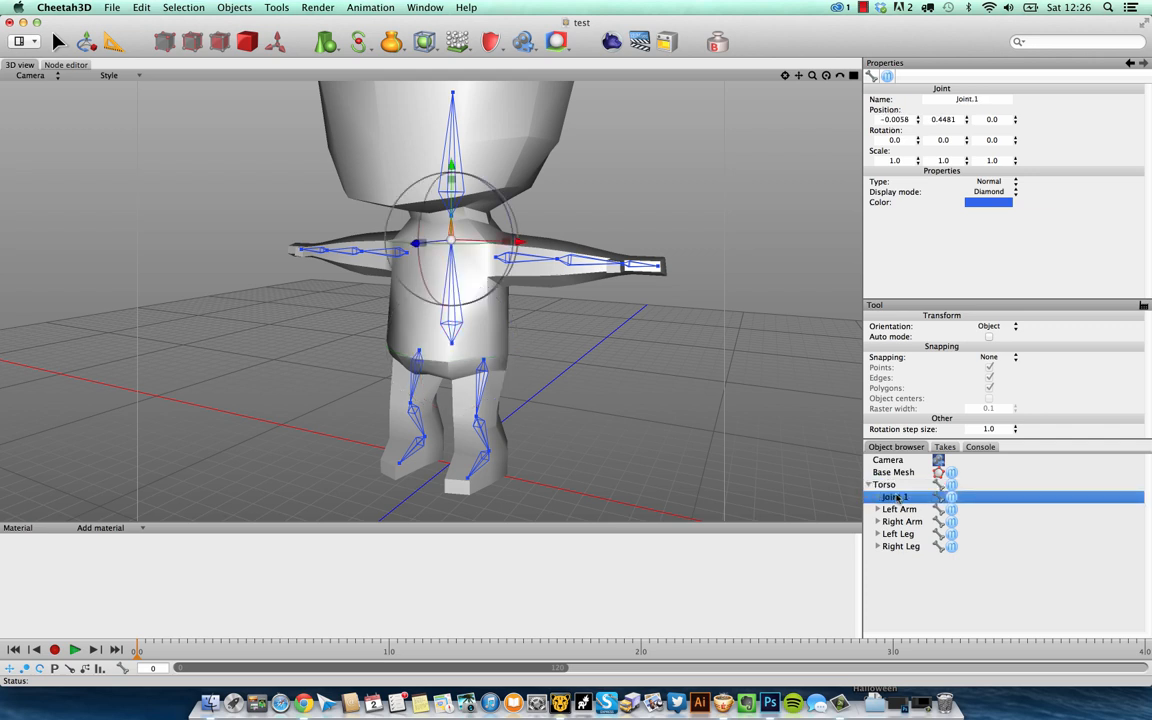
left_click(896, 496)
type("Pelvis")
key("Return")
Inspect the child joints under Pelvis, Left Arm, Right Arm and Left Leg in the hierarchy, and dismiss the Evernote notification
left_click(879, 497)
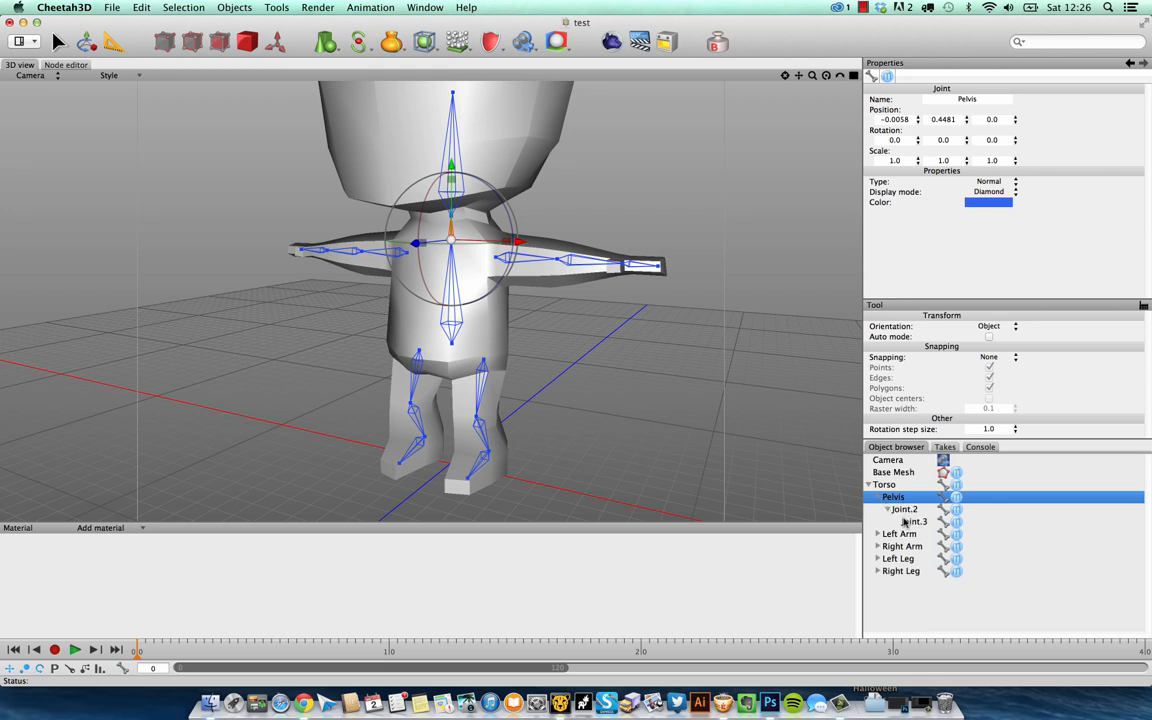
left_click(881, 535)
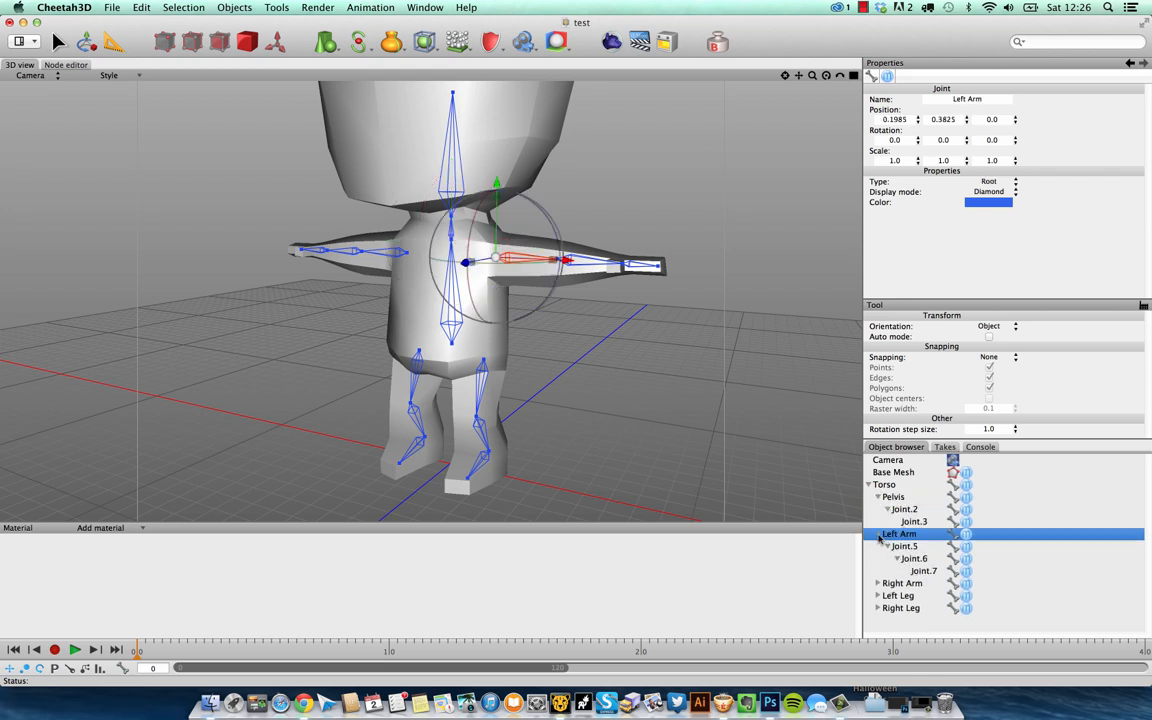
left_click(878, 535)
left_click(879, 497)
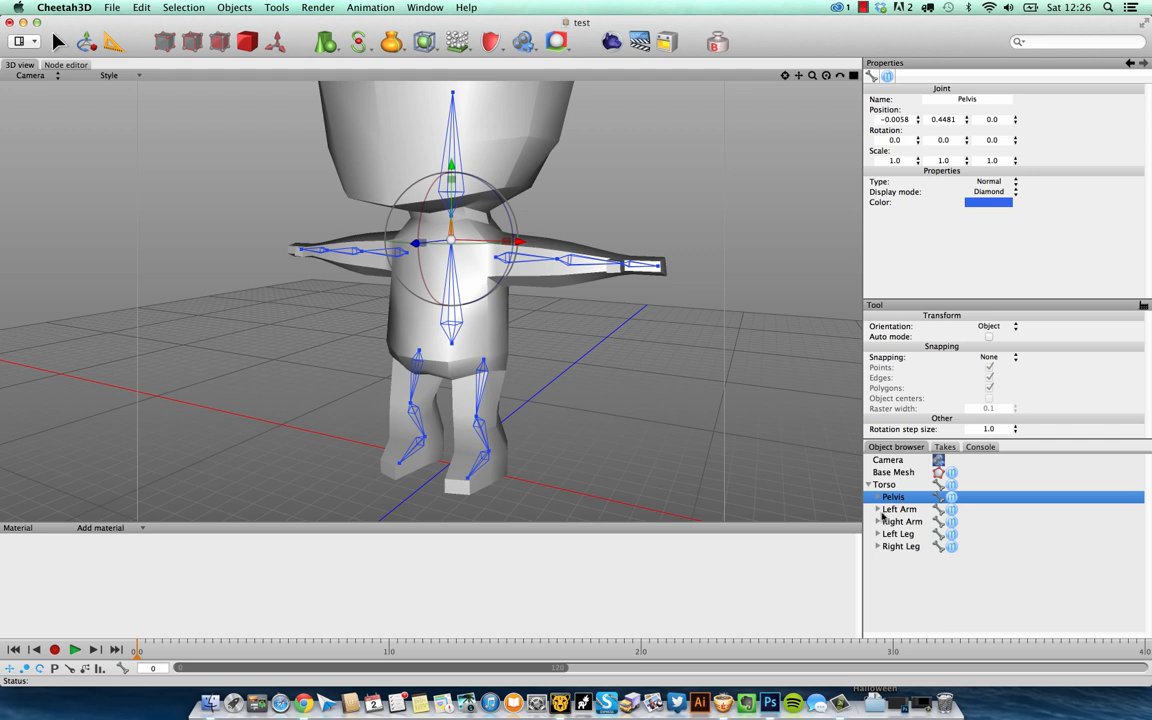
left_click(879, 509)
left_click(880, 558)
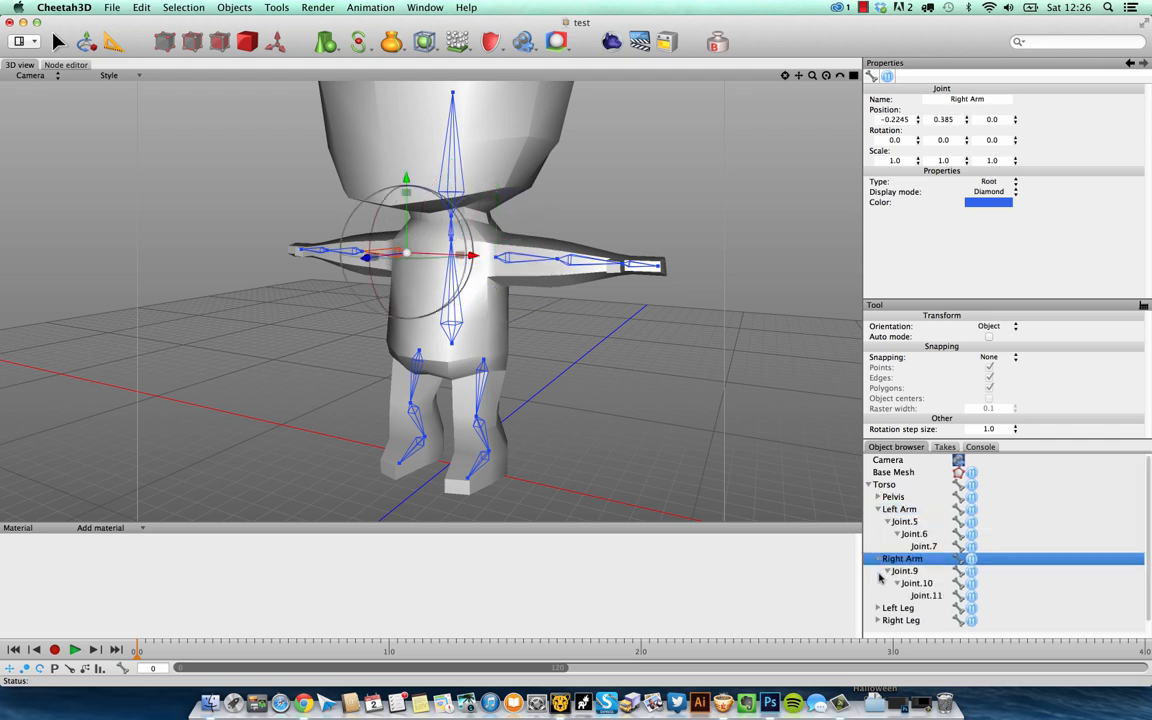
left_click(881, 608)
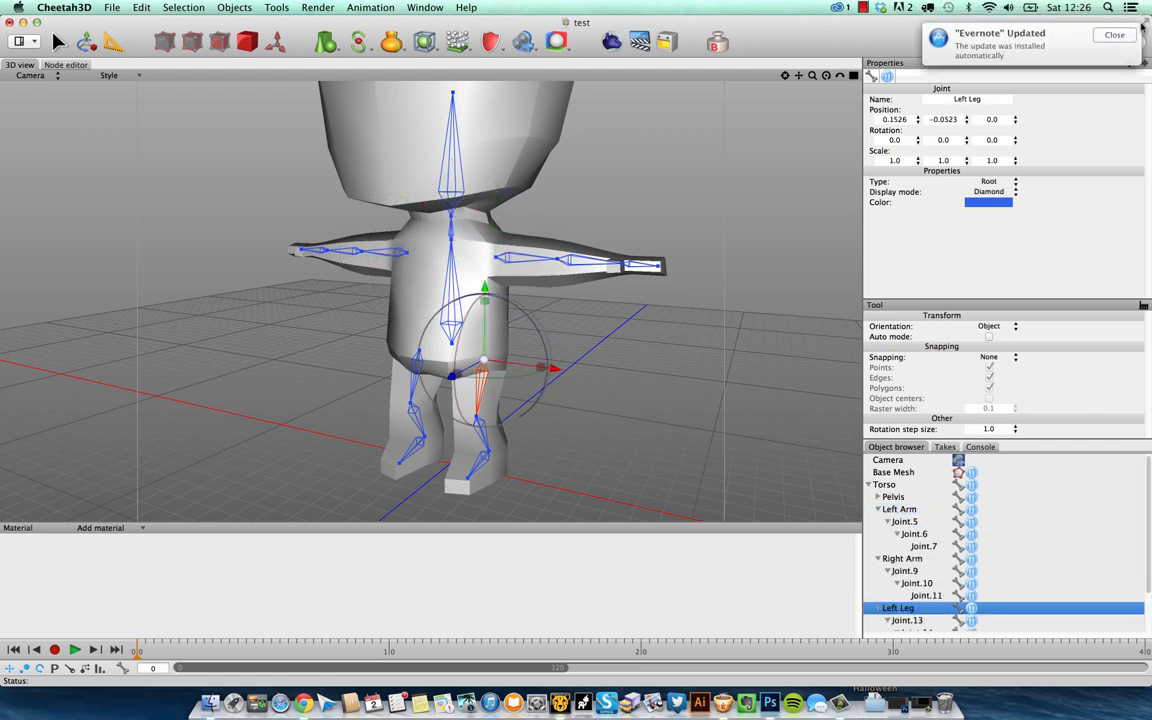
left_click(1130, 33)
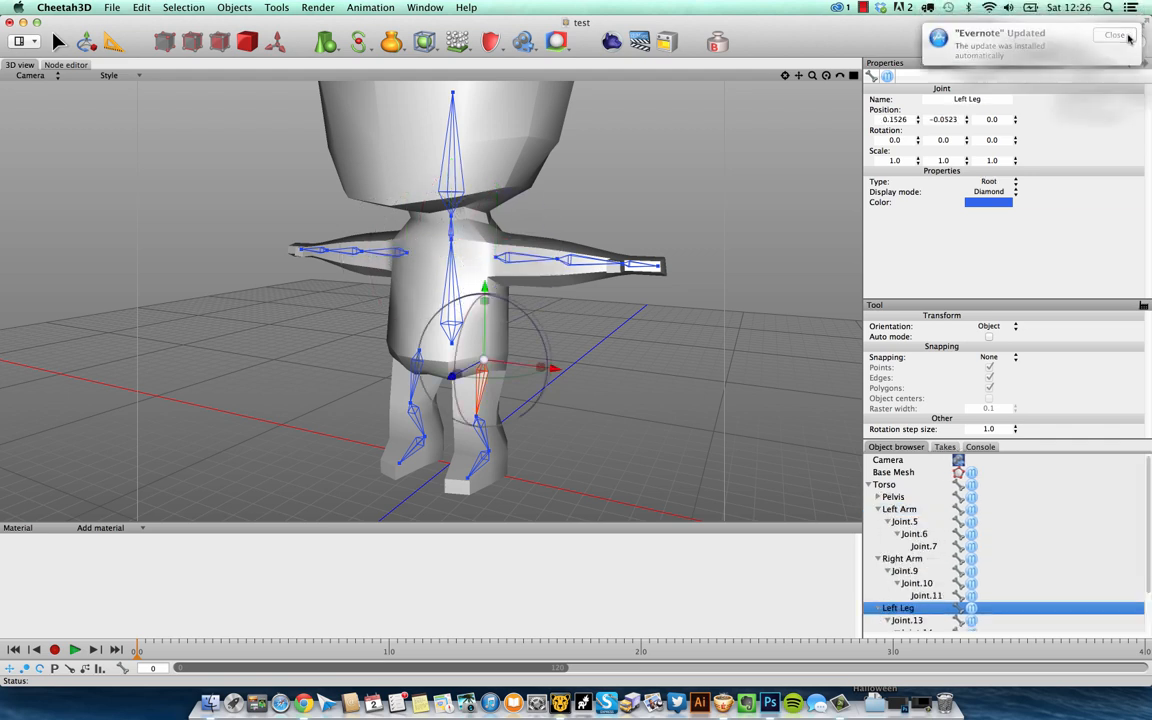
Try moving the Torso joint along its Z axis in the 3D view, and undo the move
left_click(906, 485)
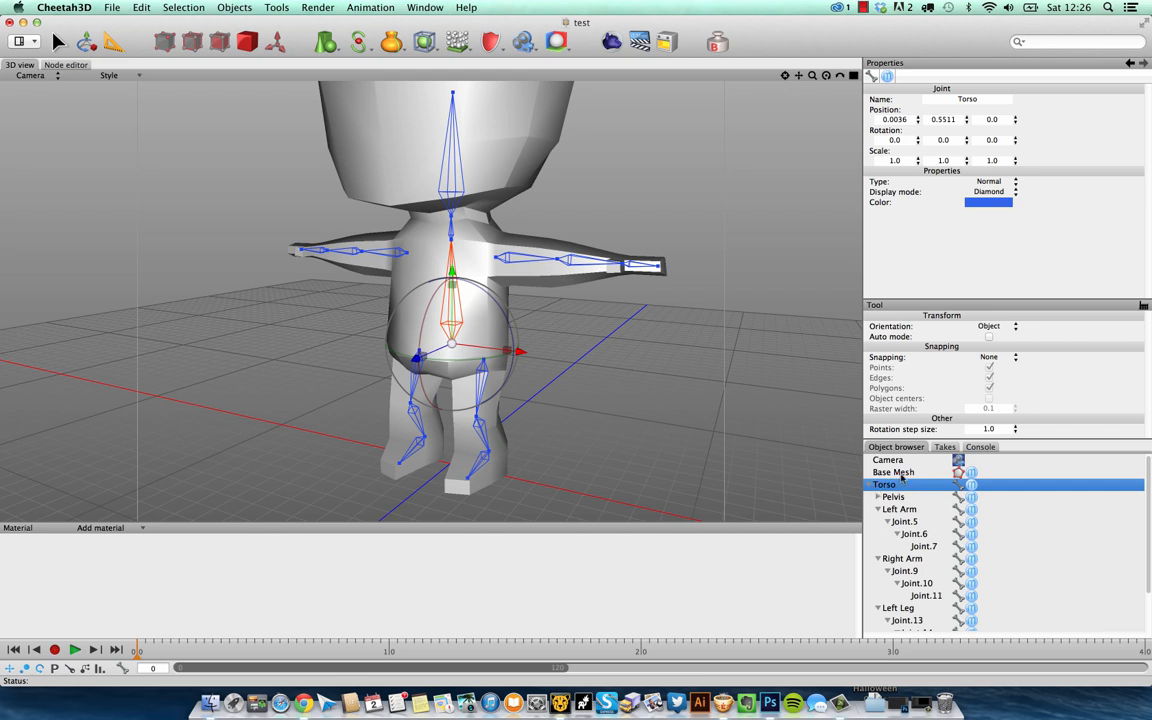
left_click(902, 475)
key("Down")
mouse_move(416, 354)
left_mouse_down()
mouse_move(324, 393)
mouse_move(481, 337)
mouse_move(410, 360)
left_mouse_up()
key("super+z")
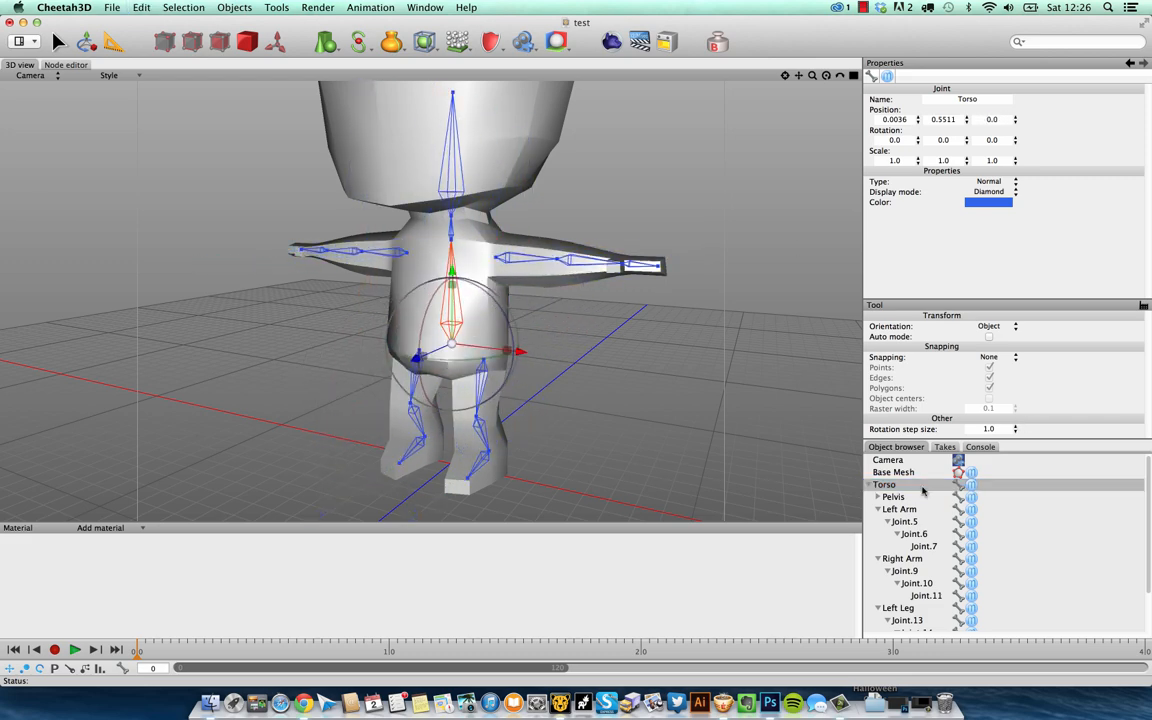
Add a Skeleton tag to the Base Mesh and assign the Torso joint hierarchy to the tag's joint list
left_click(908, 474)
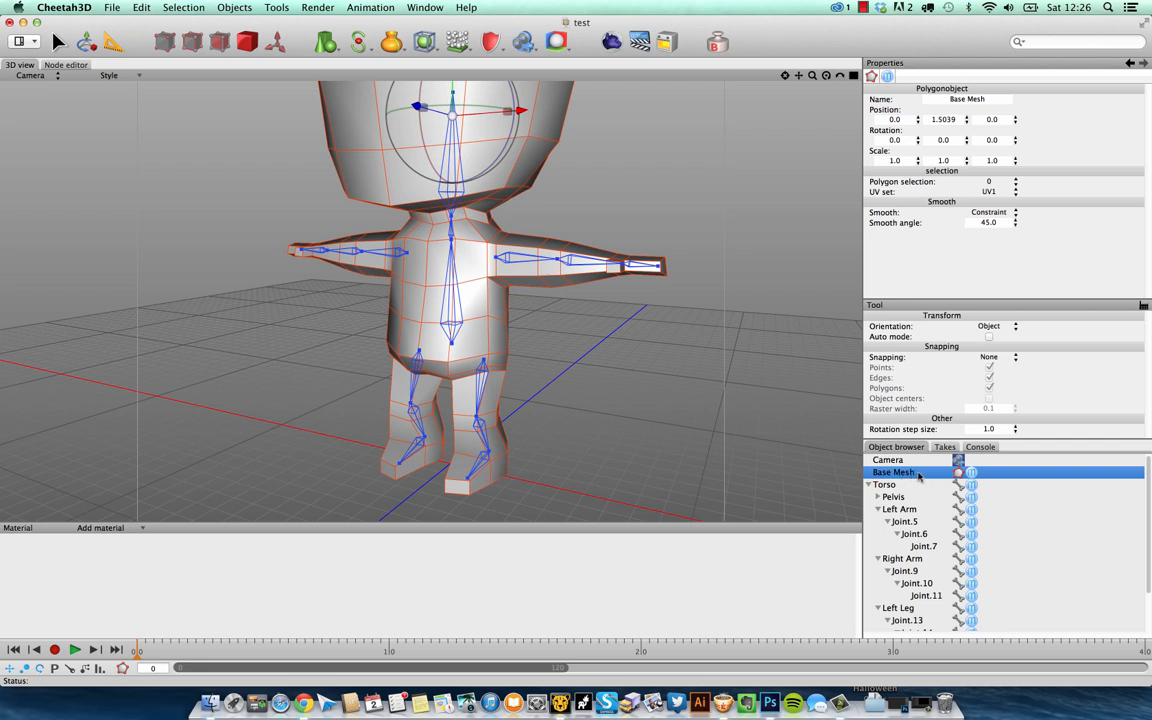
left_click(556, 41)
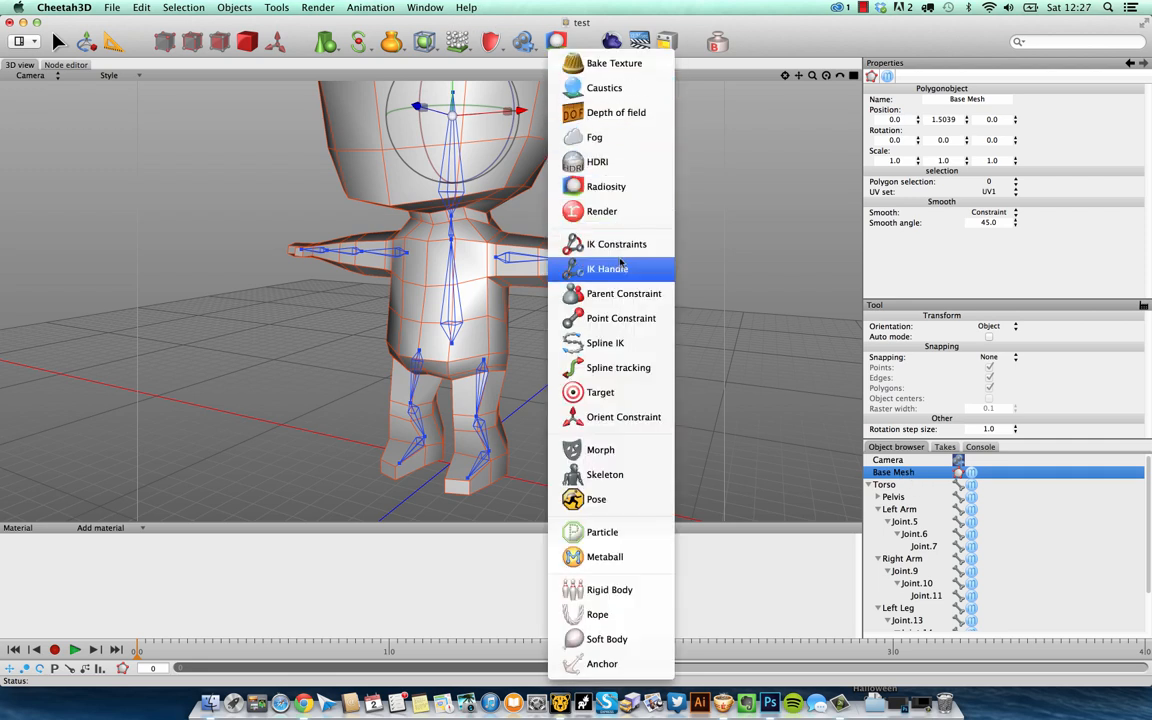
left_click(602, 475)
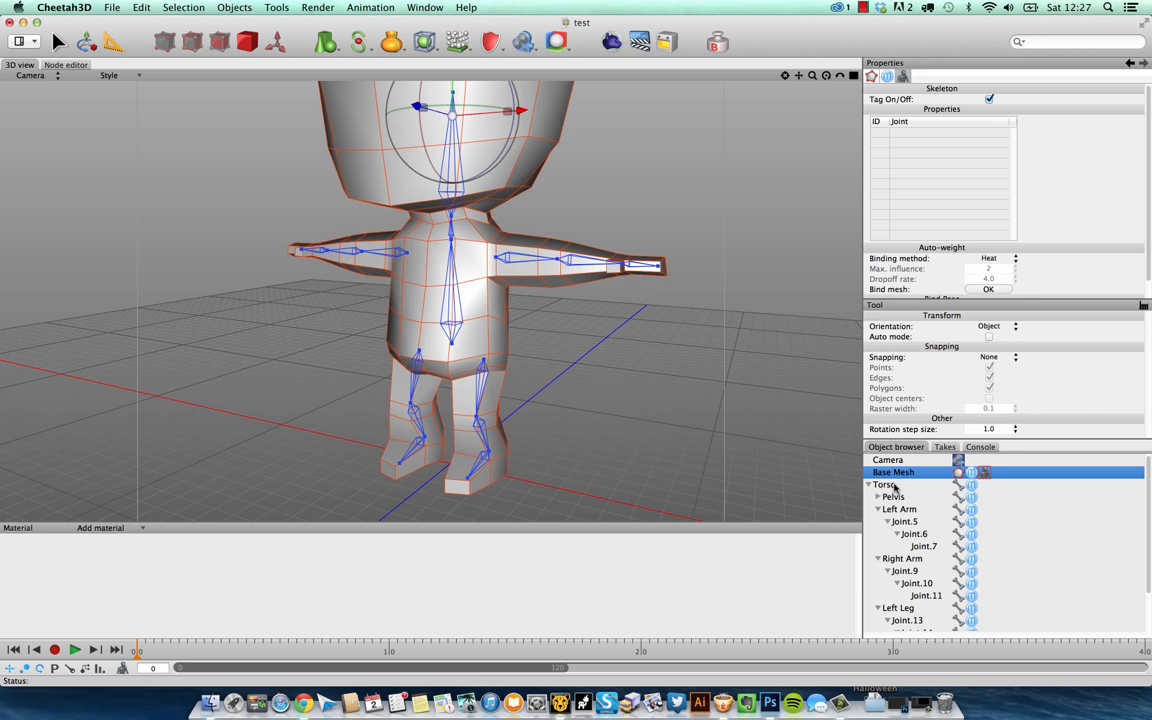
left_click_drag(895, 486, 918, 150)
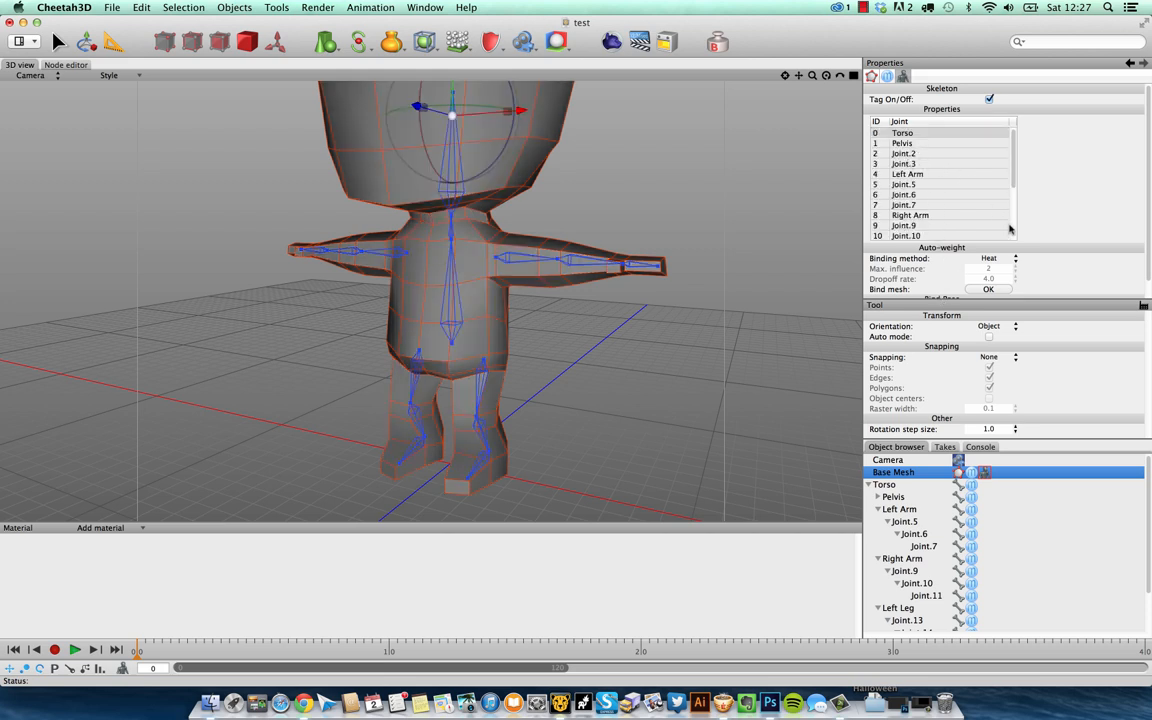
Bind the Base Mesh to the skeleton with the Heat binding method, with the Torso joint selected in the joint list
scroll(1149, 198, "down", 2)
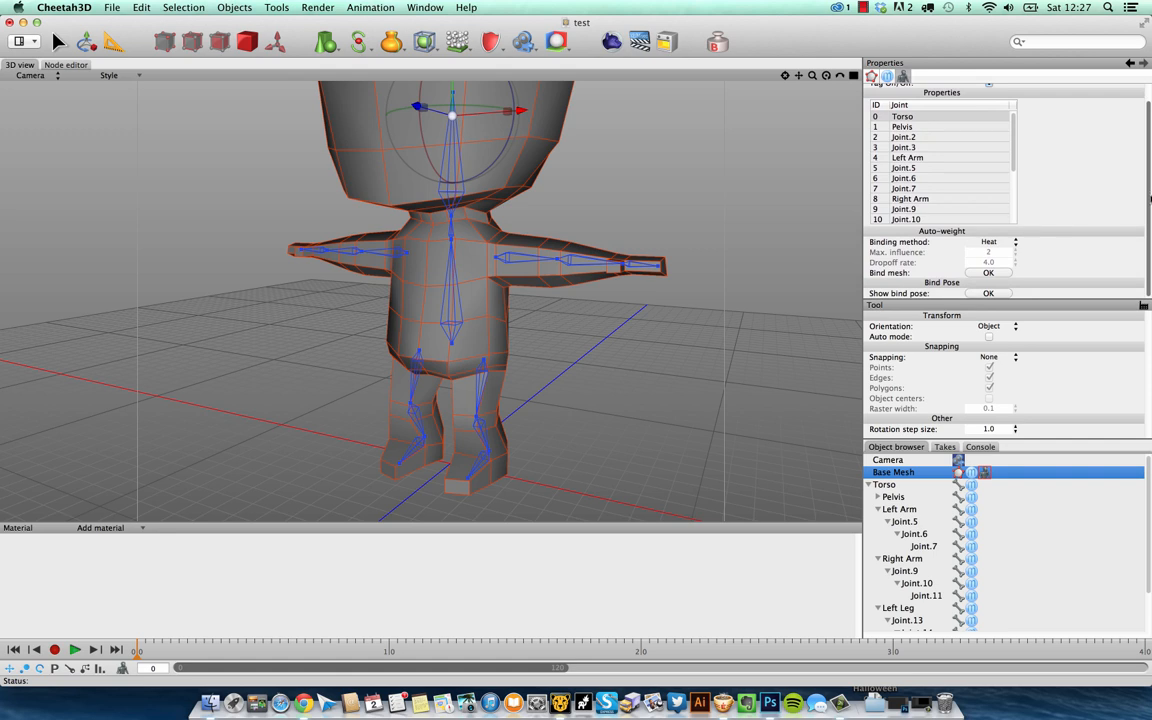
left_click(895, 127)
left_click(918, 116)
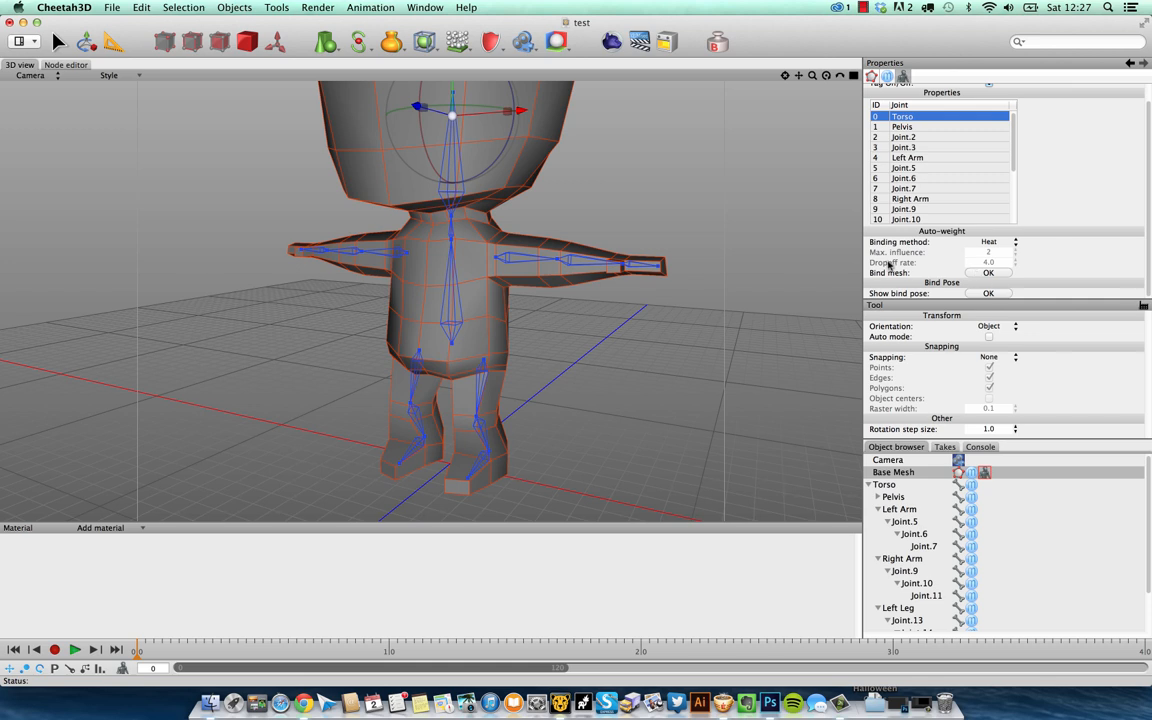
left_click(986, 242)
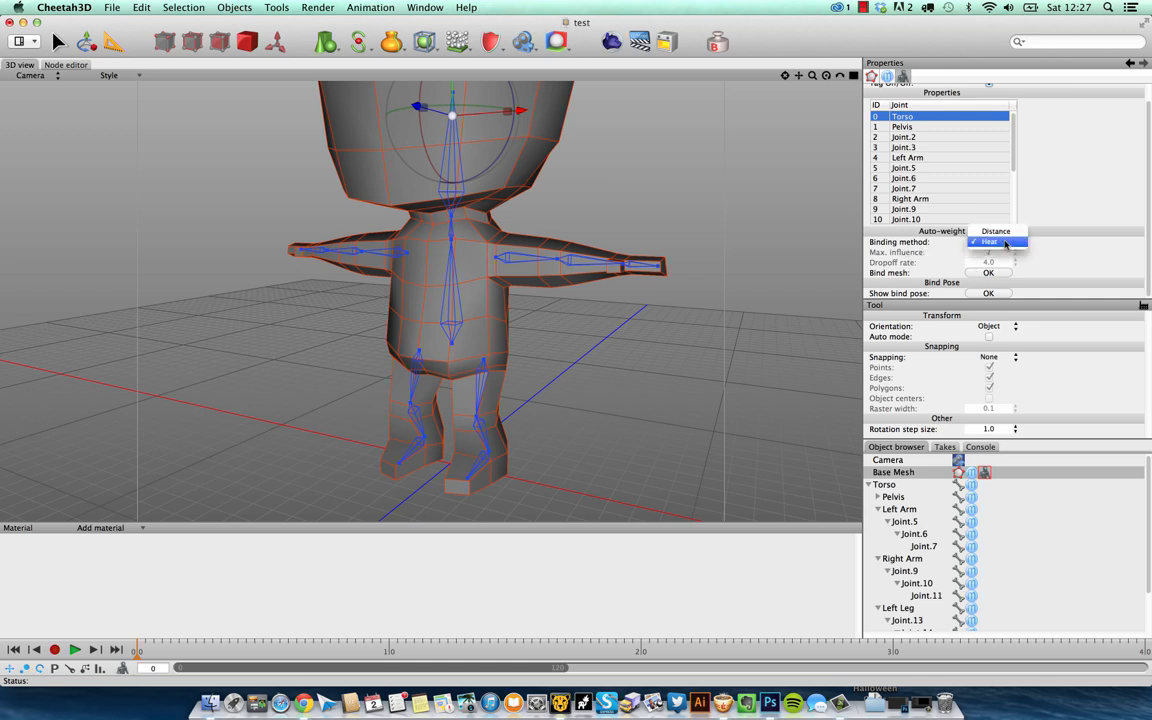
left_click(988, 246)
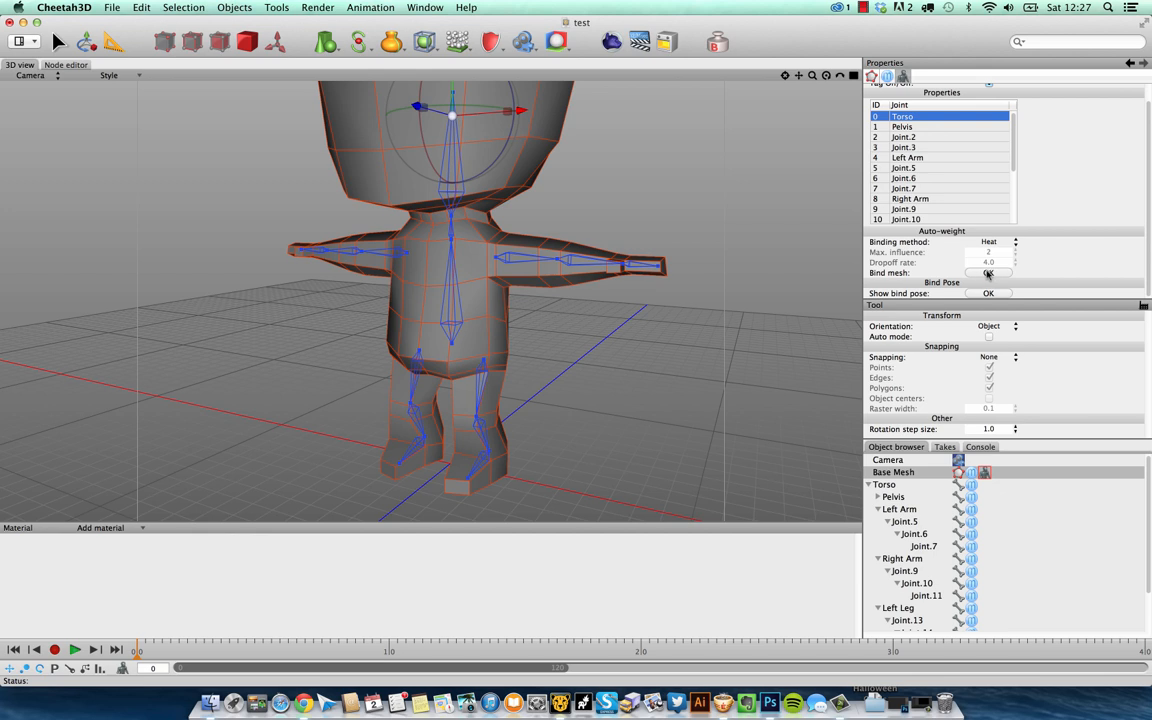
left_click(988, 273)
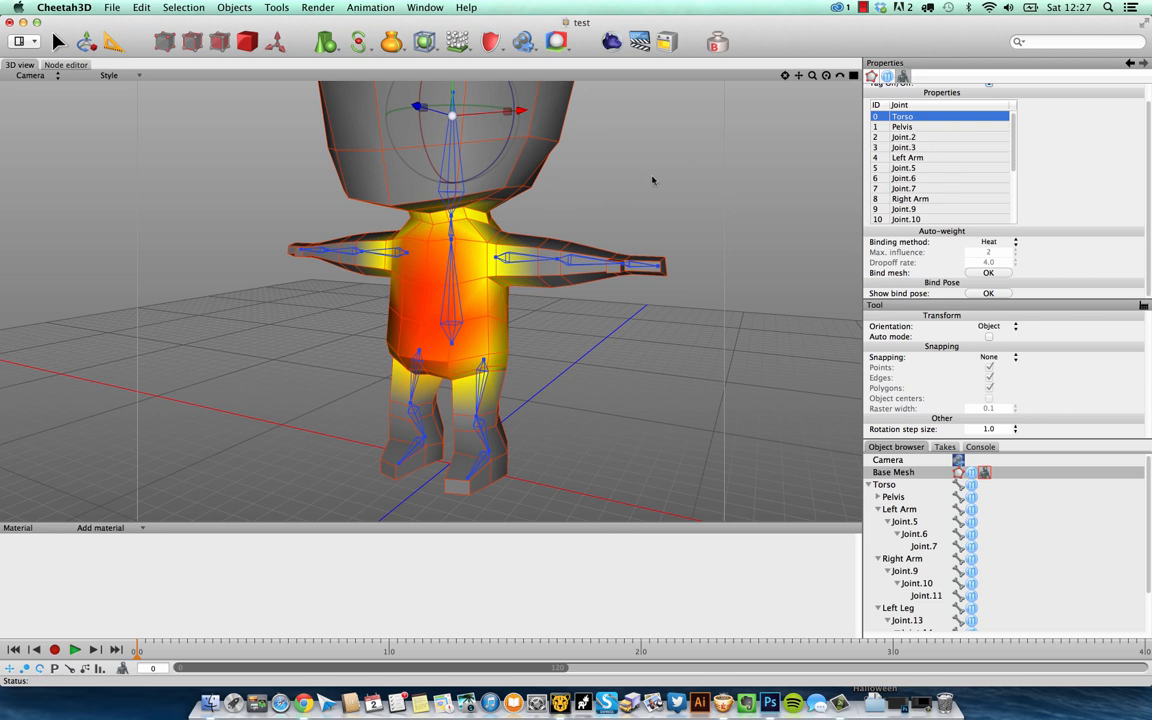
Examine the Heat weight distribution of the joints from Pelvis to Joint.7 and of Torso in the Skeleton tag's joint list, and deselect the mesh
left_click(917, 127)
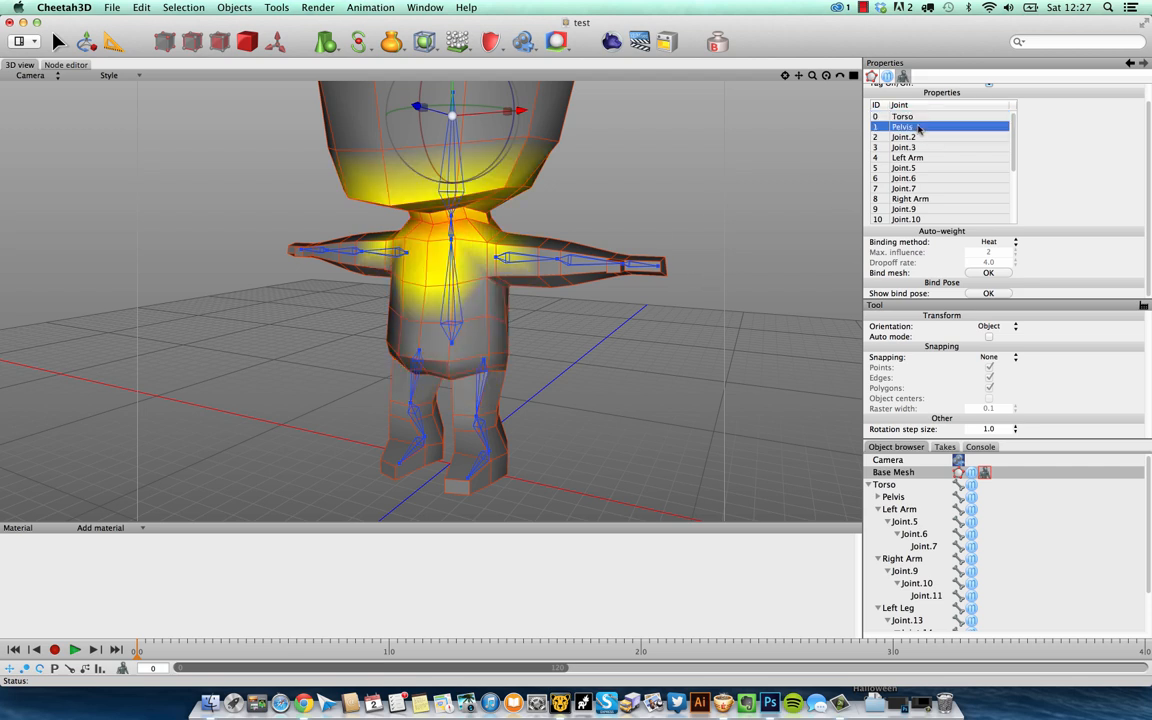
left_click(918, 137)
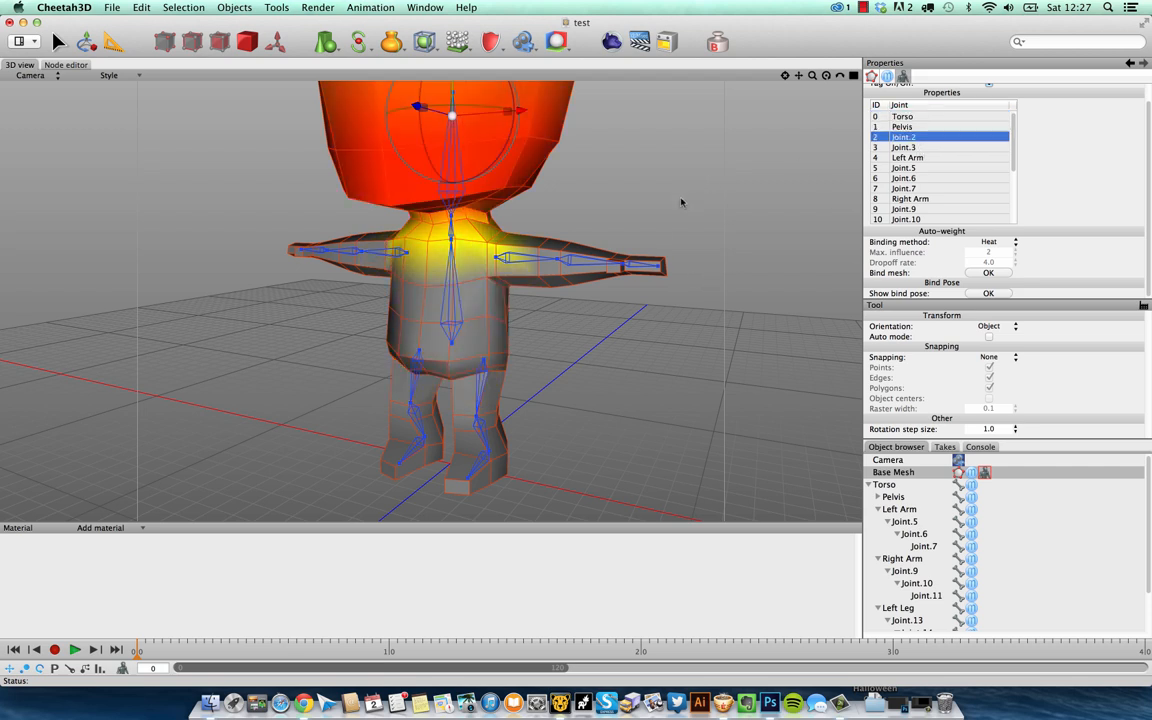
middle_click_drag(675, 209, 694, 325, "alt")
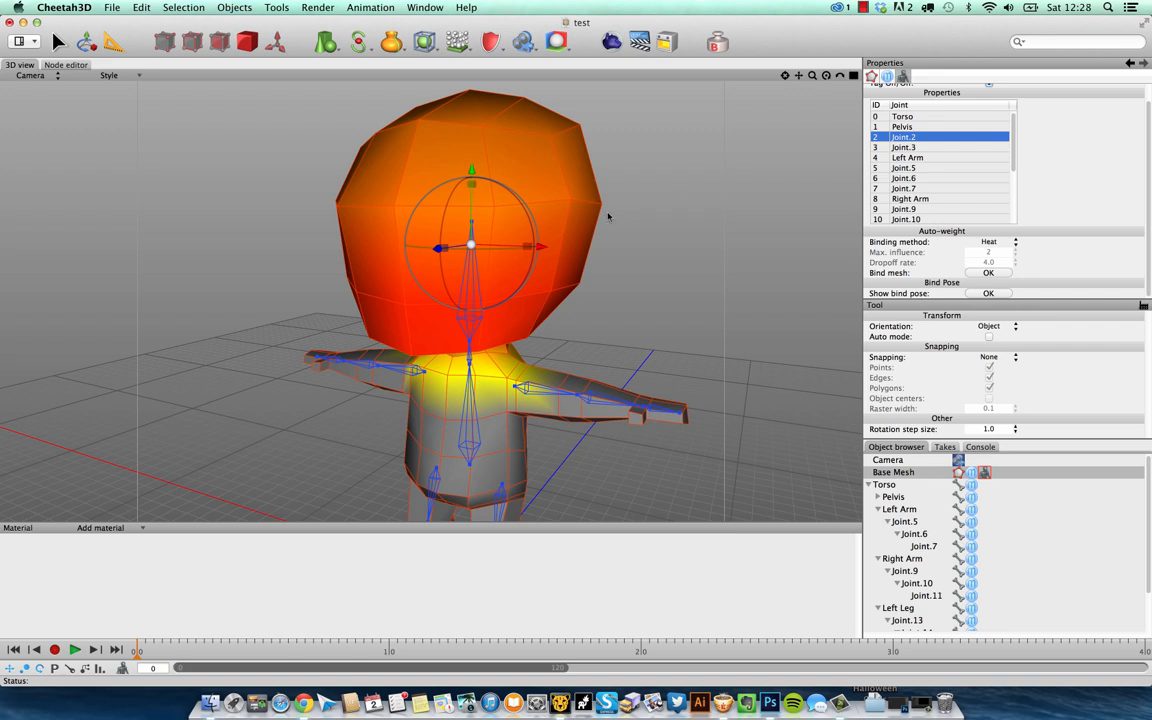
left_click(926, 148)
left_click(928, 158)
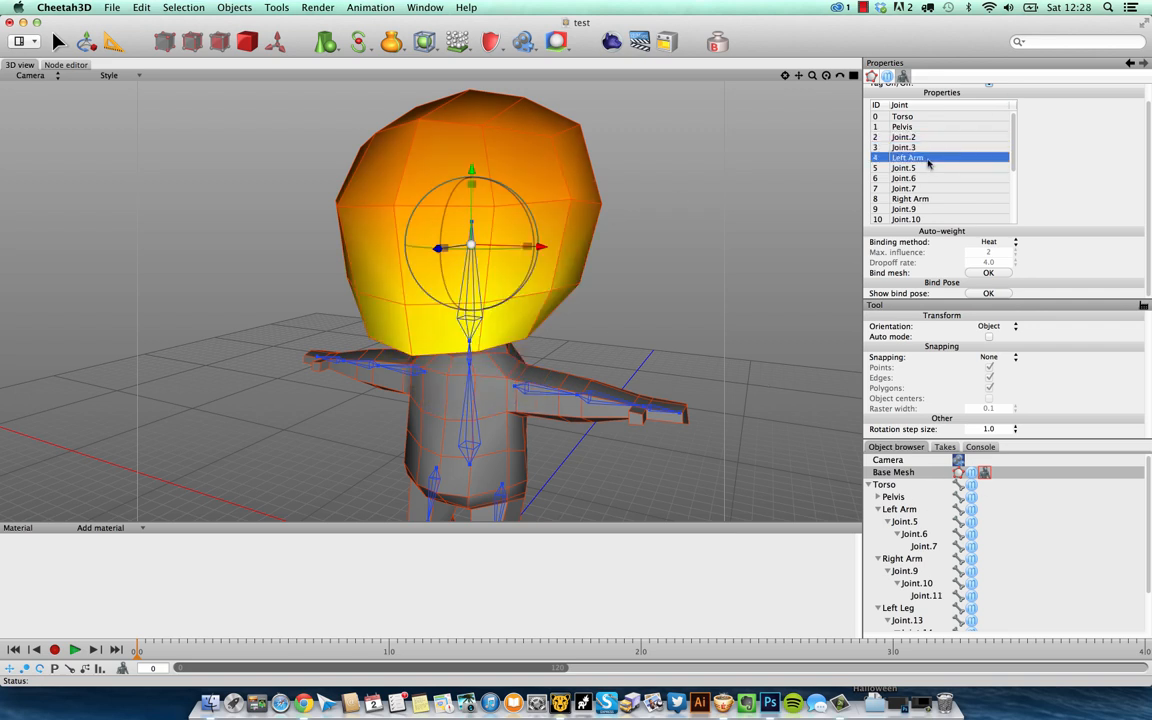
left_click(928, 168)
left_click(928, 178)
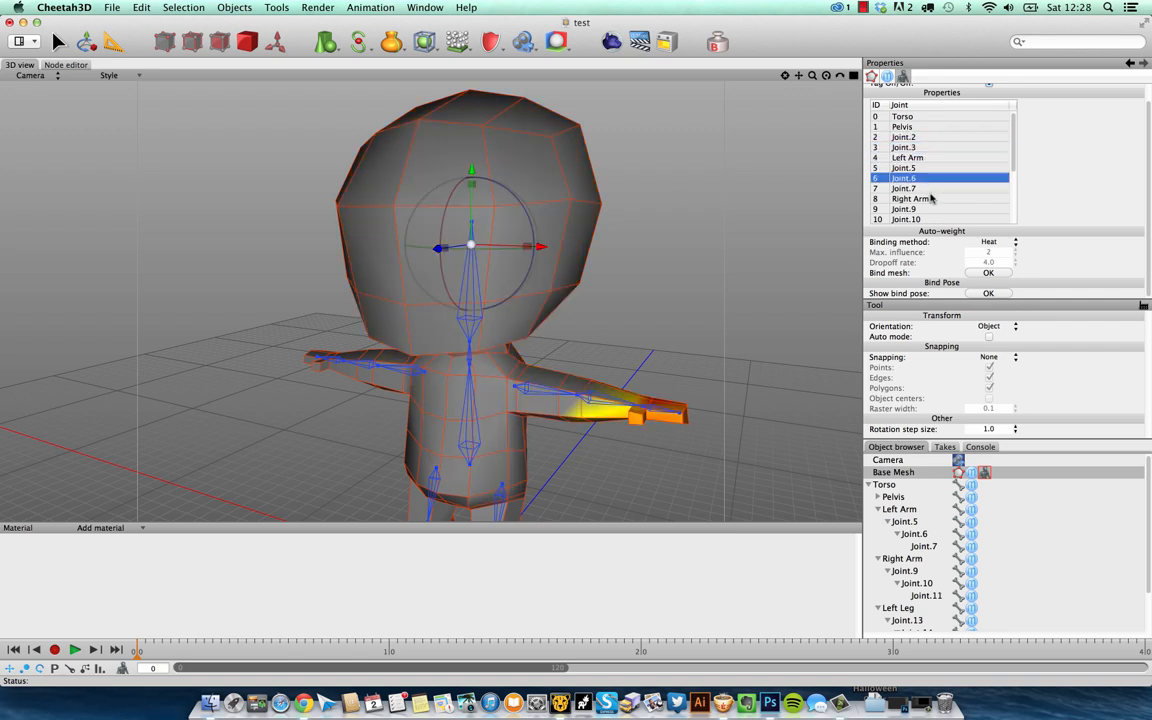
left_click(929, 188)
left_click(934, 170)
left_click(930, 117)
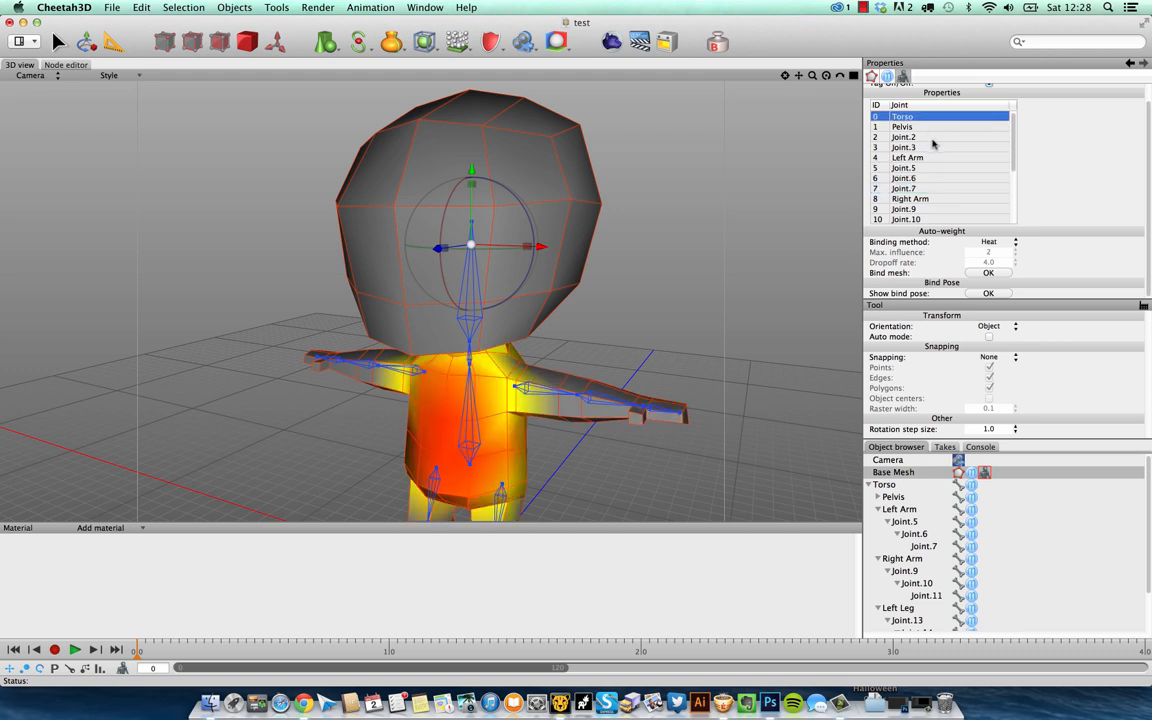
left_click(676, 371)
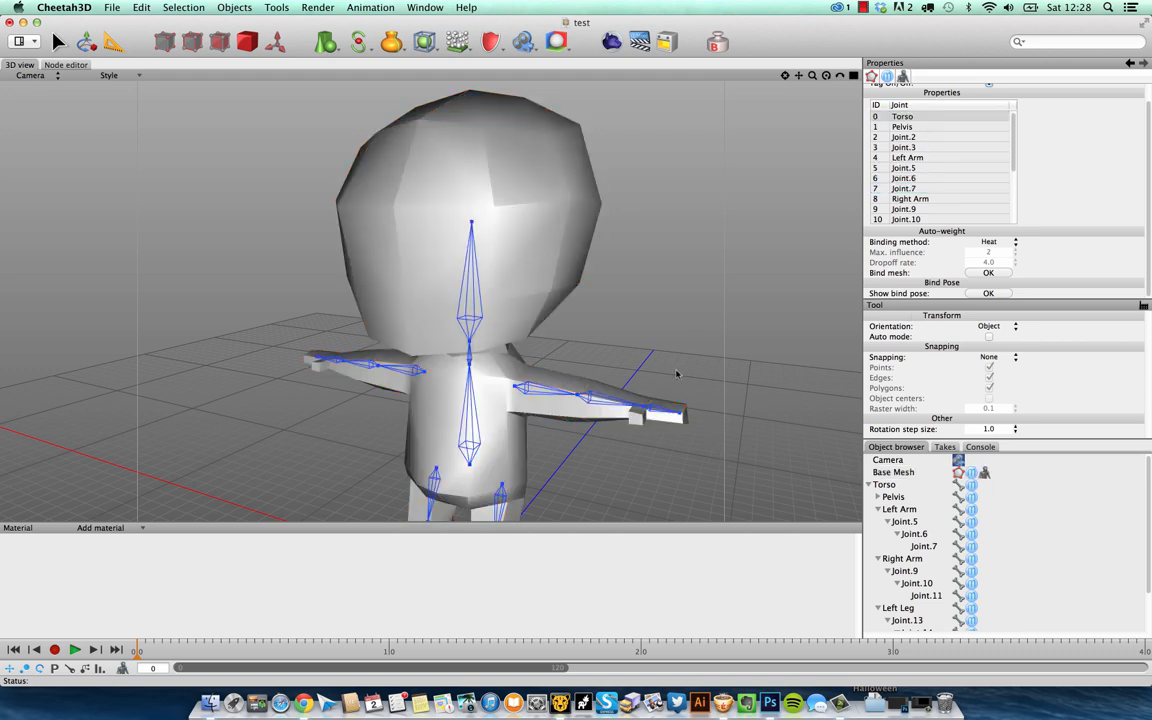
Try moving Joint.5 of the left arm along its Z axis, and undo the move
middle_click_drag(655, 423, 661, 319)
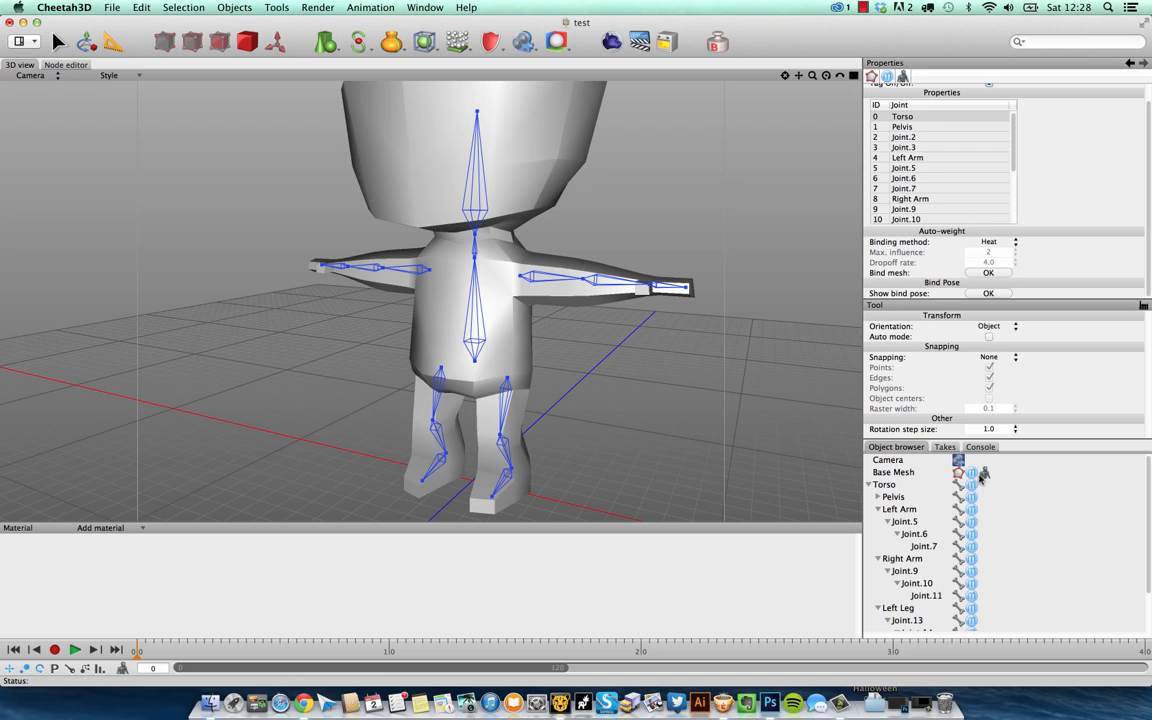
left_click(584, 283)
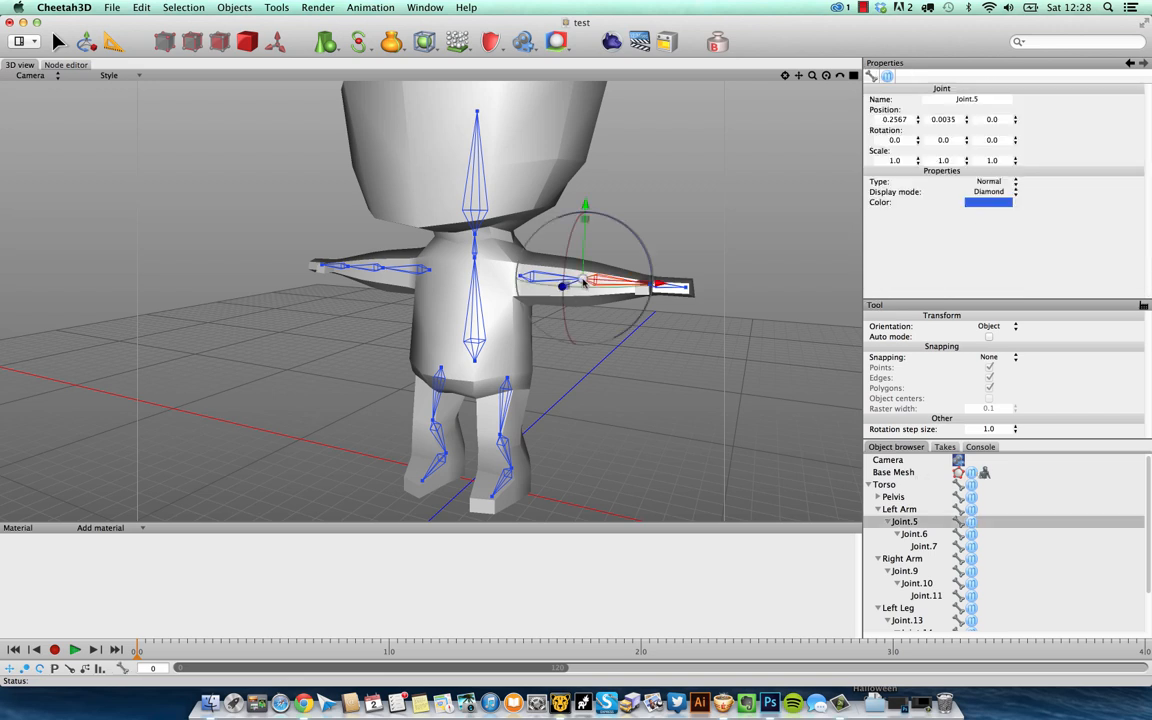
left_click_drag(662, 256, 594, 215, "alt")
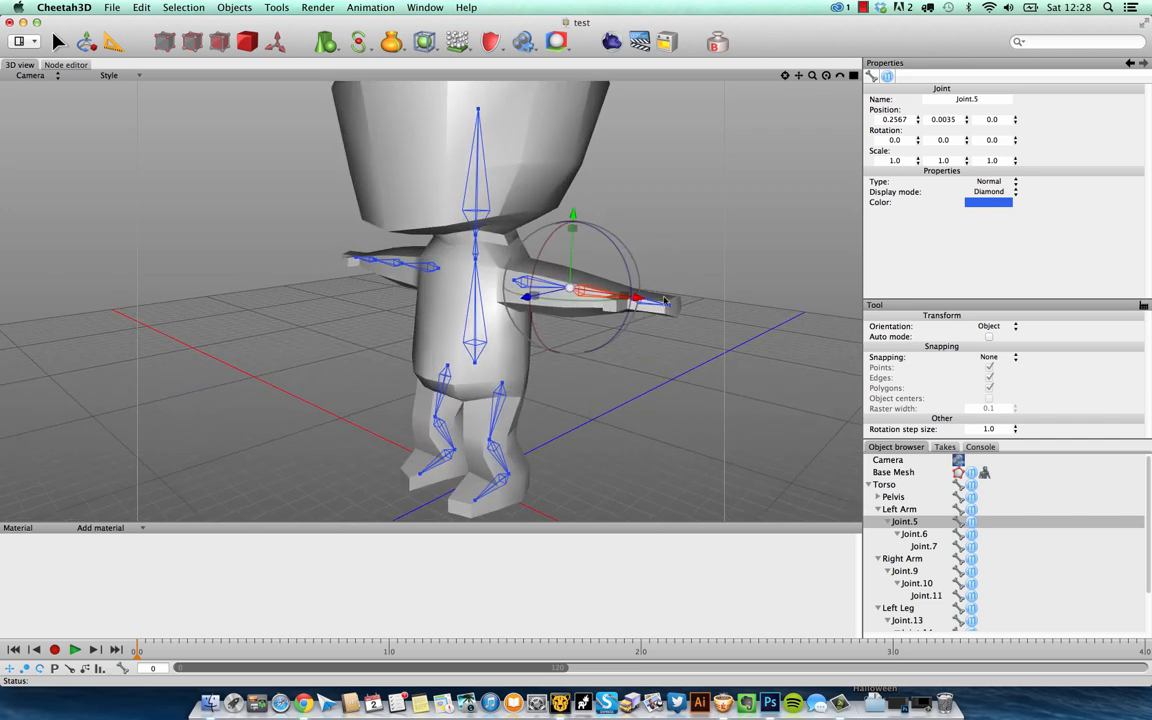
mouse_move(529, 306)
left_mouse_down()
mouse_move(492, 312)
mouse_move(555, 299)
mouse_move(522, 298)
mouse_move(539, 295)
left_mouse_up()
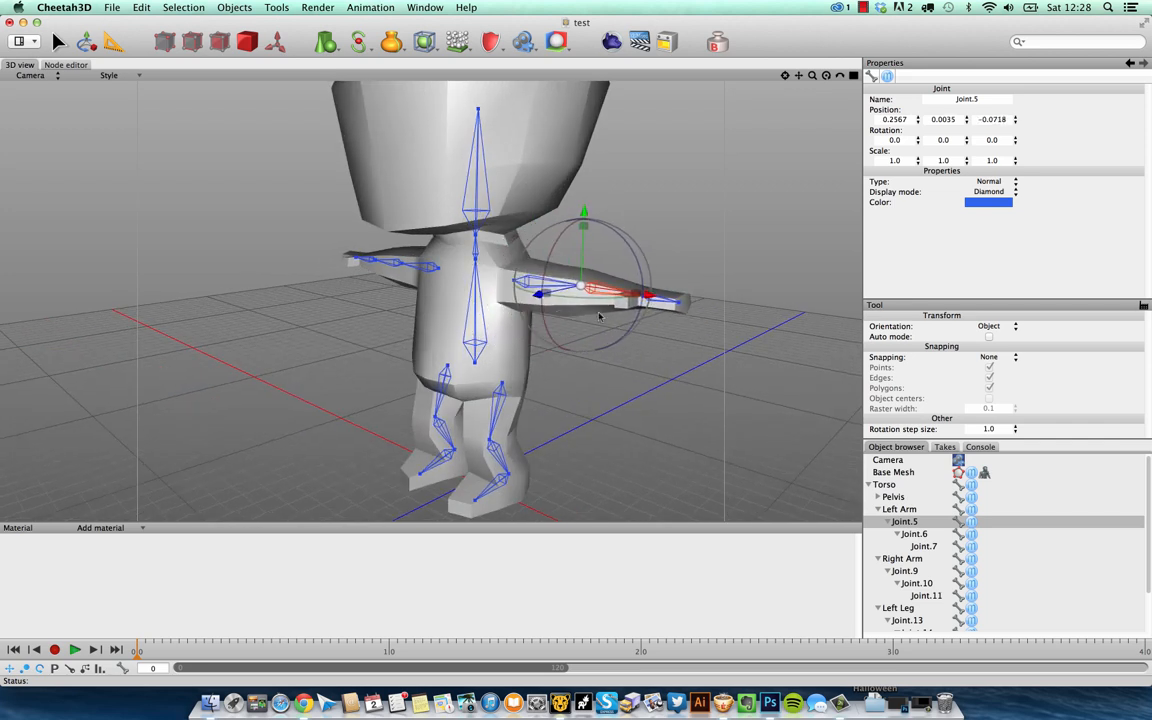
key("super+z")
Open and dismiss the keyframe recording options for the Pelvis joint, try adjusting the joint in the 3D view, and undo the change
left_click_drag(622, 297, 497, 258)
left_click(474, 258)
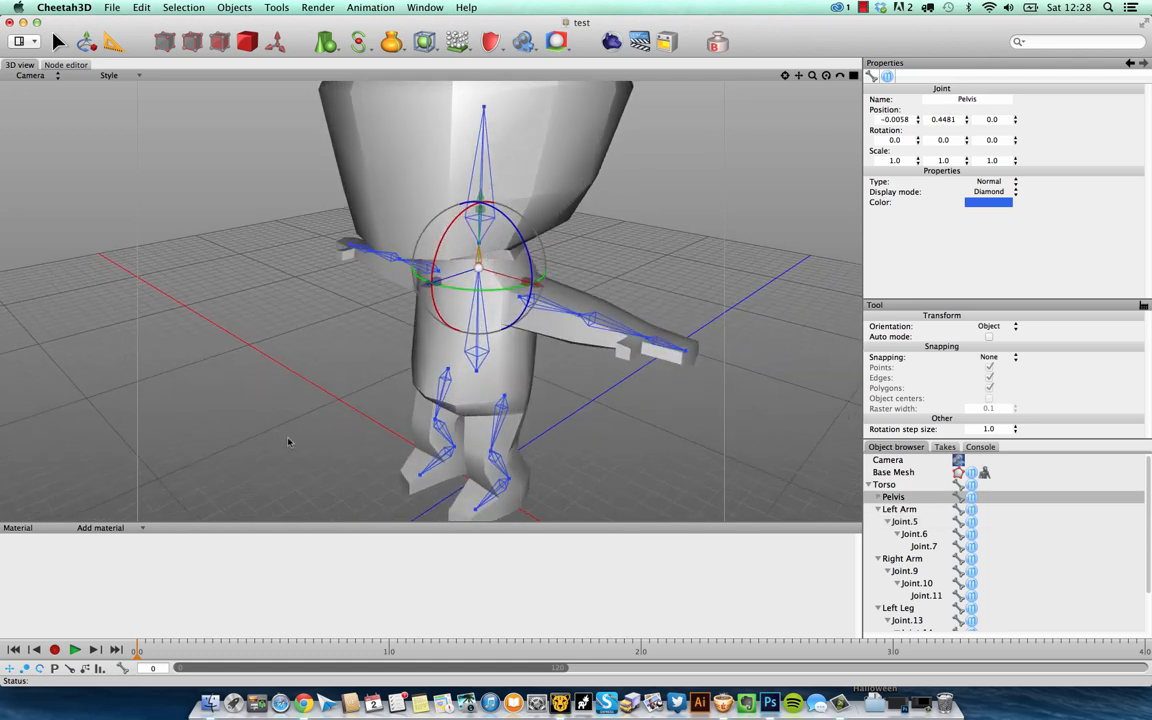
left_click(54, 650)
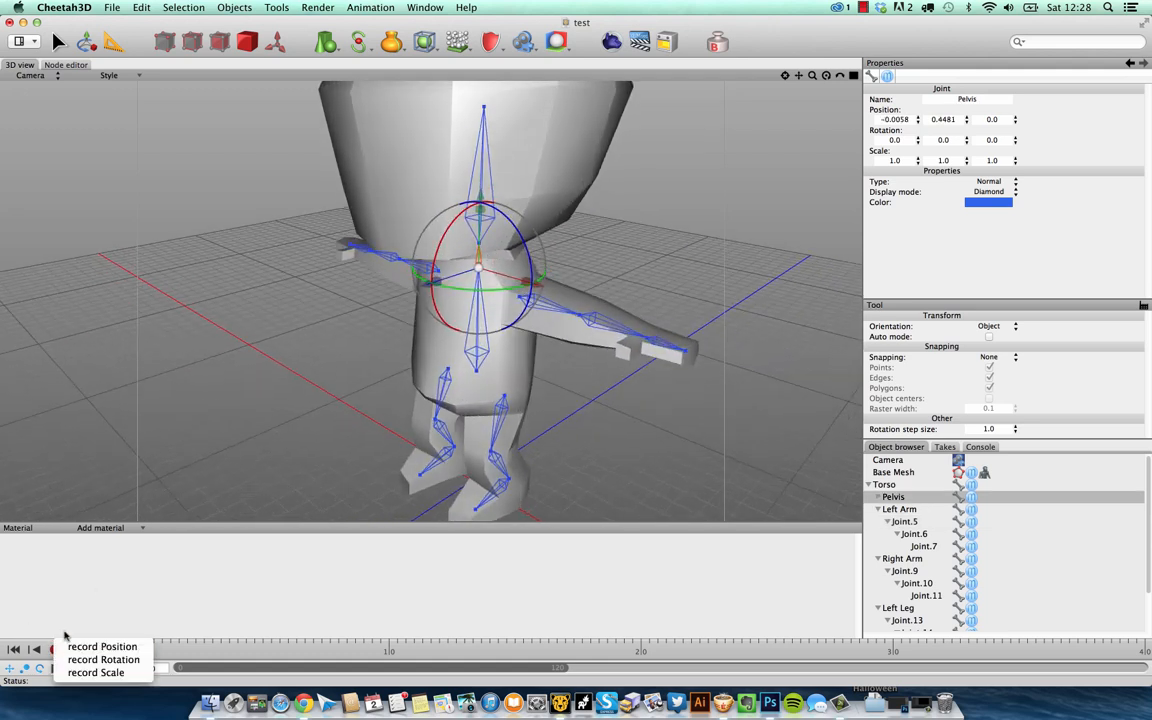
left_click(97, 586)
left_click_drag(440, 268, 505, 284)
key("super+z")
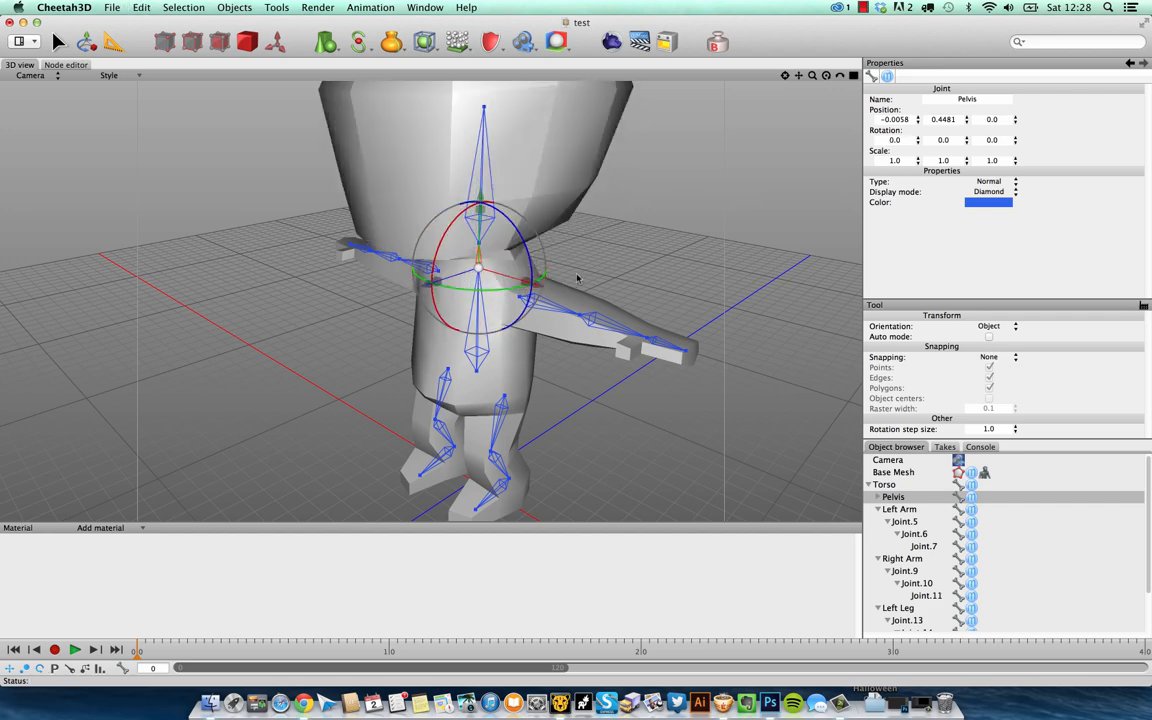
Try moving Joint.13, the left knee joint, along its Z axis to test how the leg deforms
left_click_drag(578, 278, 587, 305, "alt")
left_click_drag(571, 415, 541, 414, "alt")
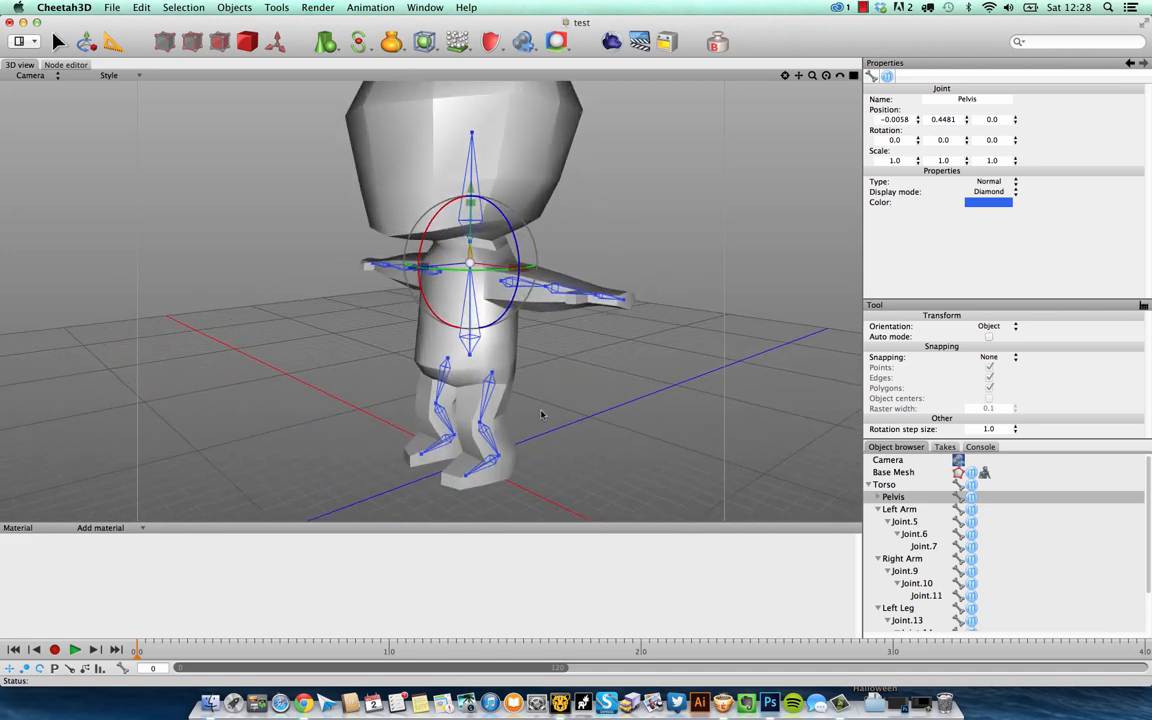
left_click(466, 480)
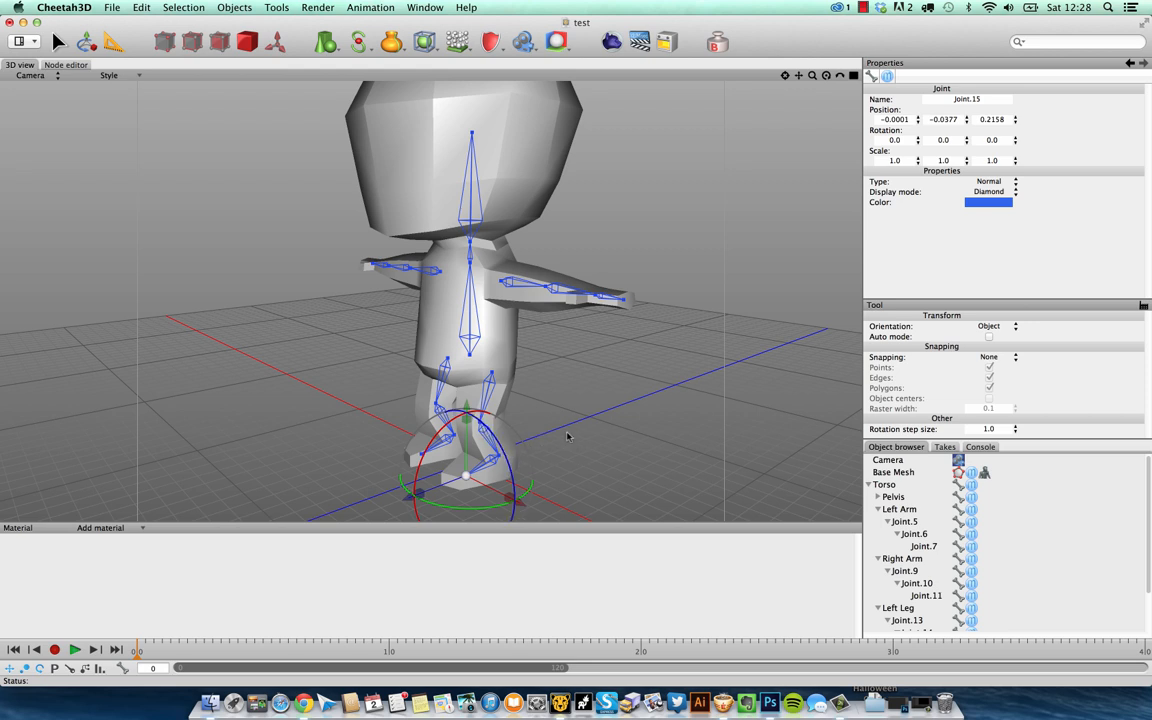
left_click(530, 422)
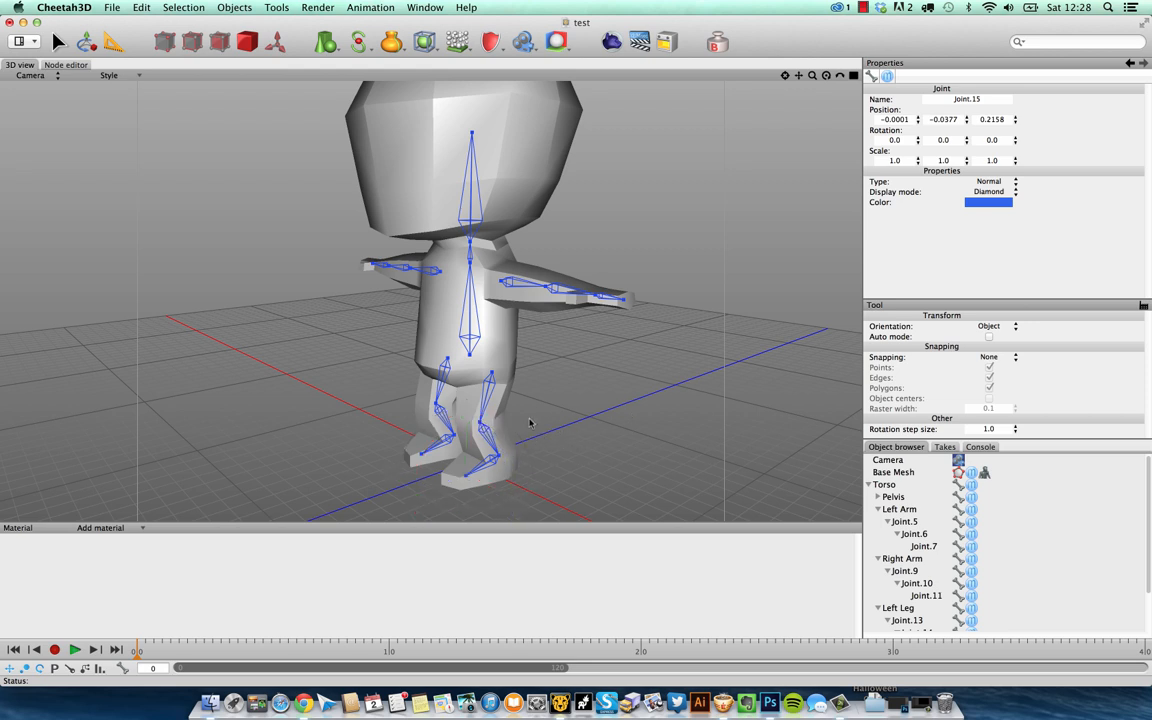
left_click(481, 425)
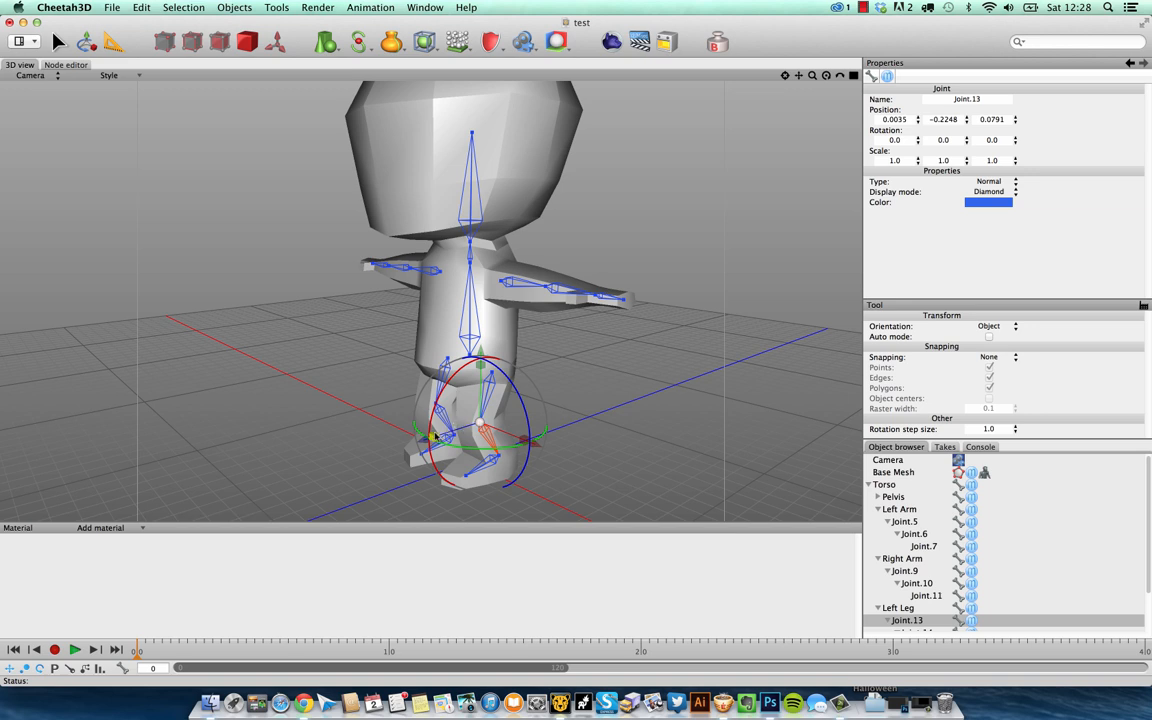
left_click_drag(416, 442, 408, 445)
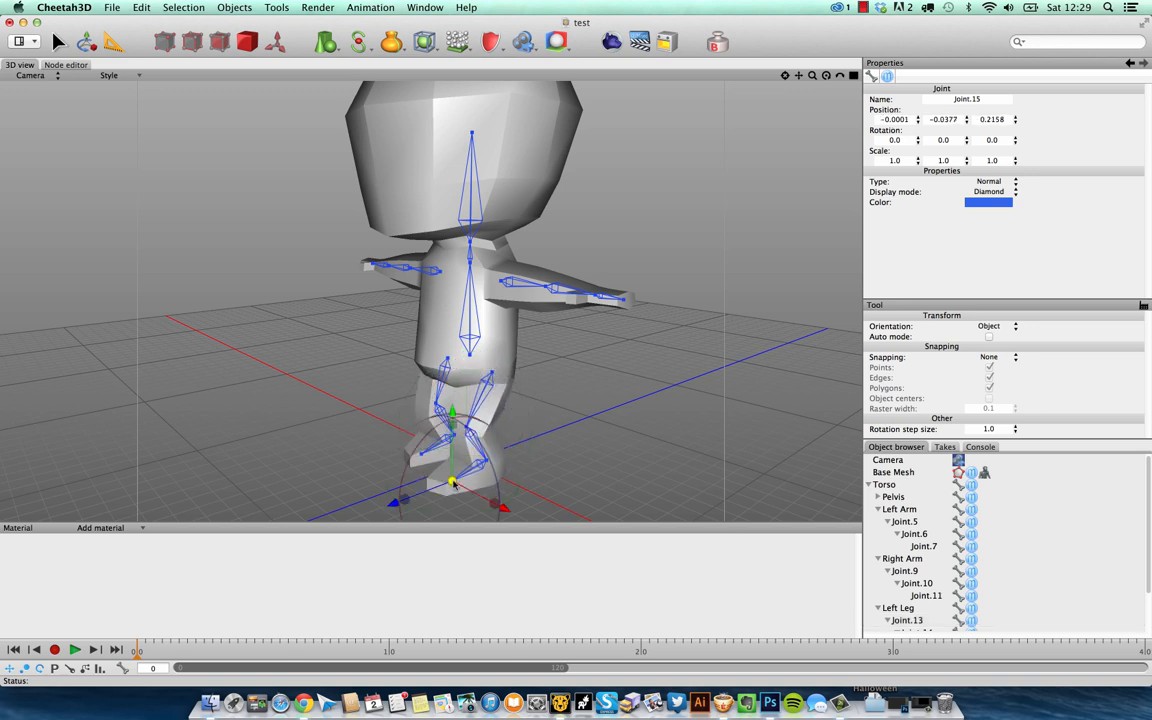
Try raising the left toe joint Joint.15, select Joint.14 and Left Leg in turn, undo the left leg joint moves, and deselect
left_click(455, 468)
left_click_drag(452, 402, 452, 390)
left_click(474, 443)
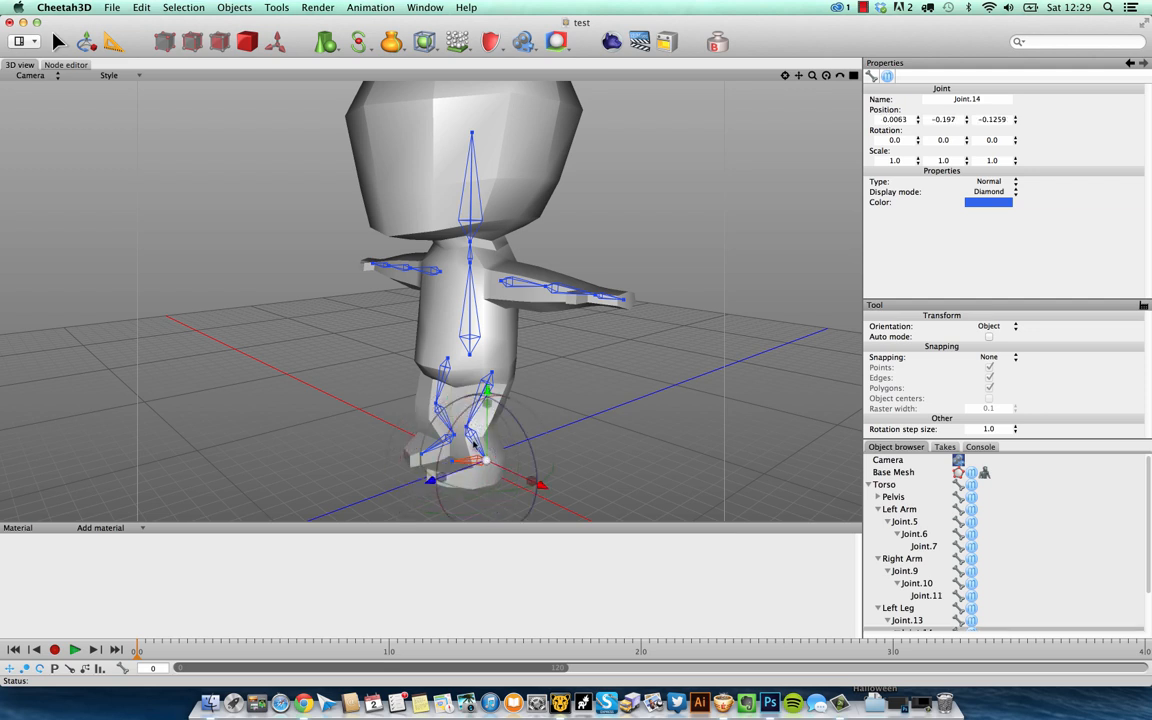
left_click(491, 375)
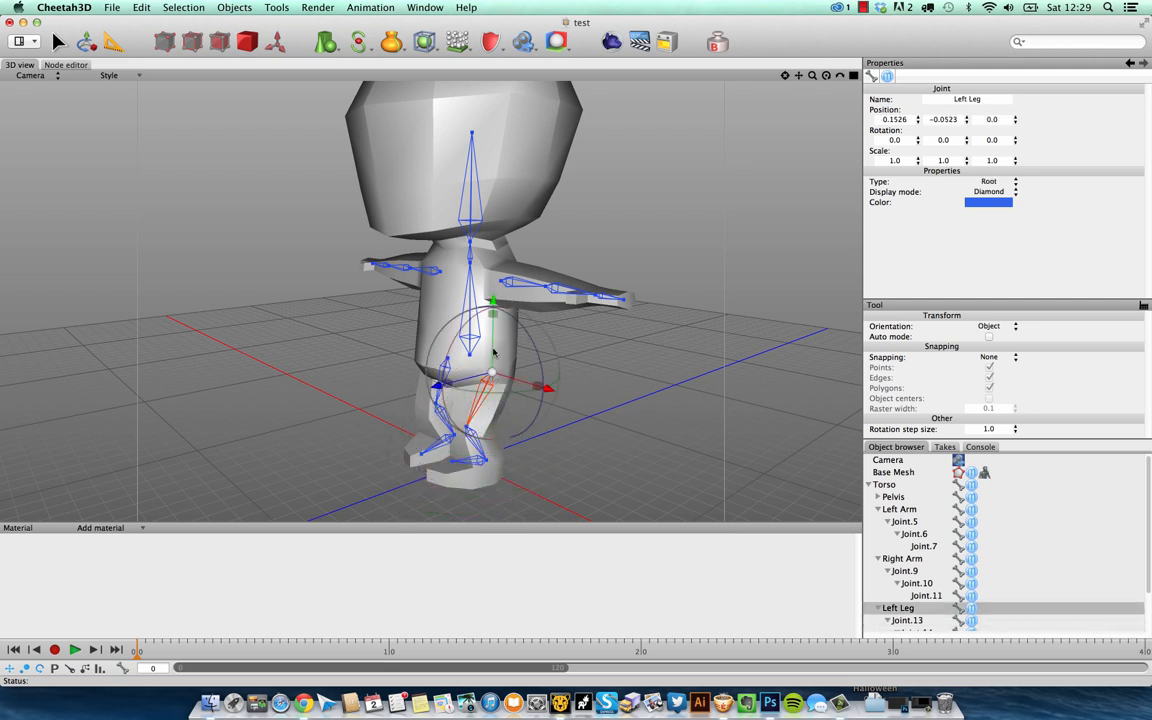
left_click_drag(430, 295, 566, 408)
key("super+z")
key("super+z")
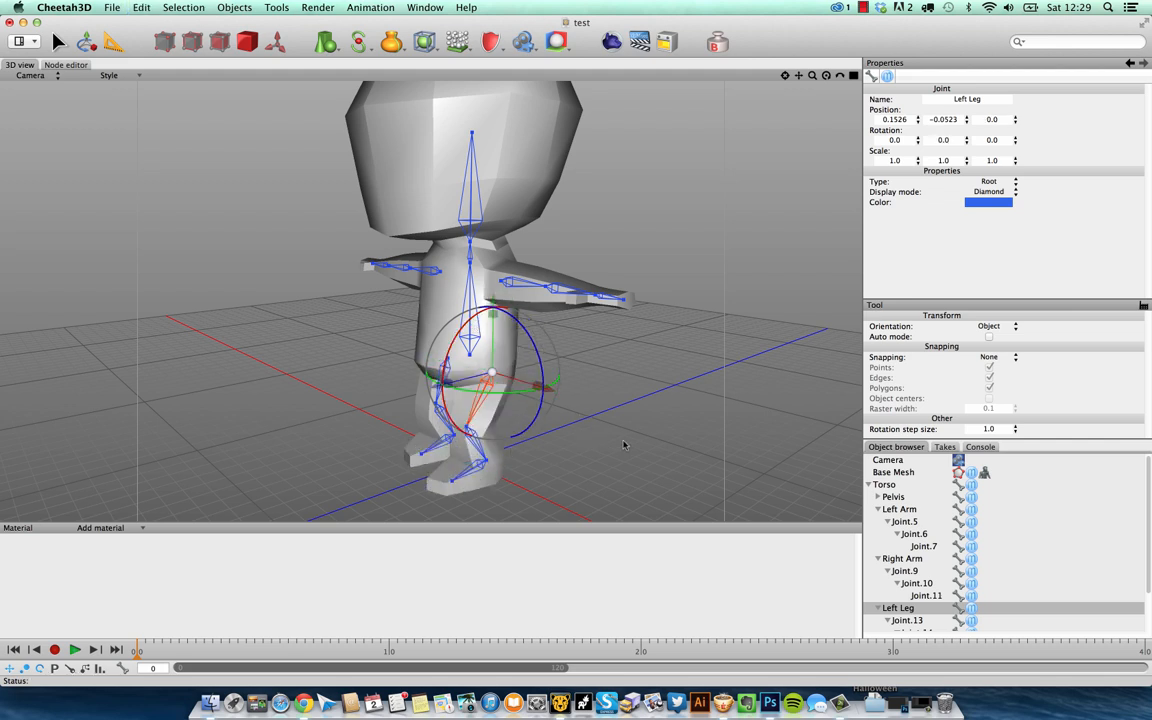
left_click(601, 449)
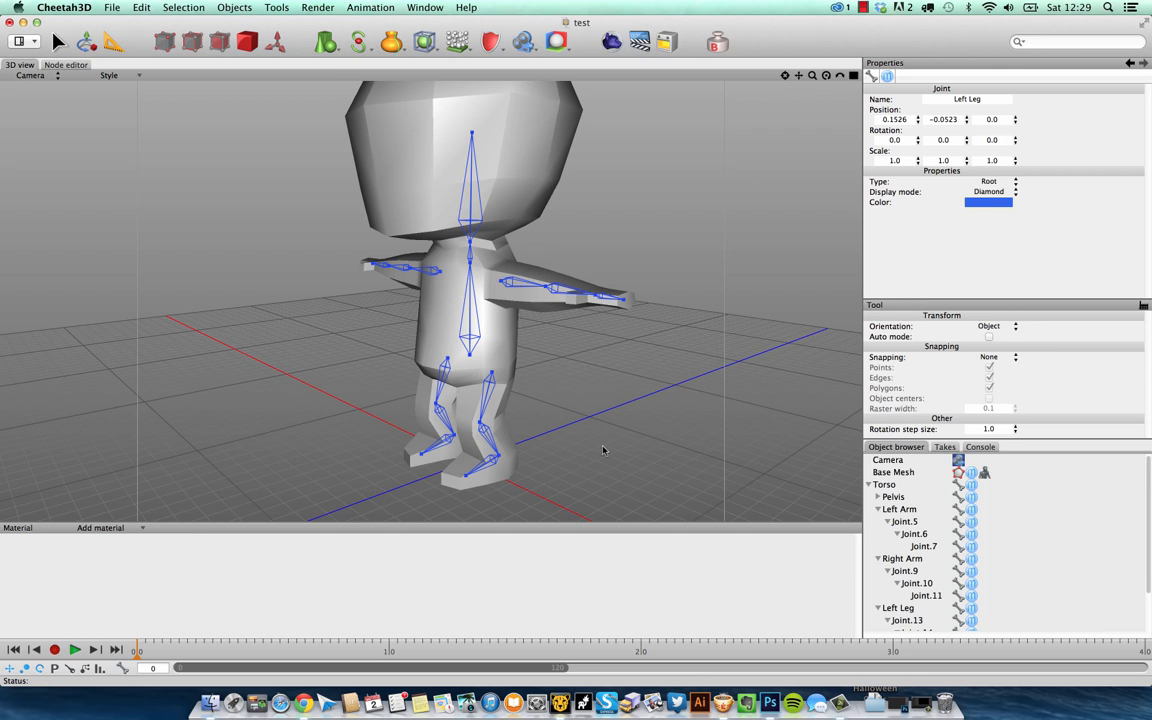
Add an IK Handle tag to Joint.14, the ankle joint of the left leg
left_click(497, 459)
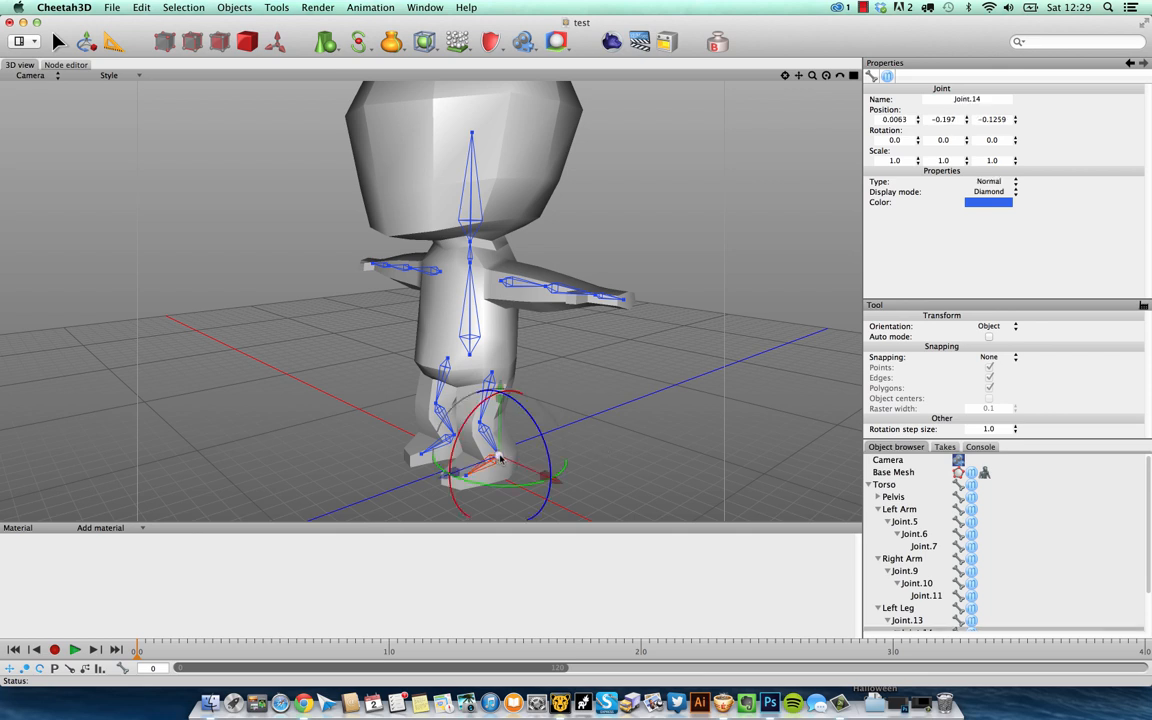
scroll(1044, 553, "down", 3)
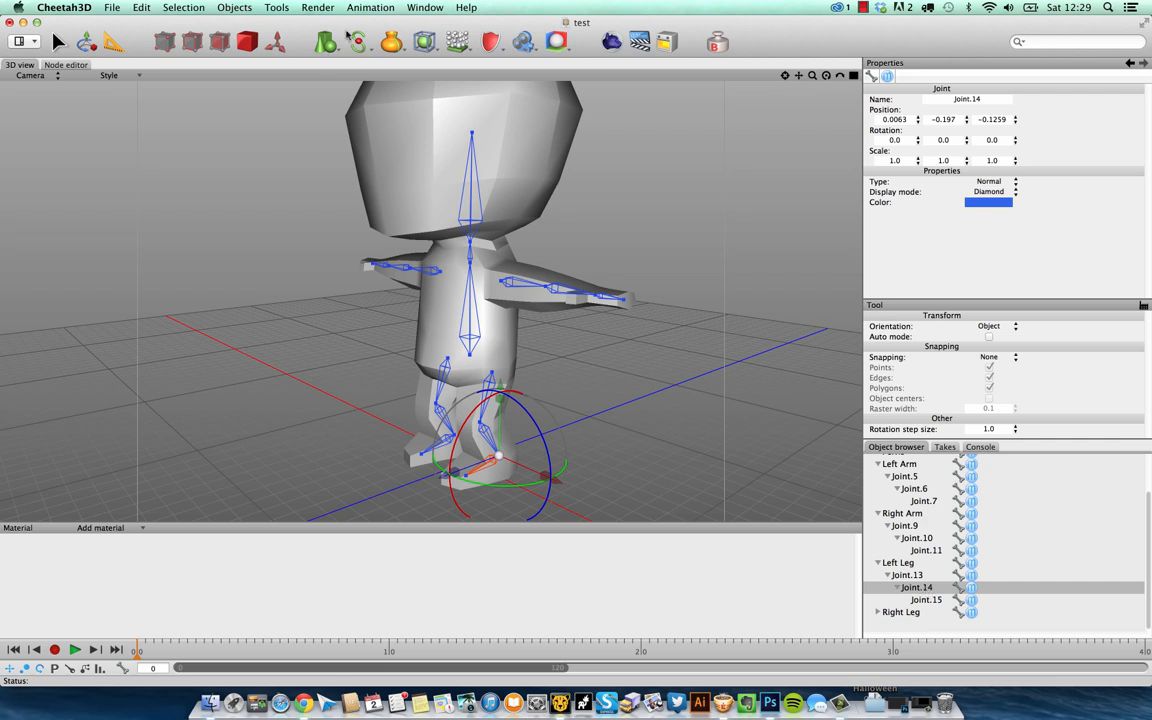
left_click(556, 41)
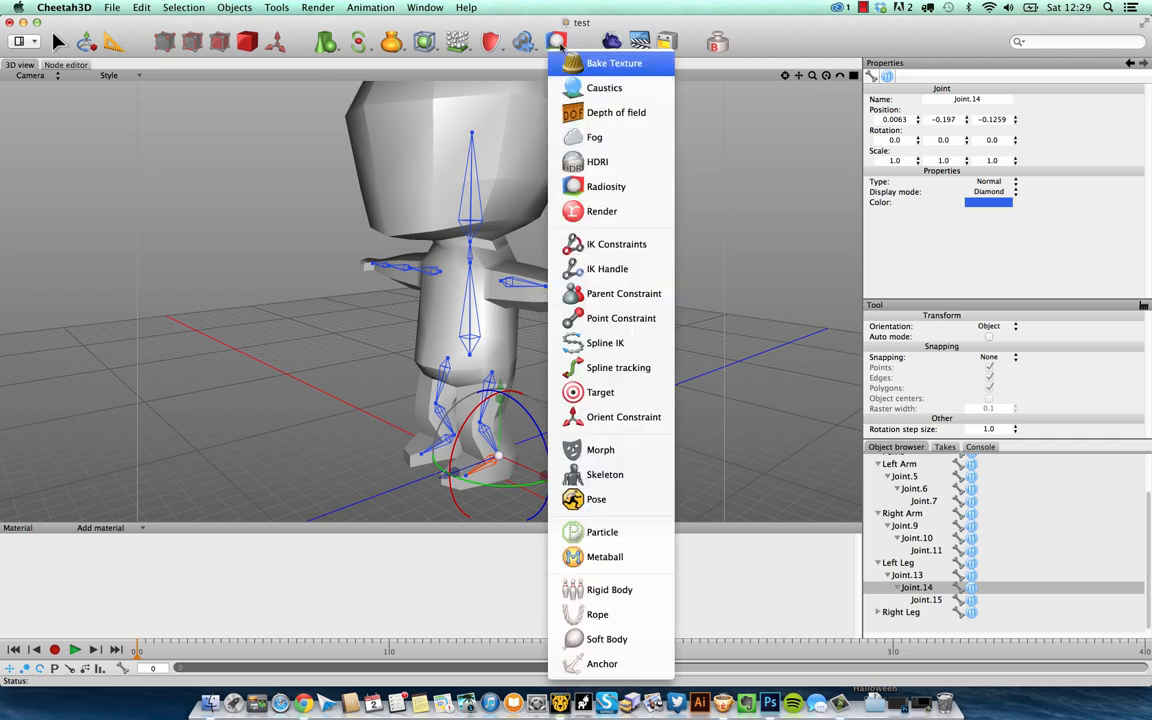
left_click(608, 268)
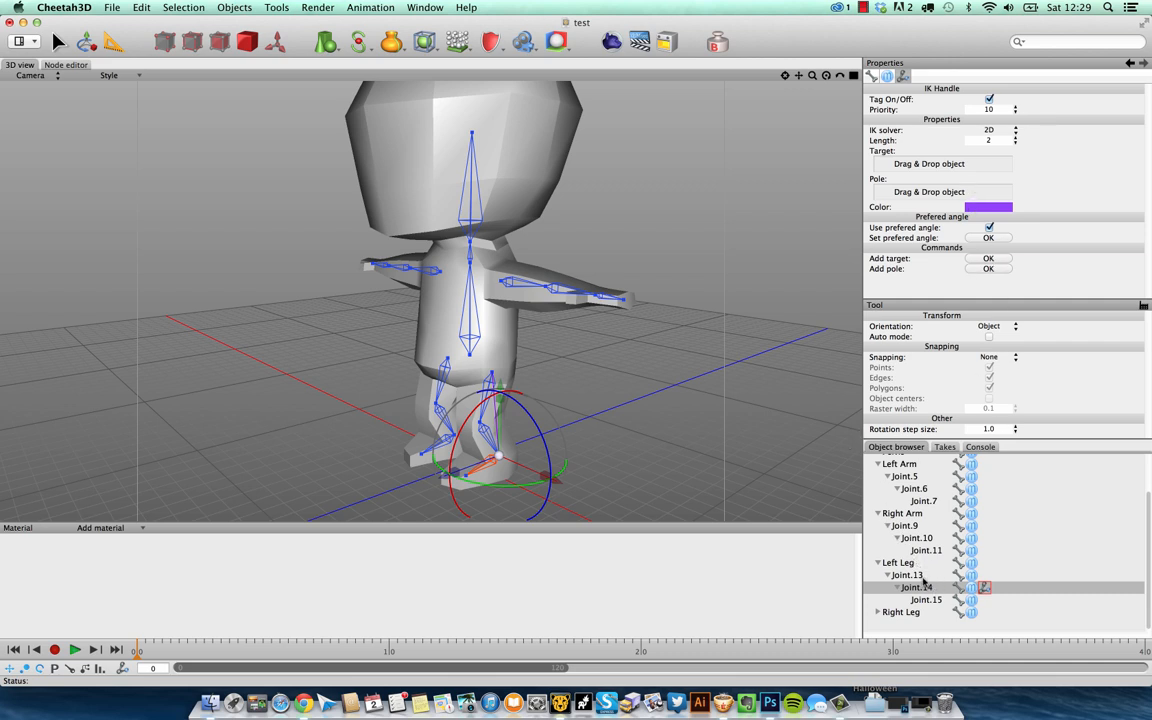
Add an IK Handle tag to Joint.7 at the end of the left arm, and deselect the joint
left_click(621, 302)
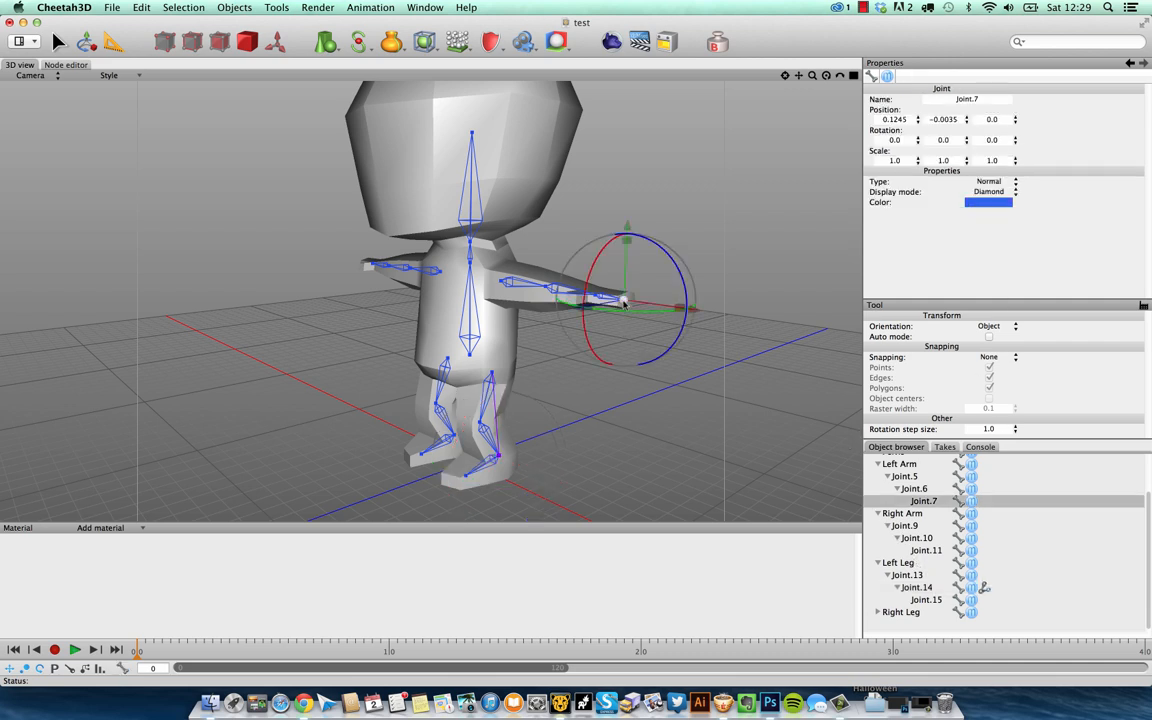
left_click(932, 503)
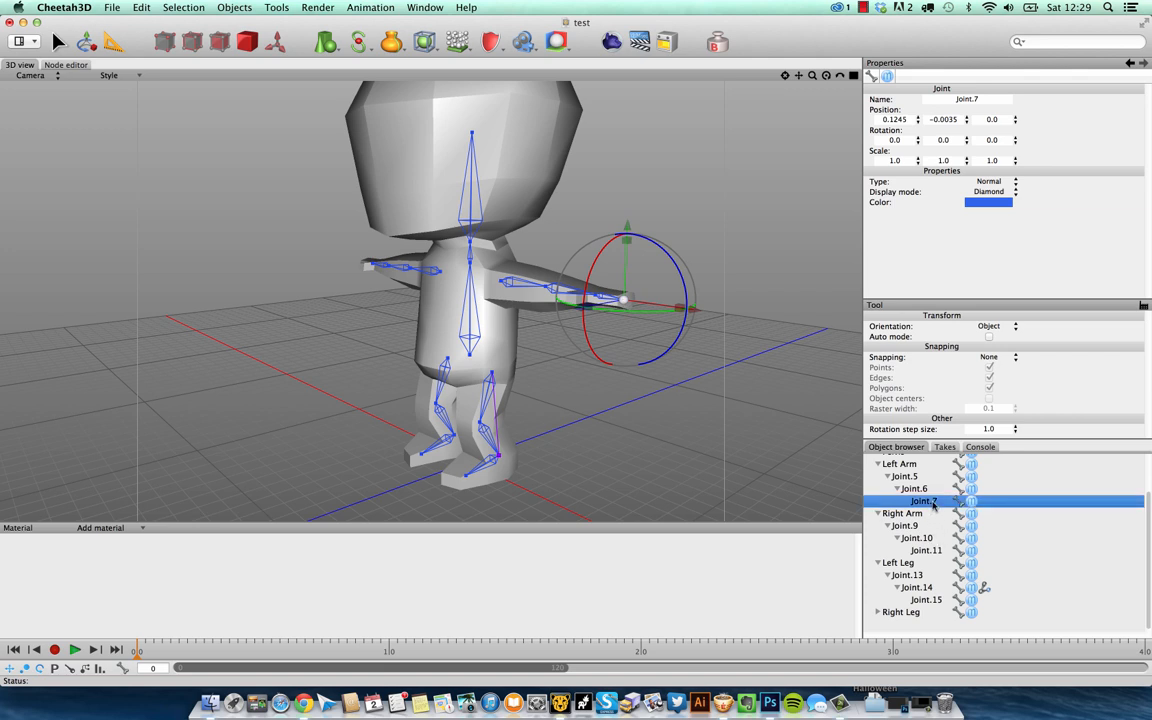
left_click(557, 41)
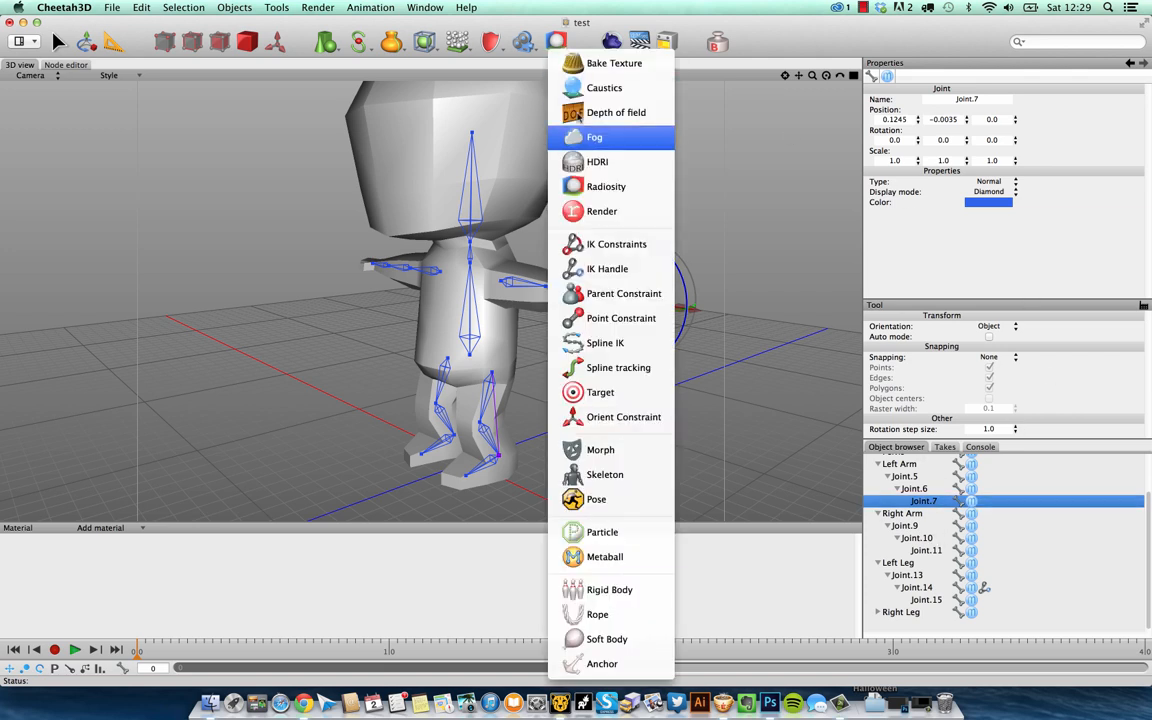
left_click(600, 269)
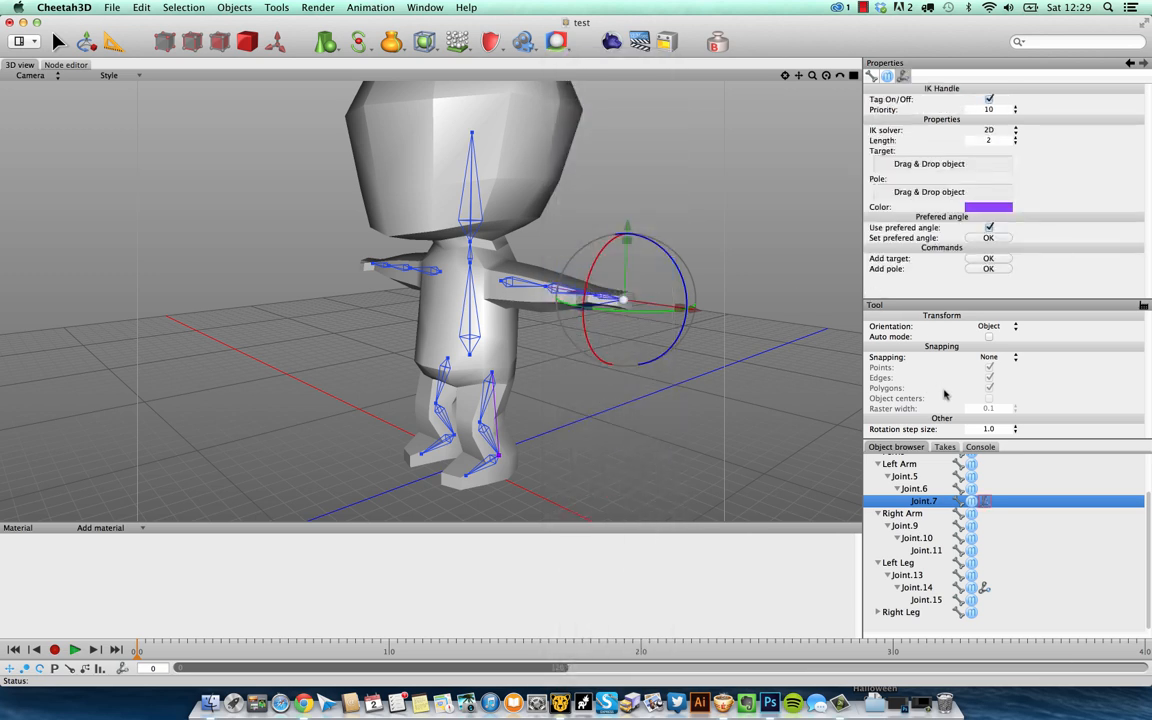
left_click(652, 441)
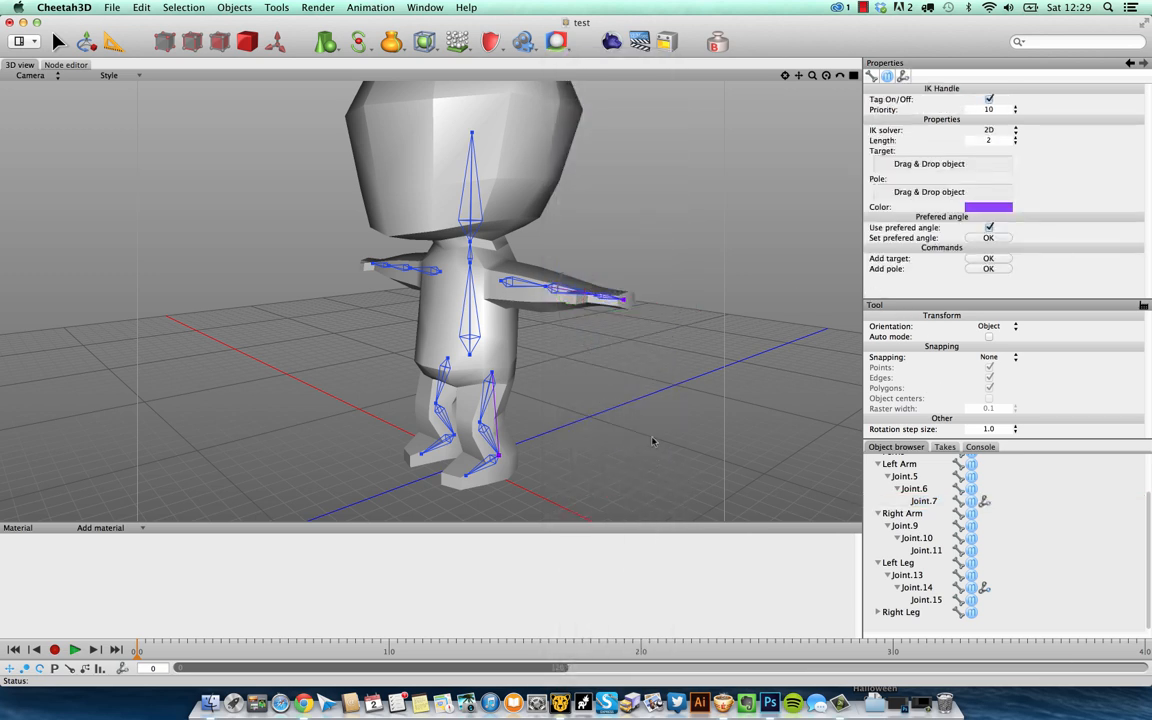
Move Joint.14 up and away from the foot's original position to bend the left leg through its IK handle
left_click(499, 457)
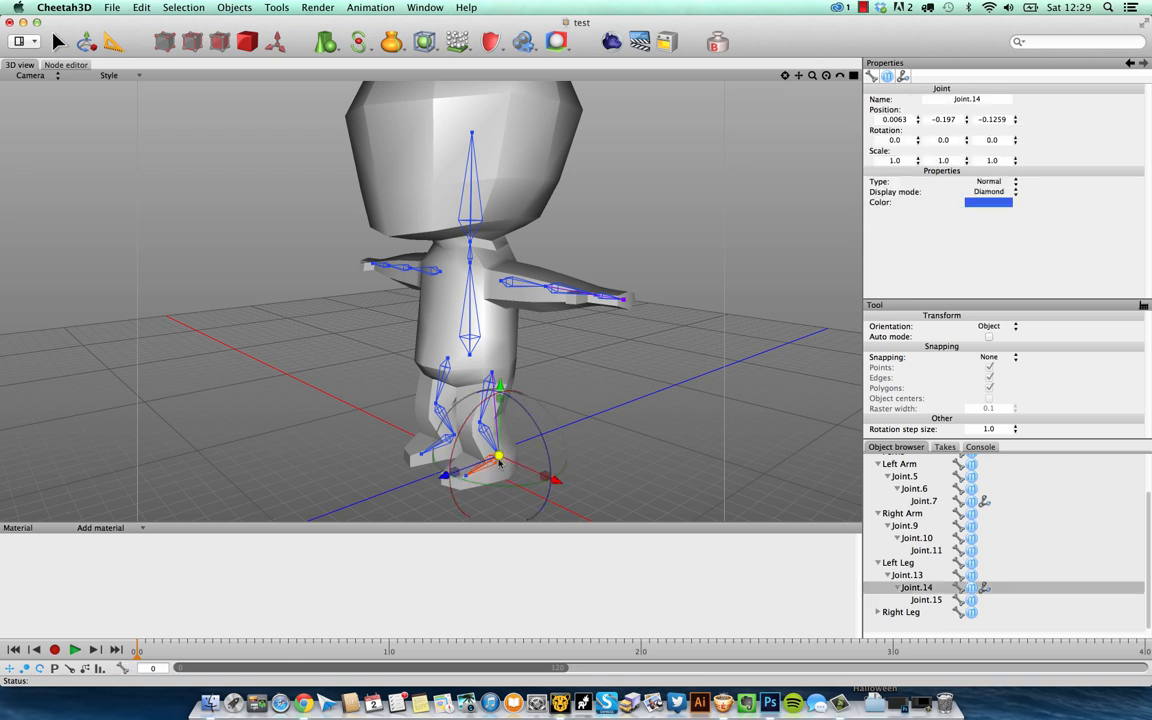
left_click_drag(499, 457, 539, 411)
mouse_move(499, 455)
left_mouse_down()
mouse_move(519, 442)
mouse_move(514, 462)
mouse_move(450, 442)
mouse_move(486, 441)
mouse_move(529, 418)
mouse_move(545, 378)
mouse_move(519, 455)
mouse_move(430, 455)
mouse_move(514, 437)
left_mouse_up()
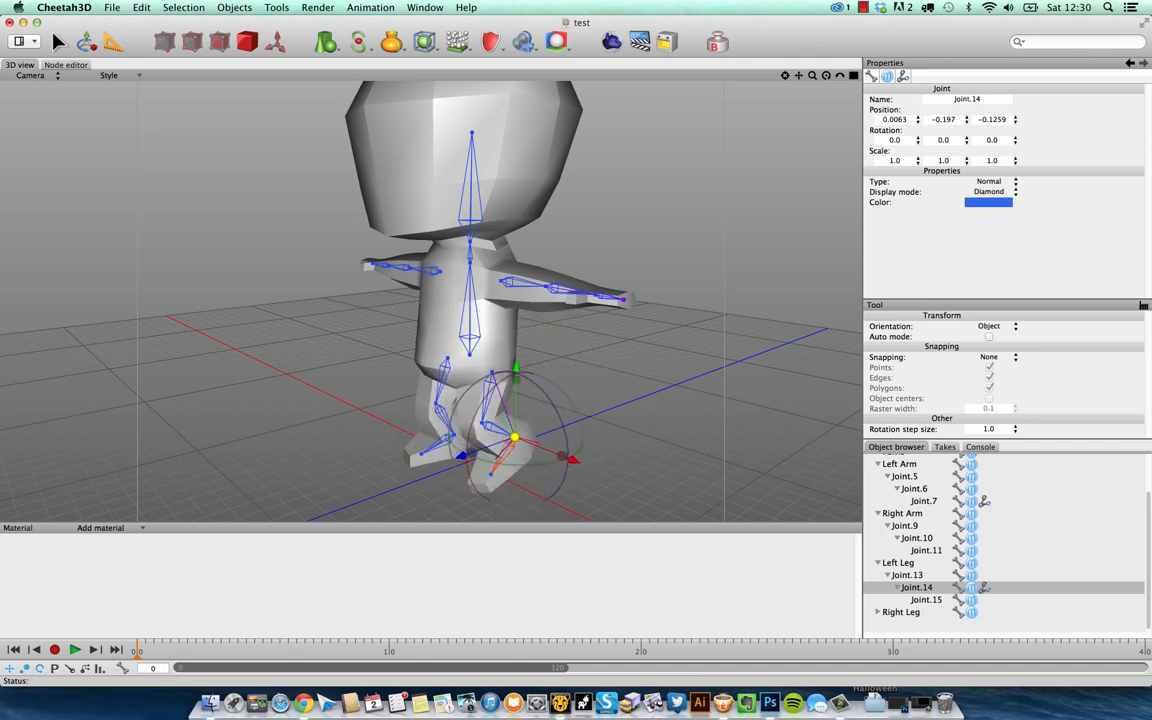
Move Joint.7 in the 3D view to pose the left arm through its IK handle
mouse_move(637, 330)
left_mouse_down("alt")
mouse_move(681, 334)
mouse_move(625, 351)
left_mouse_up("alt")
left_click(615, 347)
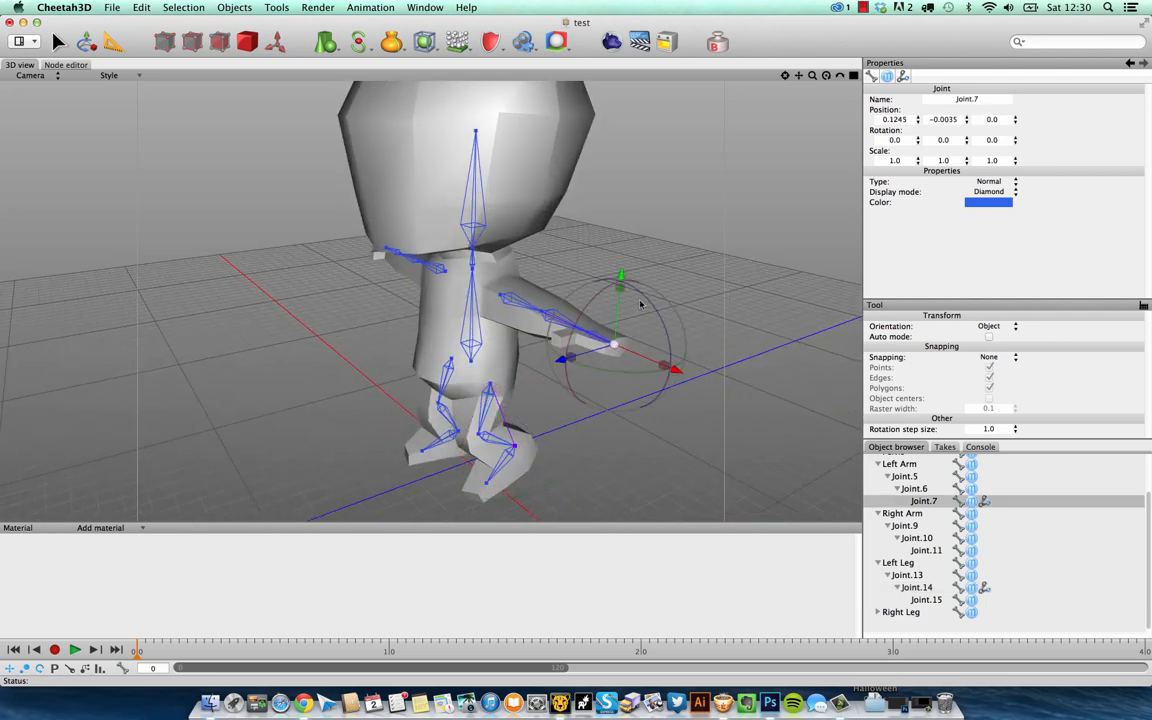
left_click_drag(618, 348, 572, 305)
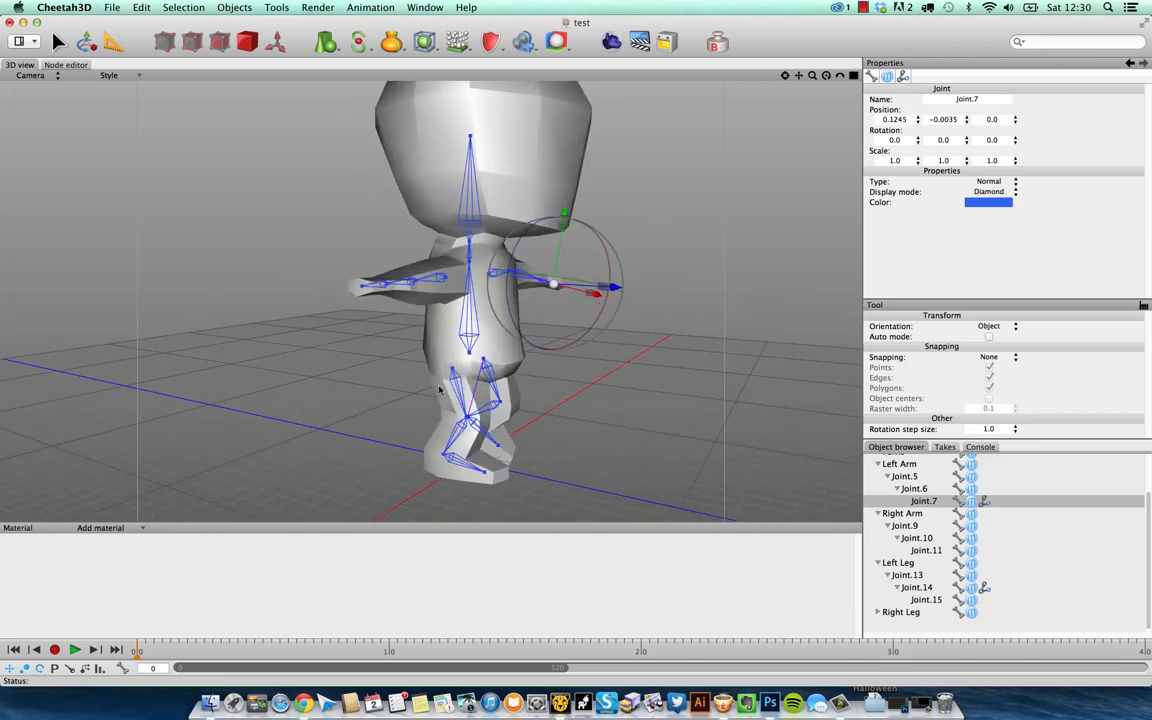
Inspect the posed left arm and leg from several angles, and select Joint.14 at the left ankle
left_click_drag(512, 339, 480, 348, "alt")
left_click_drag(544, 298, 486, 287, "alt")
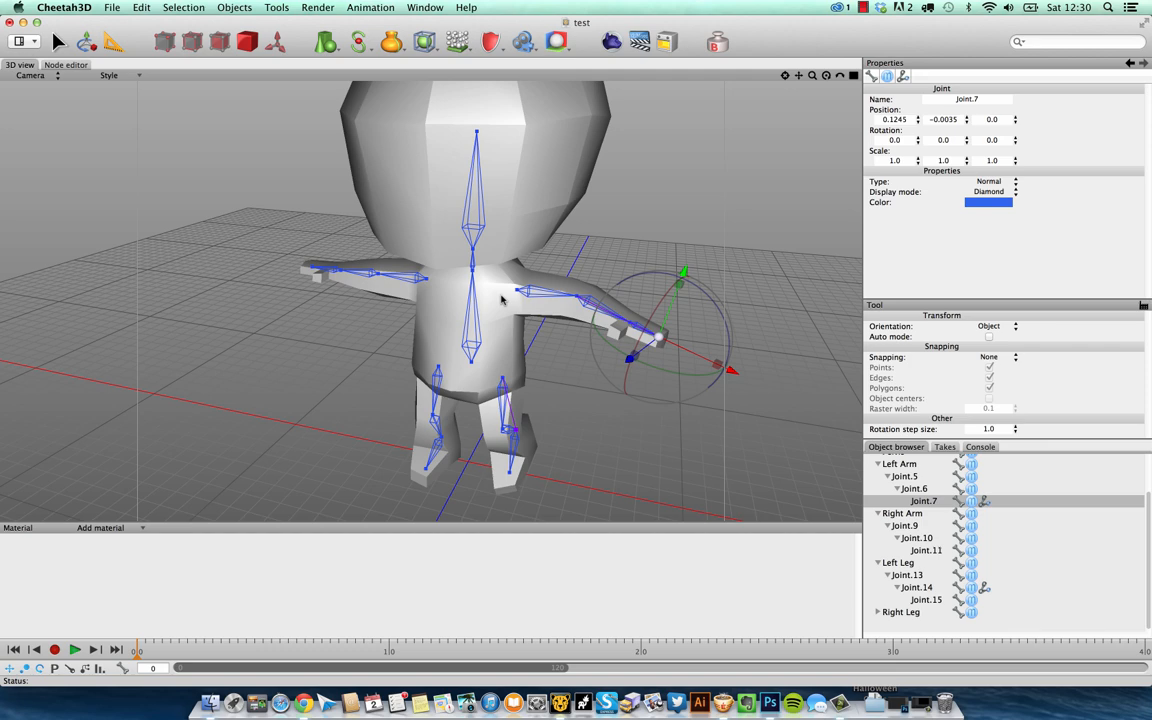
left_click_drag(557, 285, 505, 405, "alt")
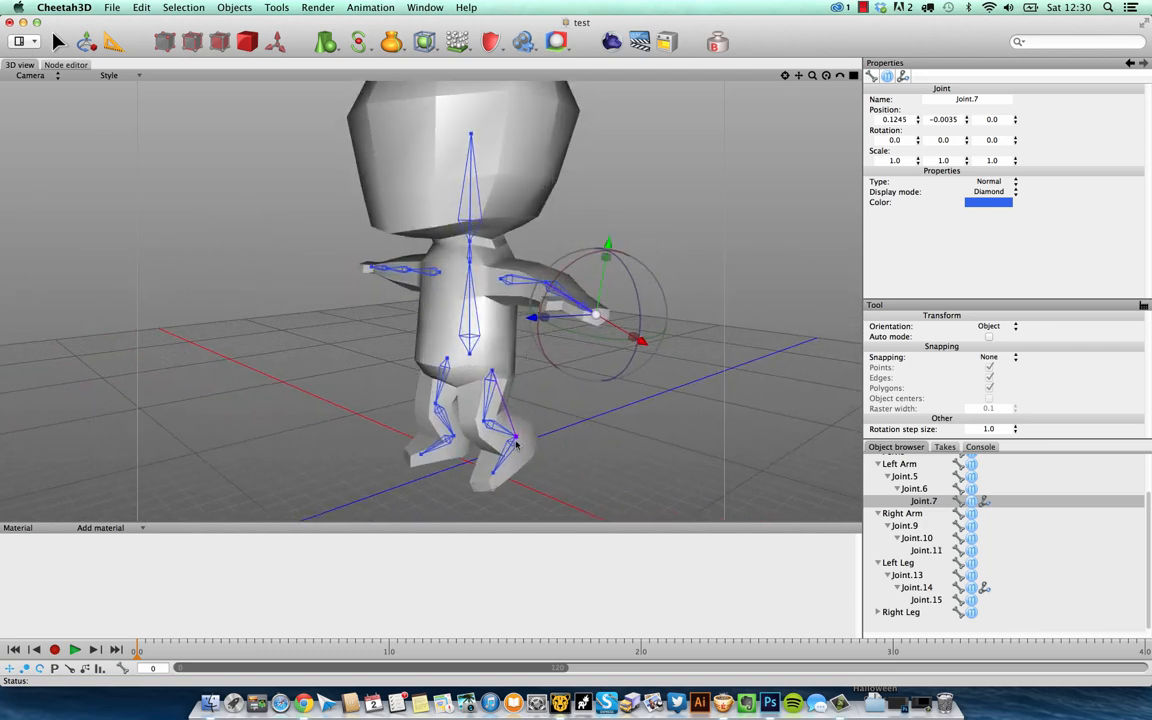
left_click(514, 441)
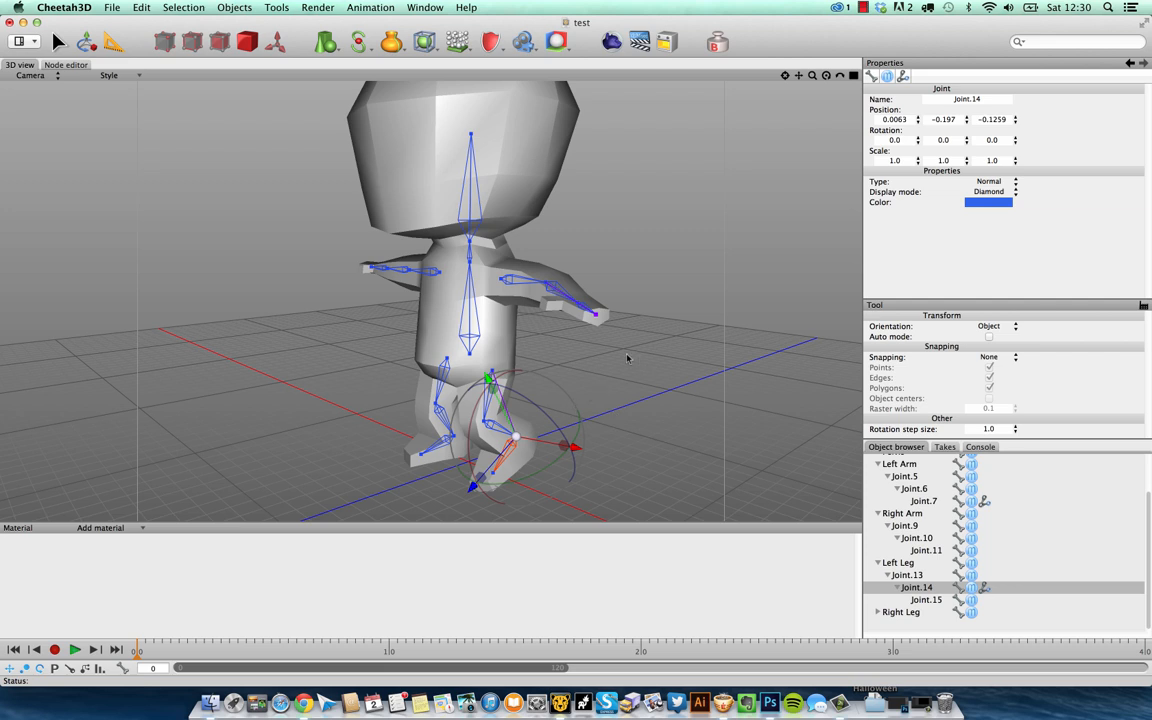